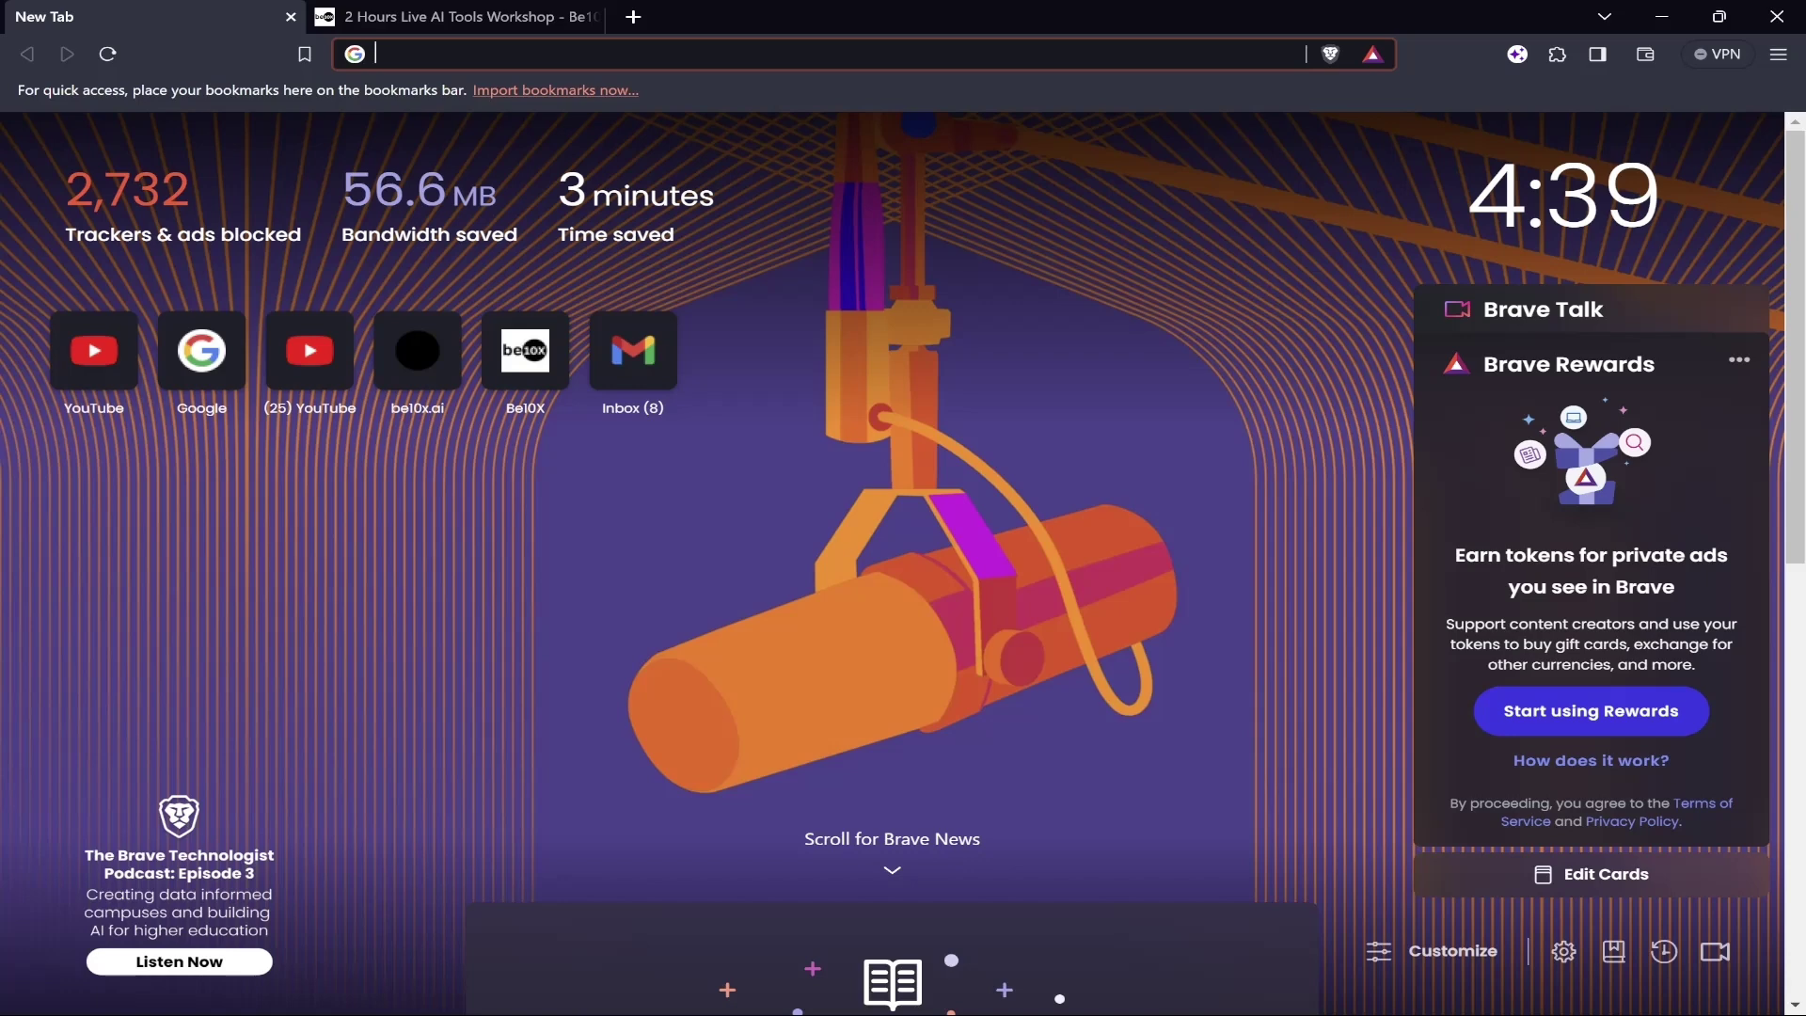
{"action": "type", "text": "chat.openai.com"}
- Ask ChatGPT how recent its knowledge is and check the model list, keeping GPT-3.5
{"action": "key", "text": "Return"}
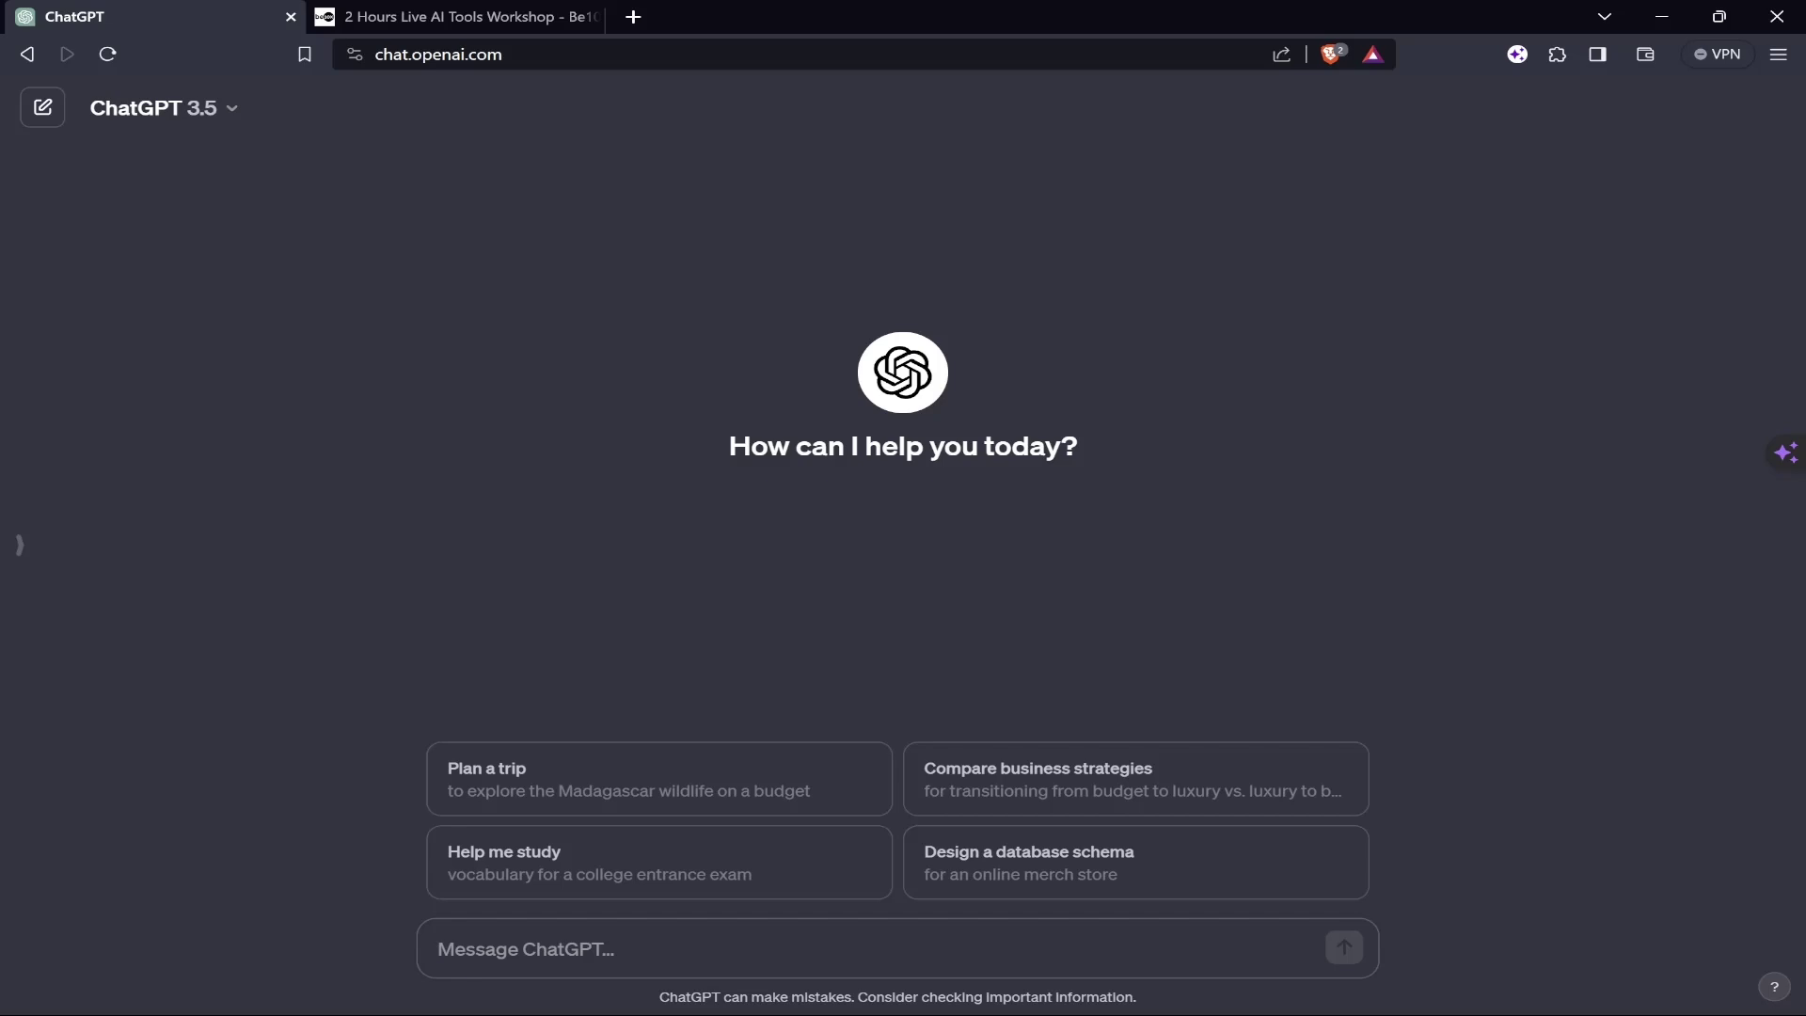
{"action": "type", "text": "this"}
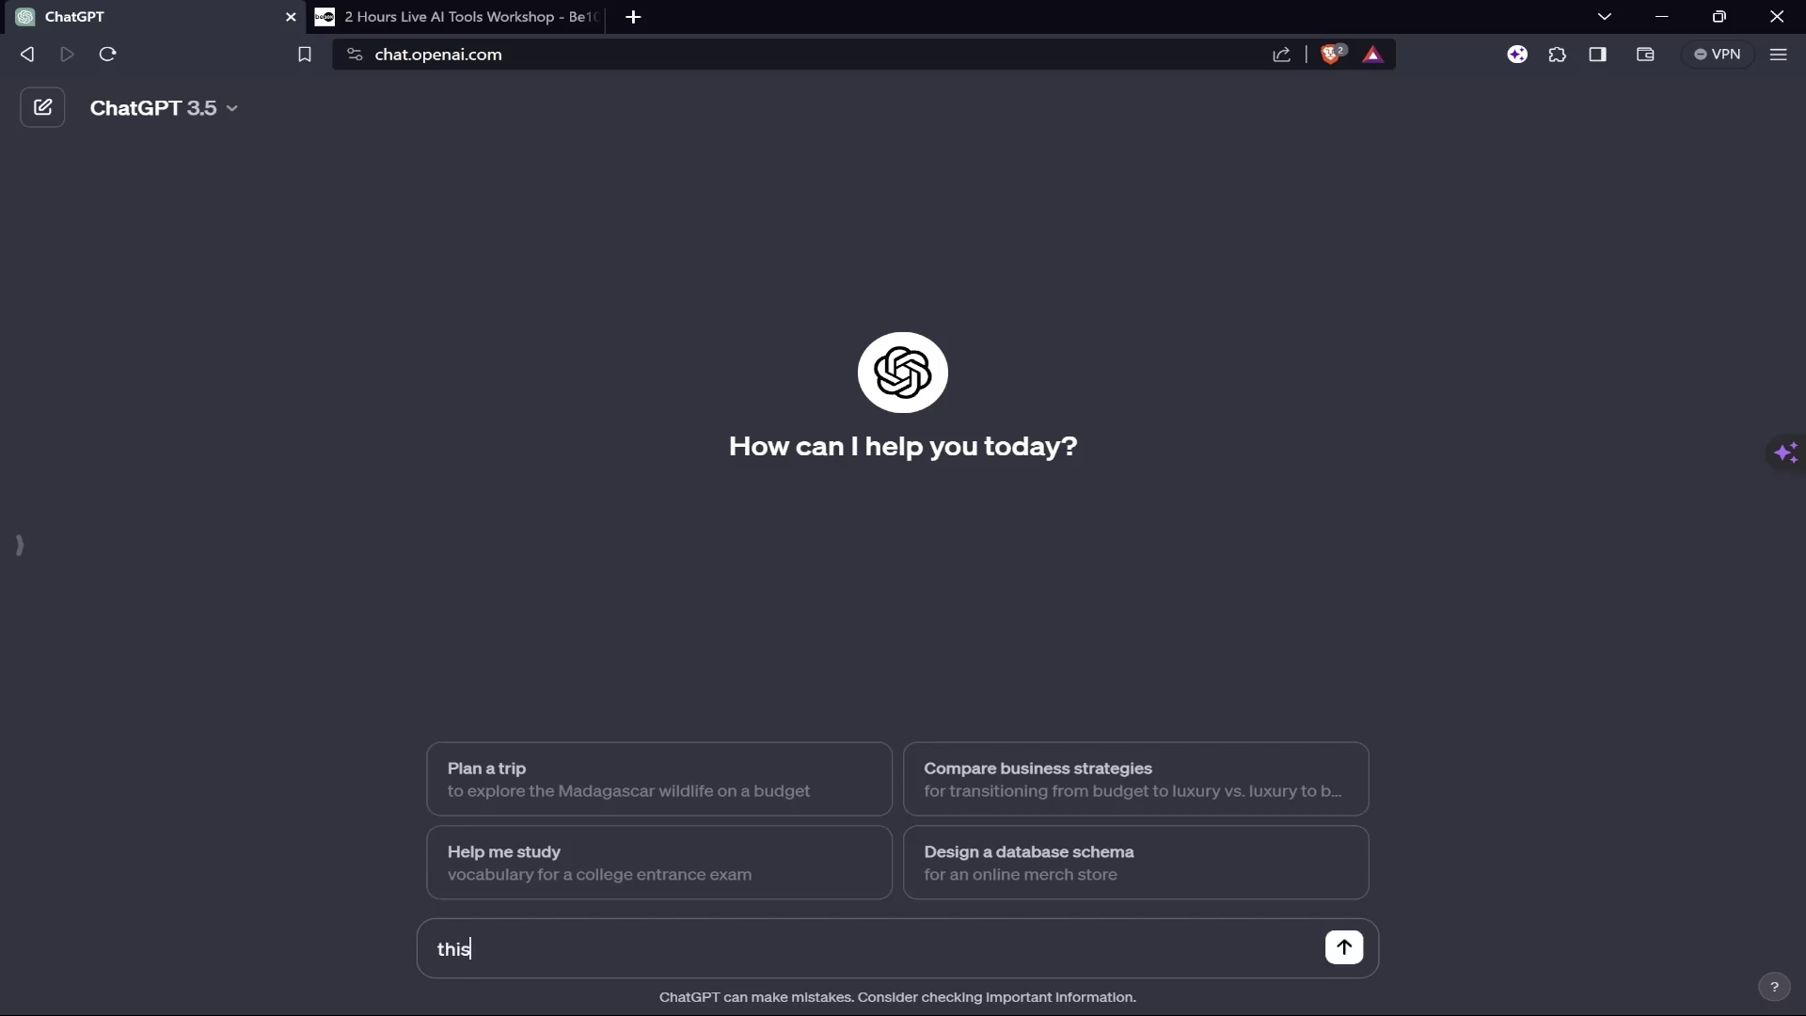
{"action": "key", "text": "BackSpace"}
{"action": "key", "text": "BackSpace"}
{"action": "key", "text": "BackSpace"}
{"action": "type", "text": "what the "}
{"action": "type", "text": "last information your are udpated "}
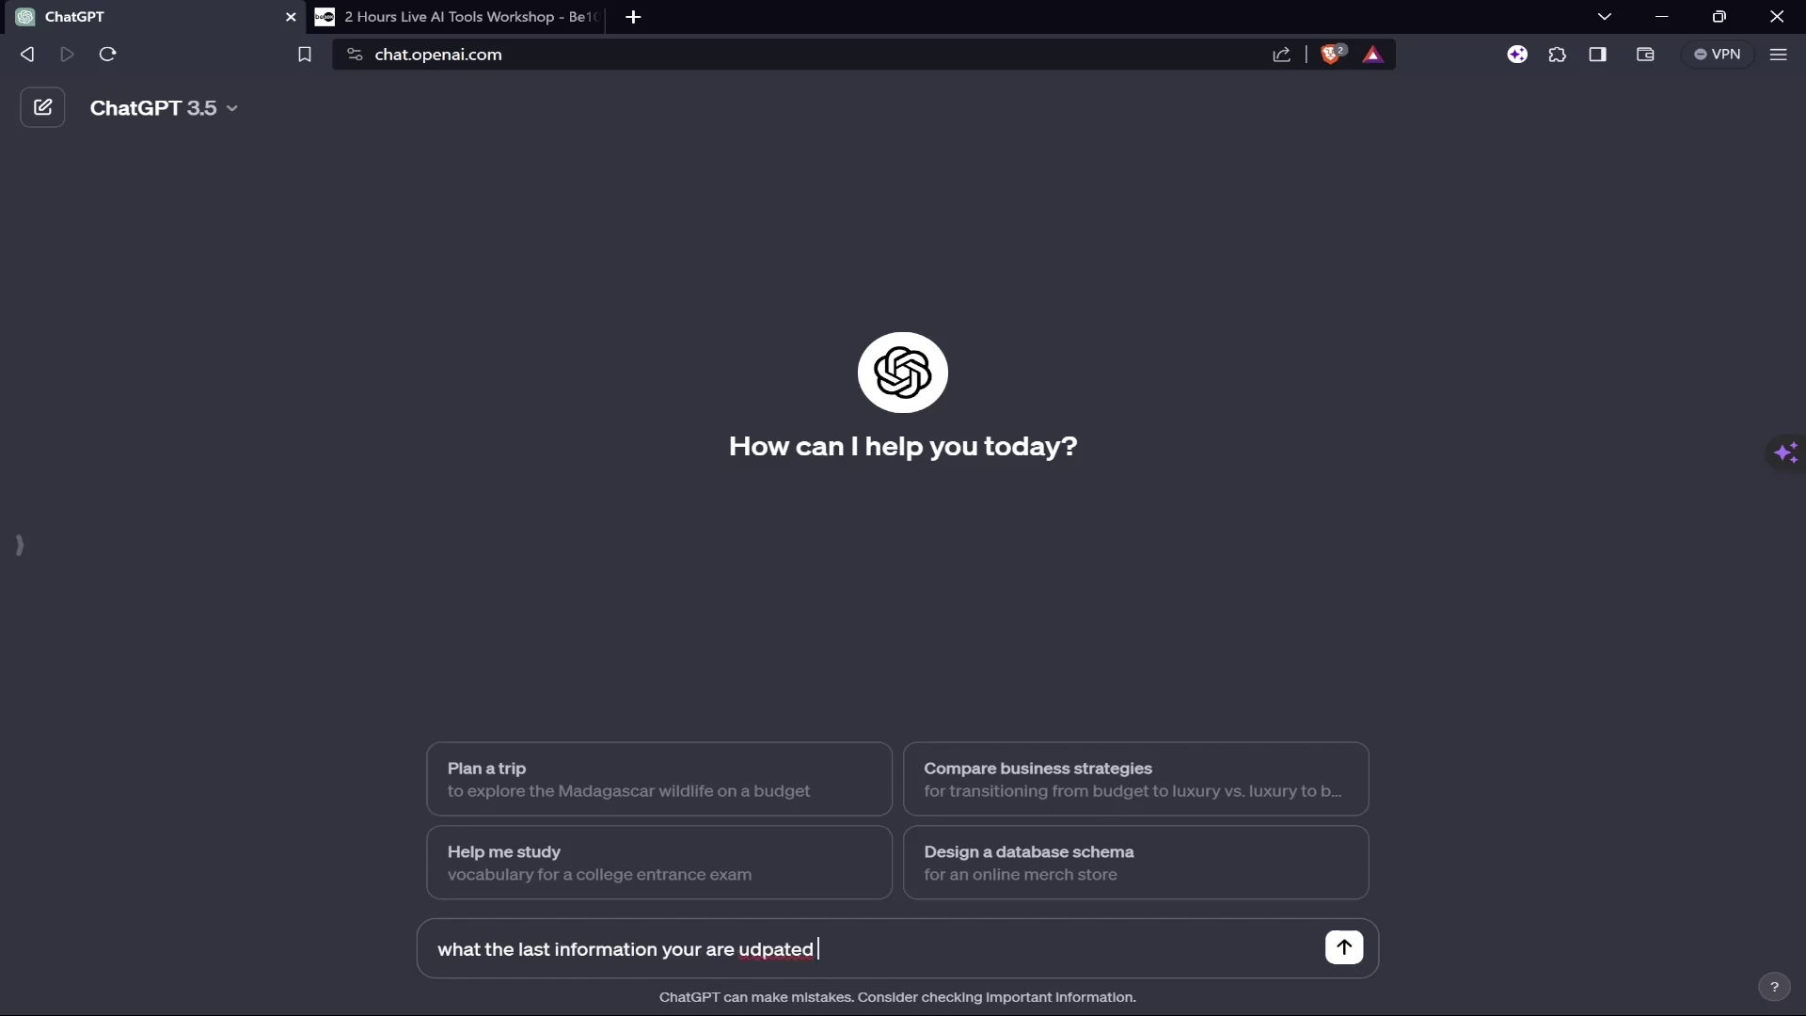
{"action": "type", "text": "with?"}
{"action": "key", "text": "Return"}
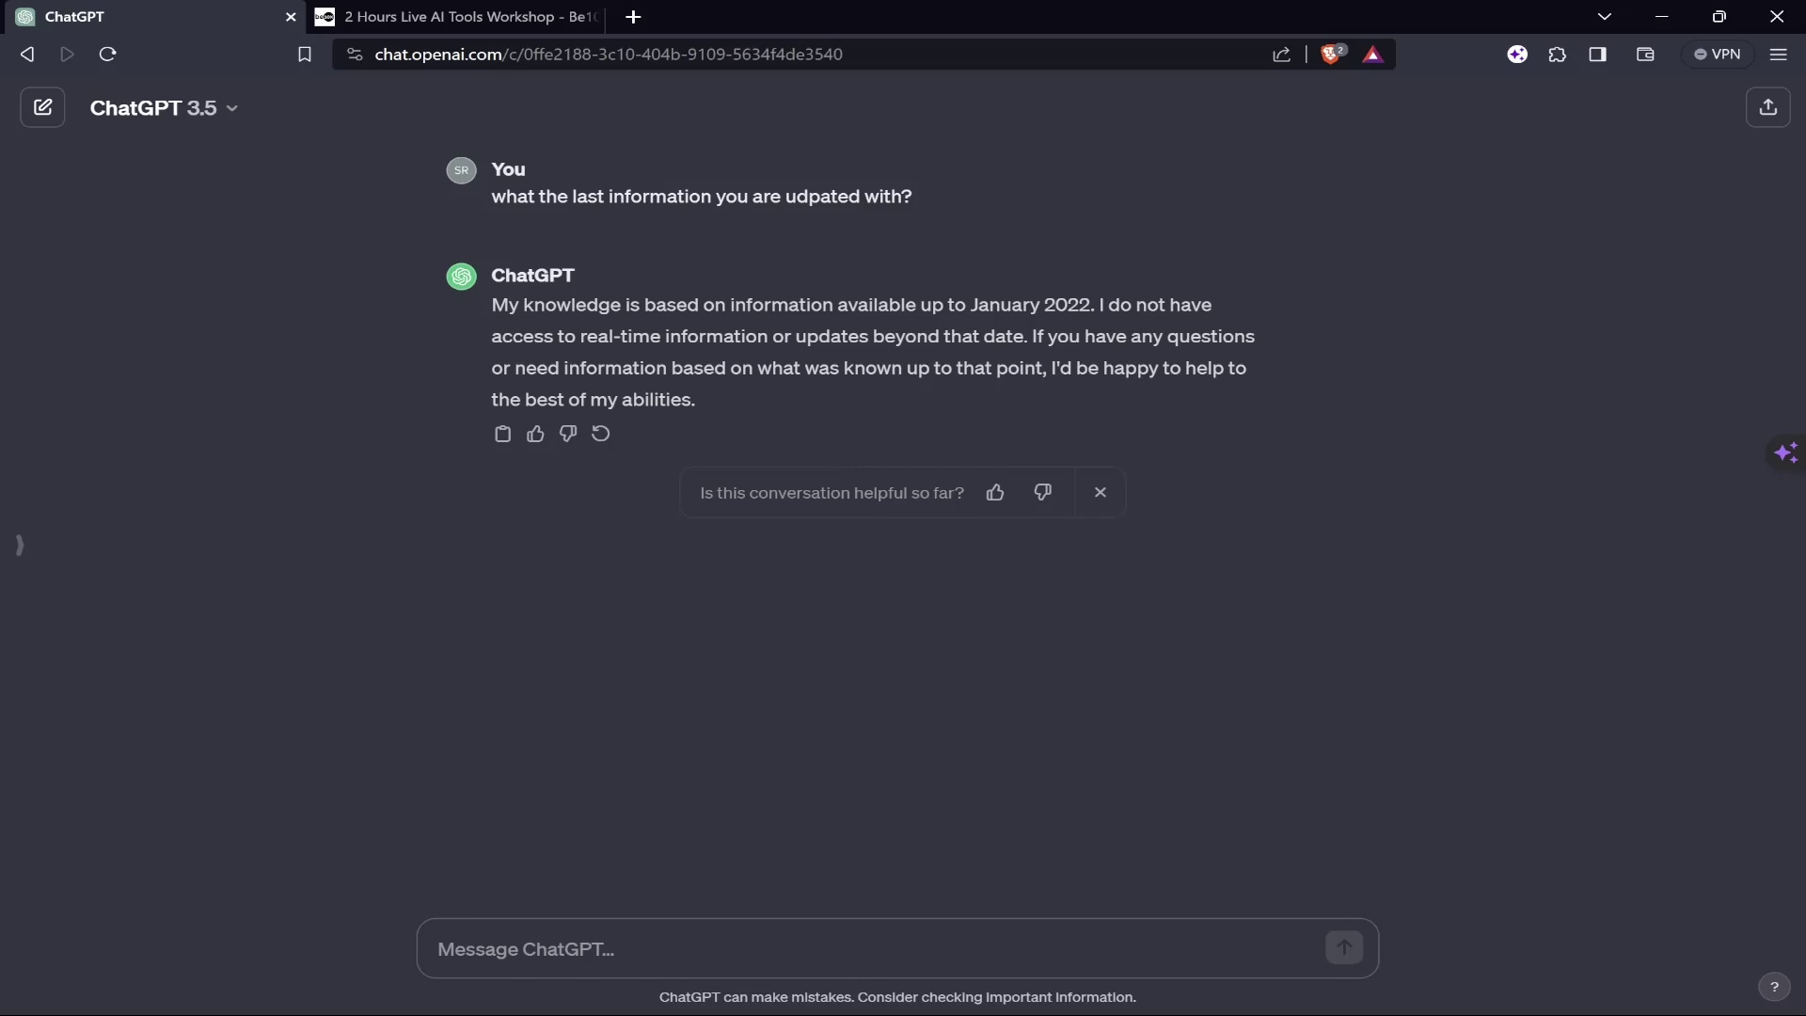
{"action": "left_click", "coordinate": [226, 111]}
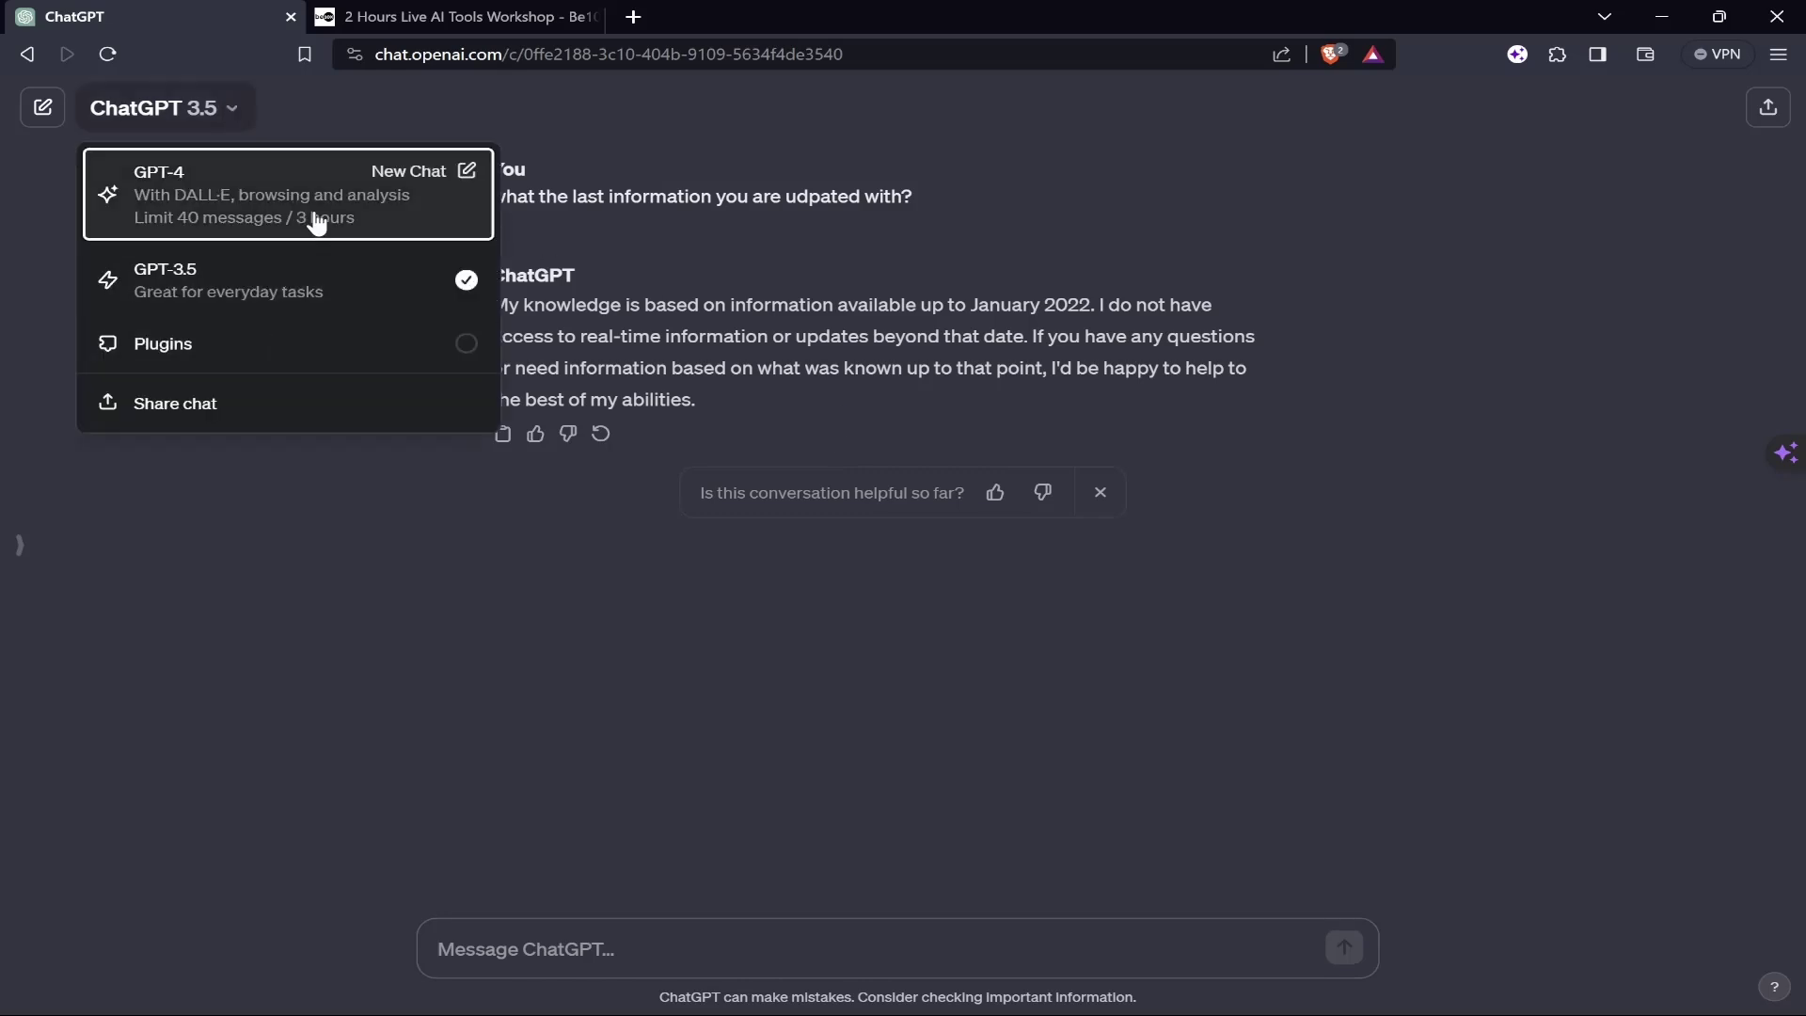
{"action": "left_click", "coordinate": [758, 275]}
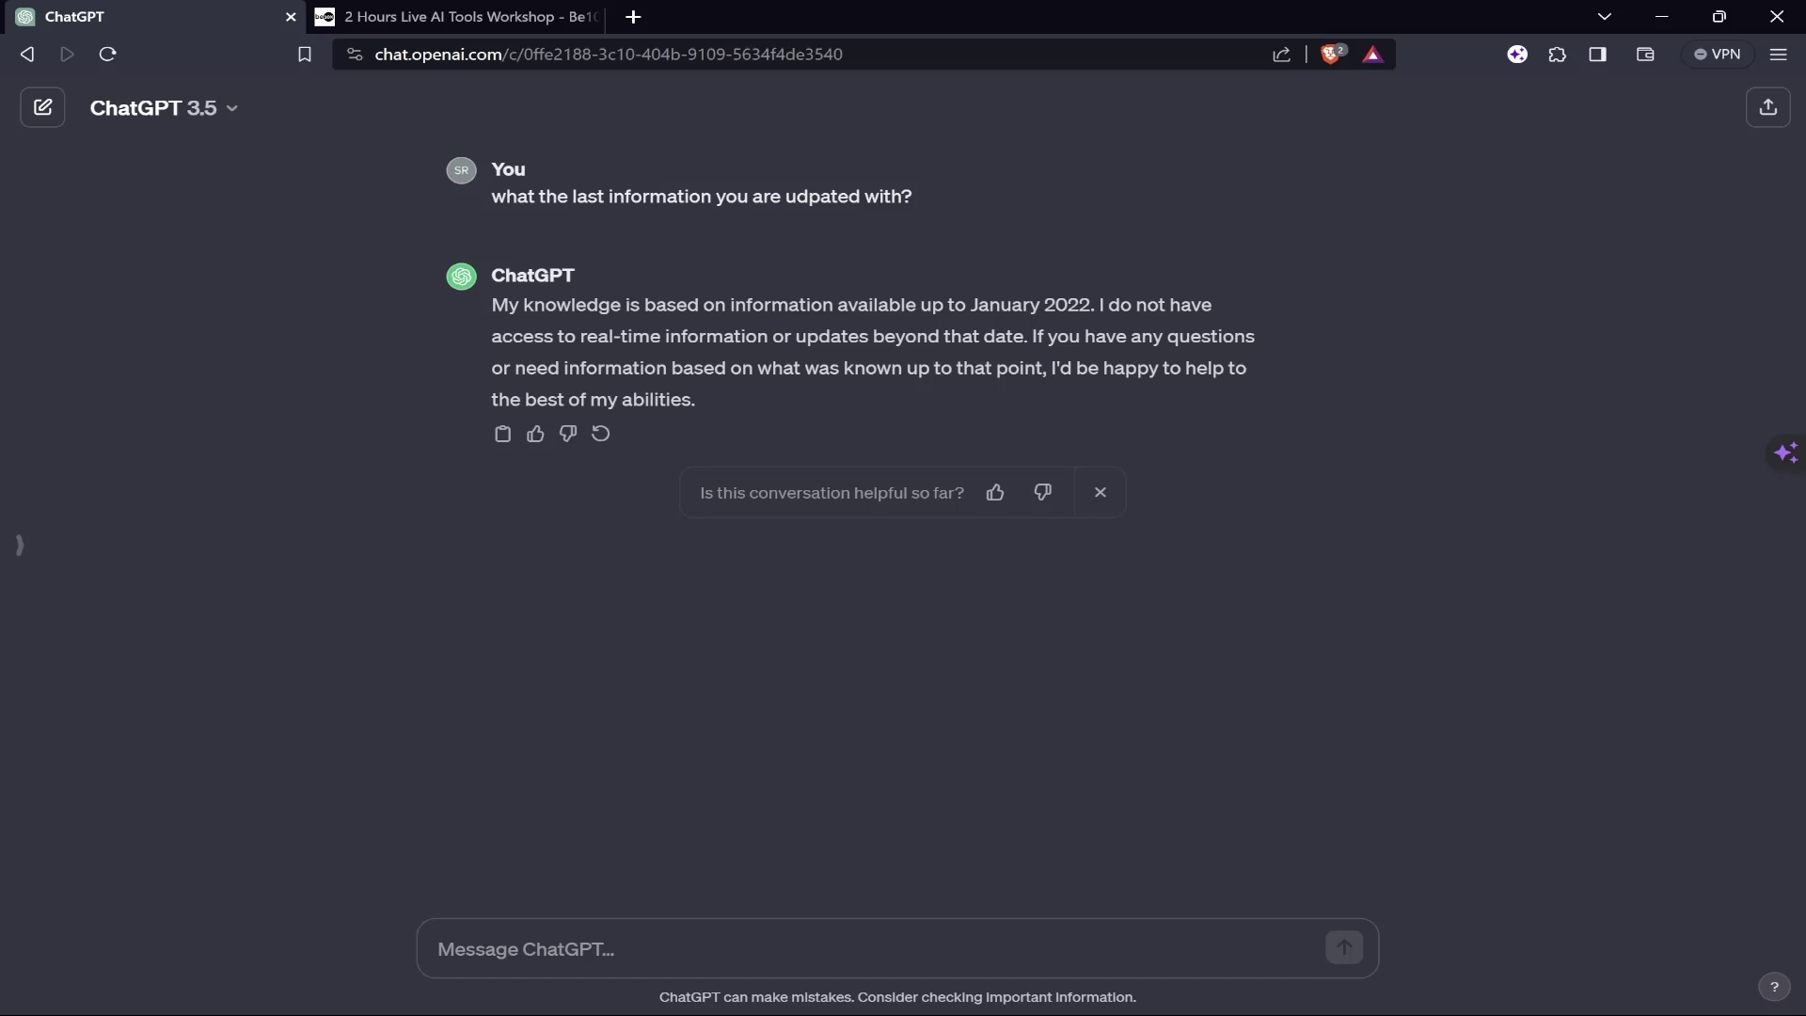
- Go to bard.google.com/chat to load Bard's starting screen
{"action": "left_click", "coordinate": [748, 53]}
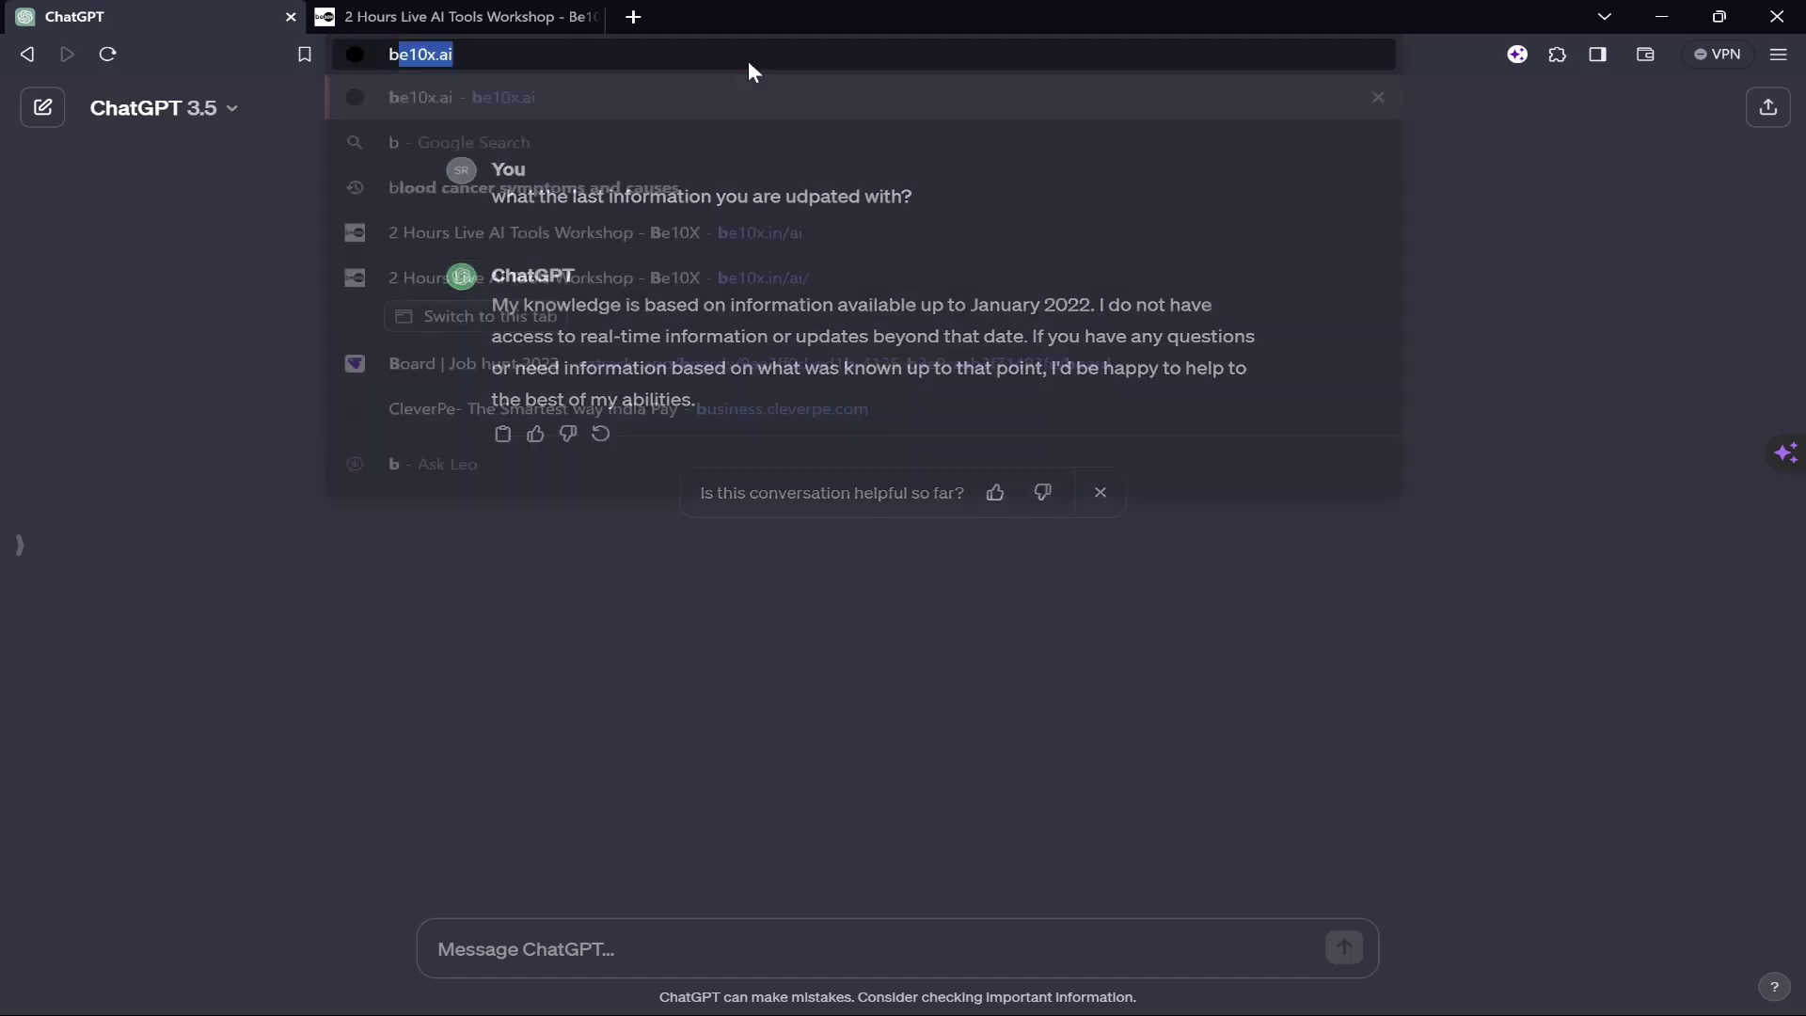
{"action": "type", "text": "bard.google"}
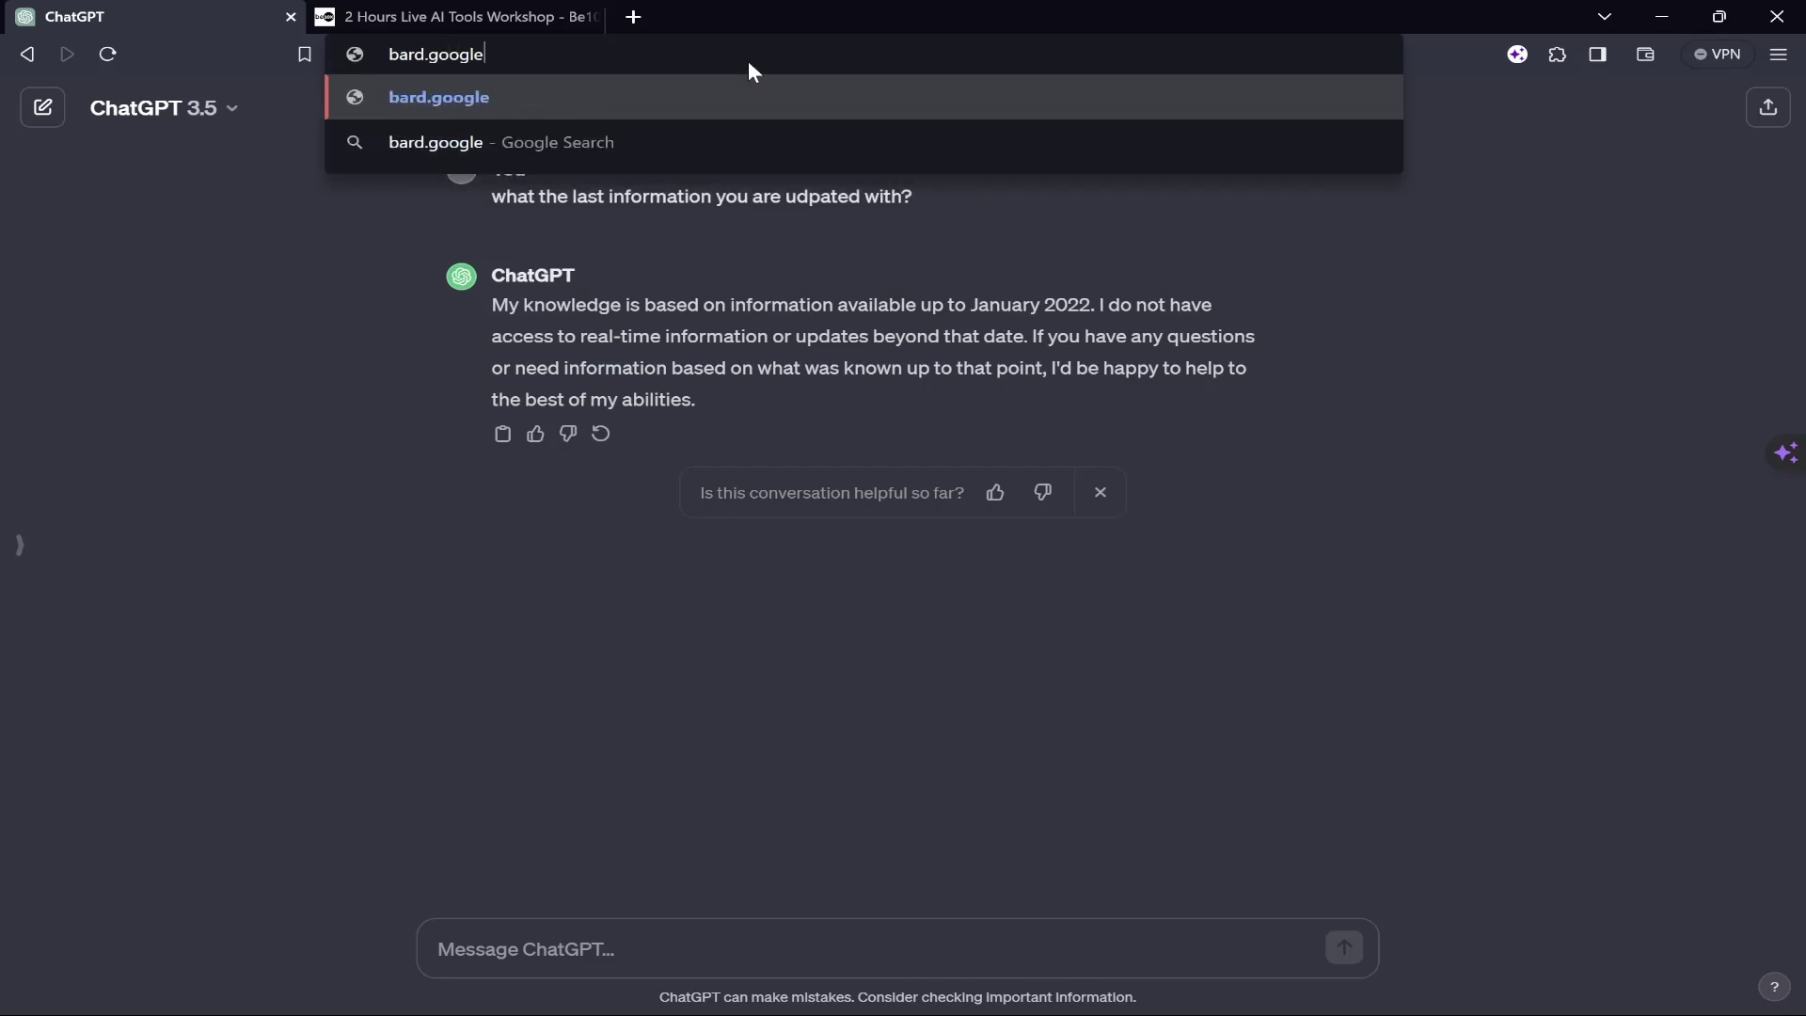
{"action": "key", "text": "Return"}
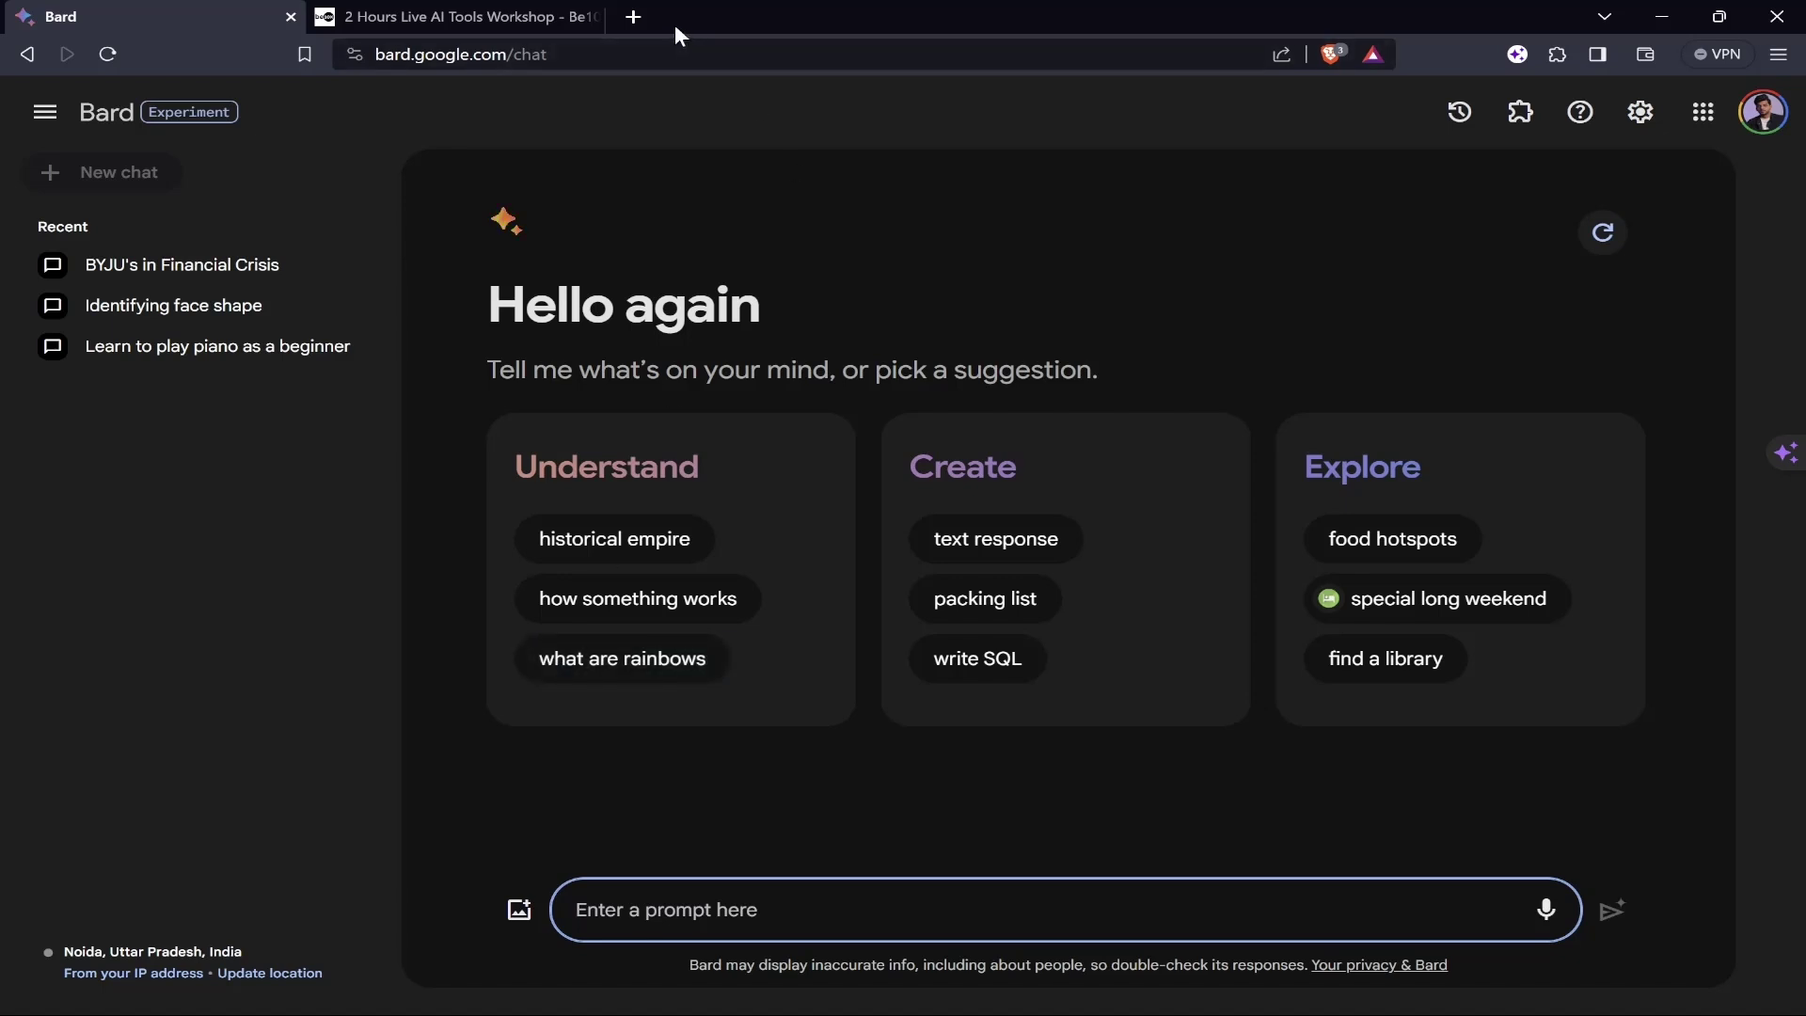
- Search Google for perplexity in a new tab and follow the Perplexity result
{"action": "left_click", "coordinate": [636, 15]}
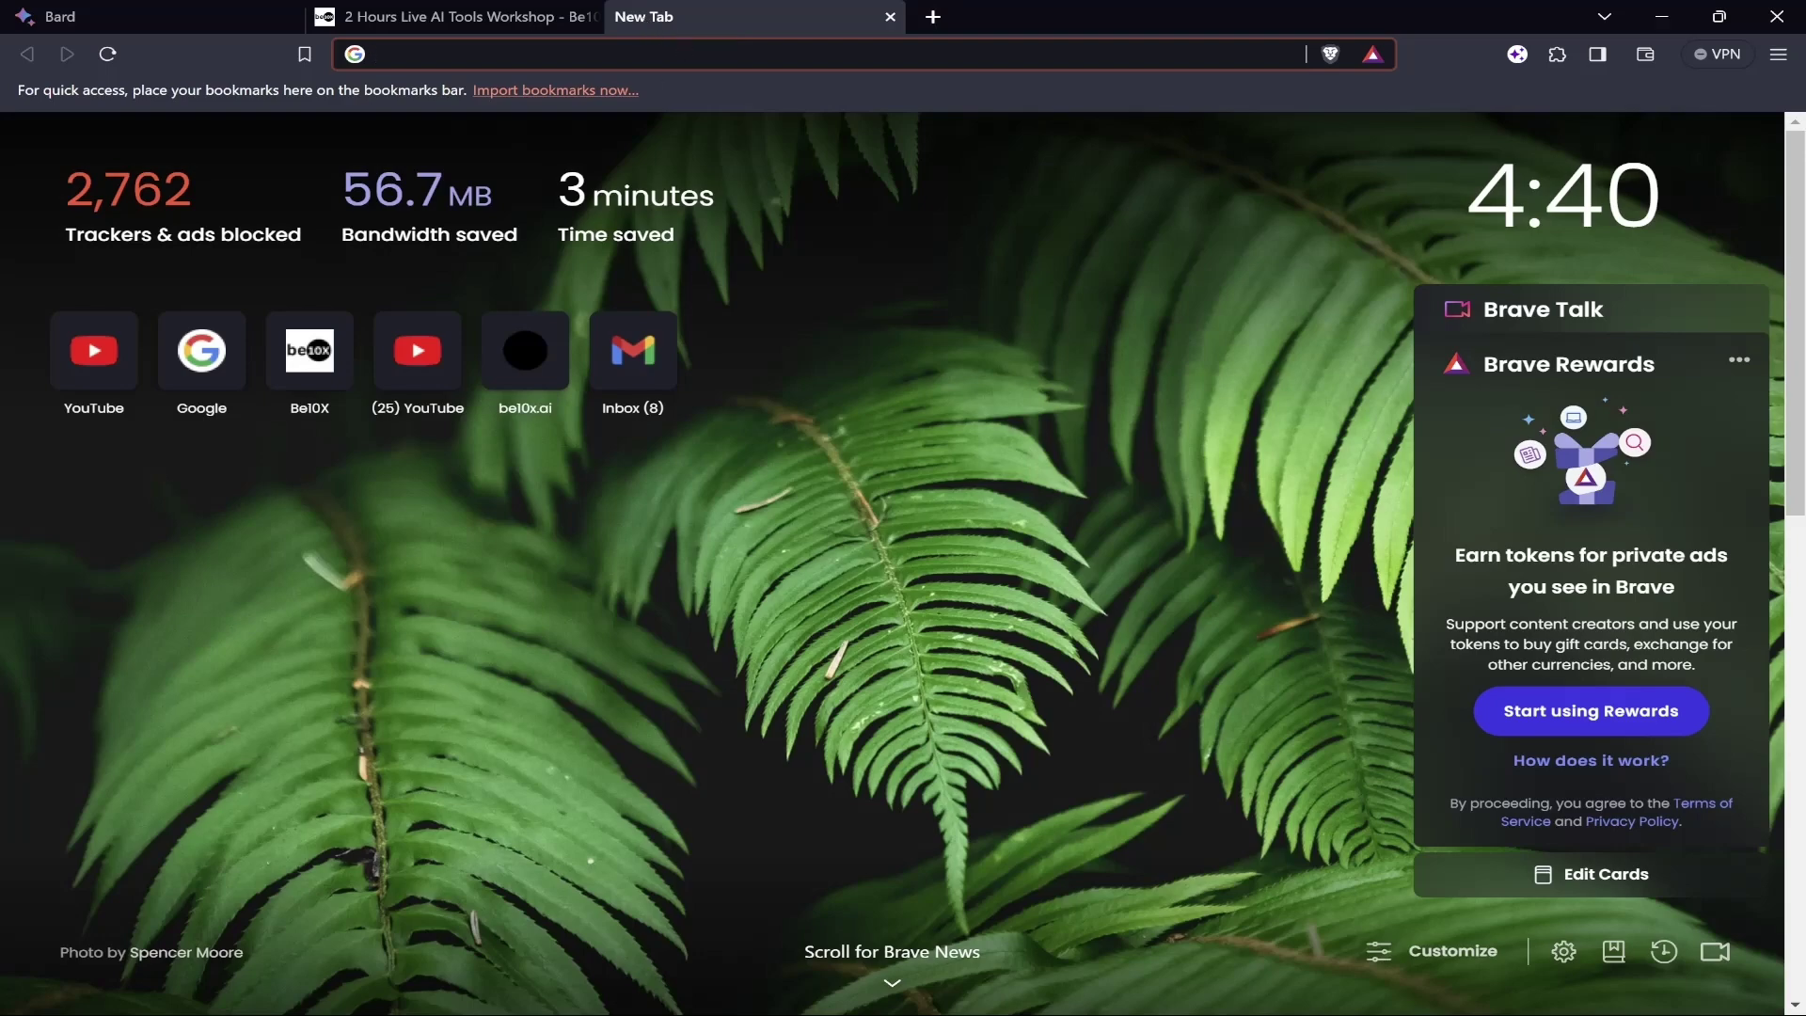
{"action": "type", "text": "perplexity"}
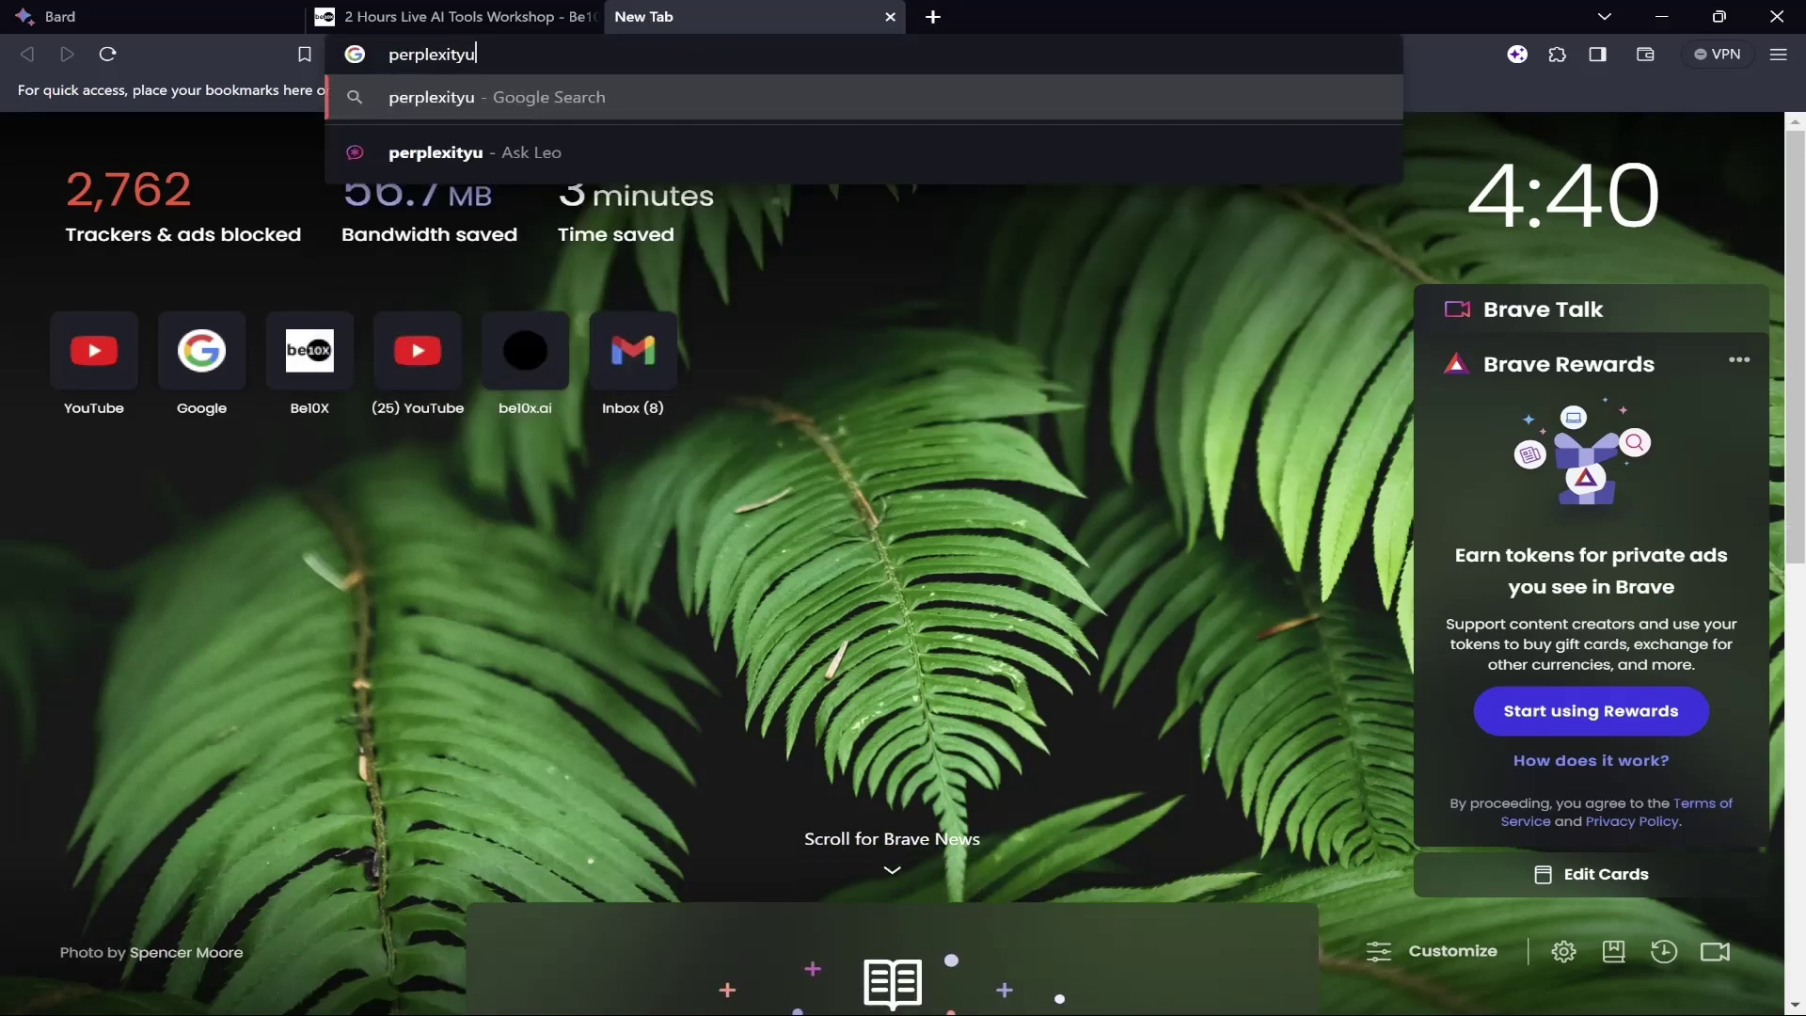
{"action": "key", "text": "Return"}
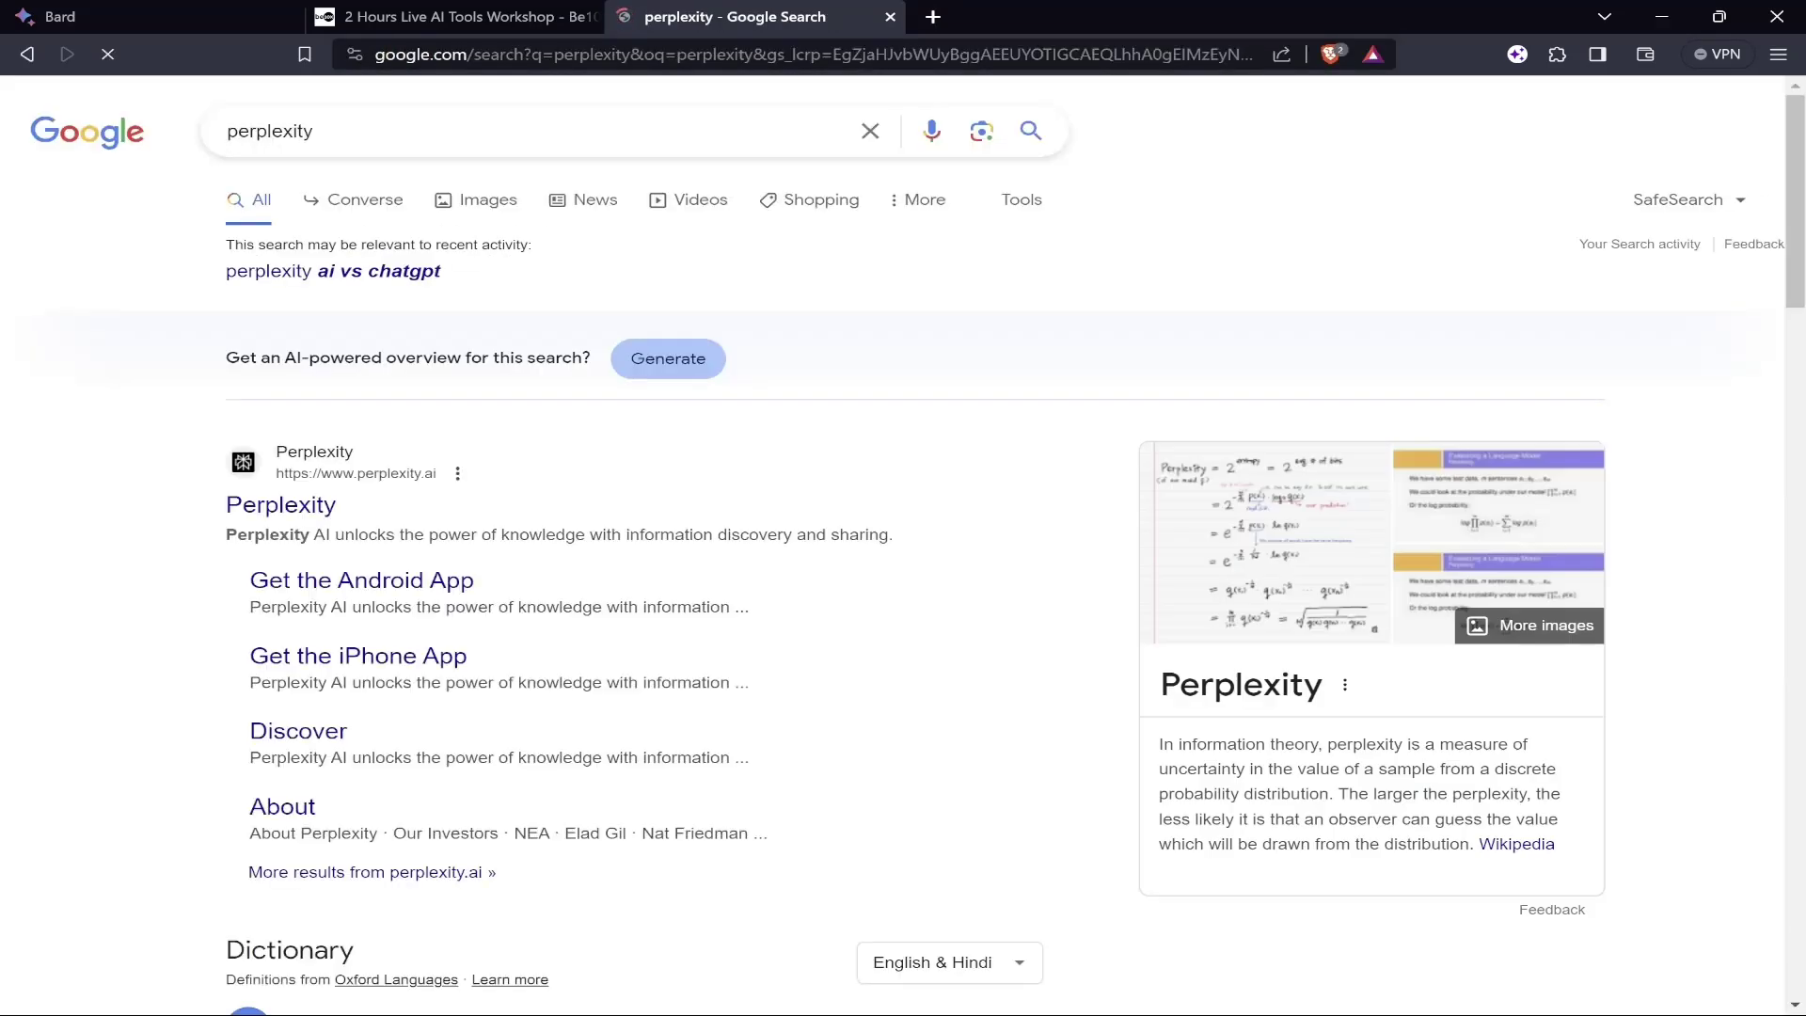
{"action": "scroll", "coordinate": [856, 424], "scroll_direction": "down", "scroll_amount": 2}
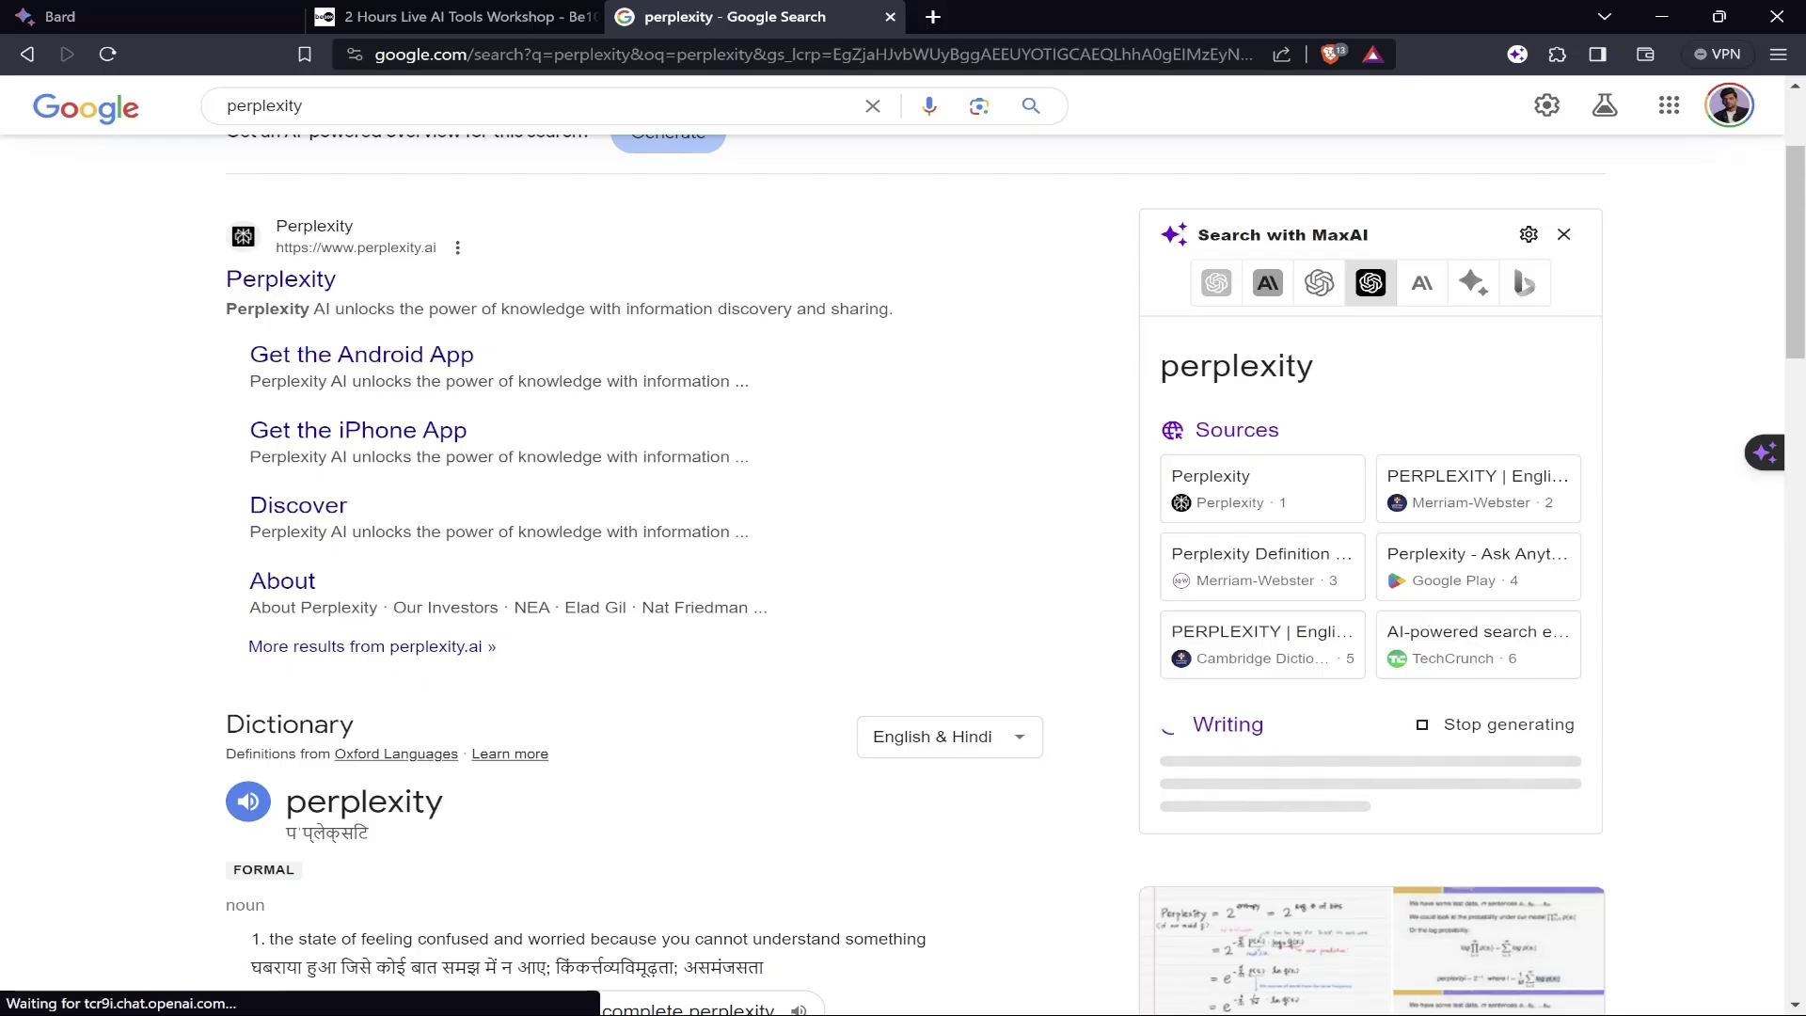
{"action": "left_click_drag", "start_coordinate": [344, 308], "coordinate": [887, 321]}
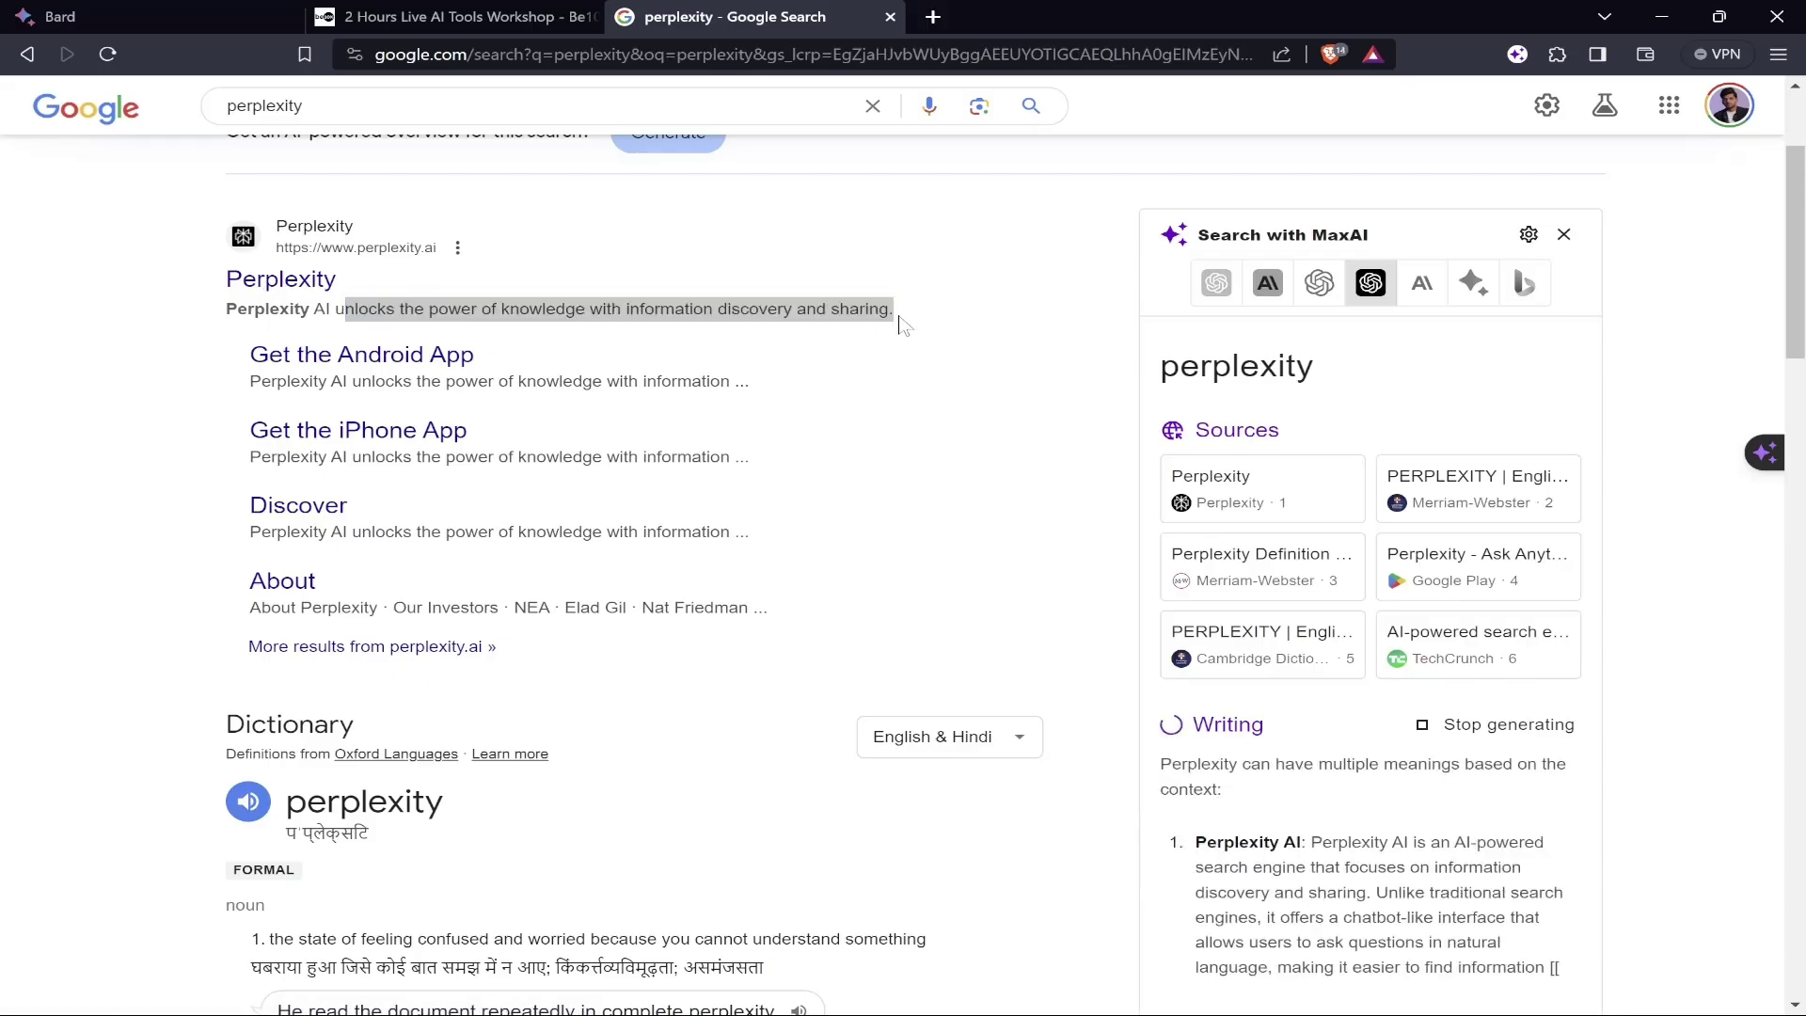
{"action": "left_click", "coordinate": [290, 281]}
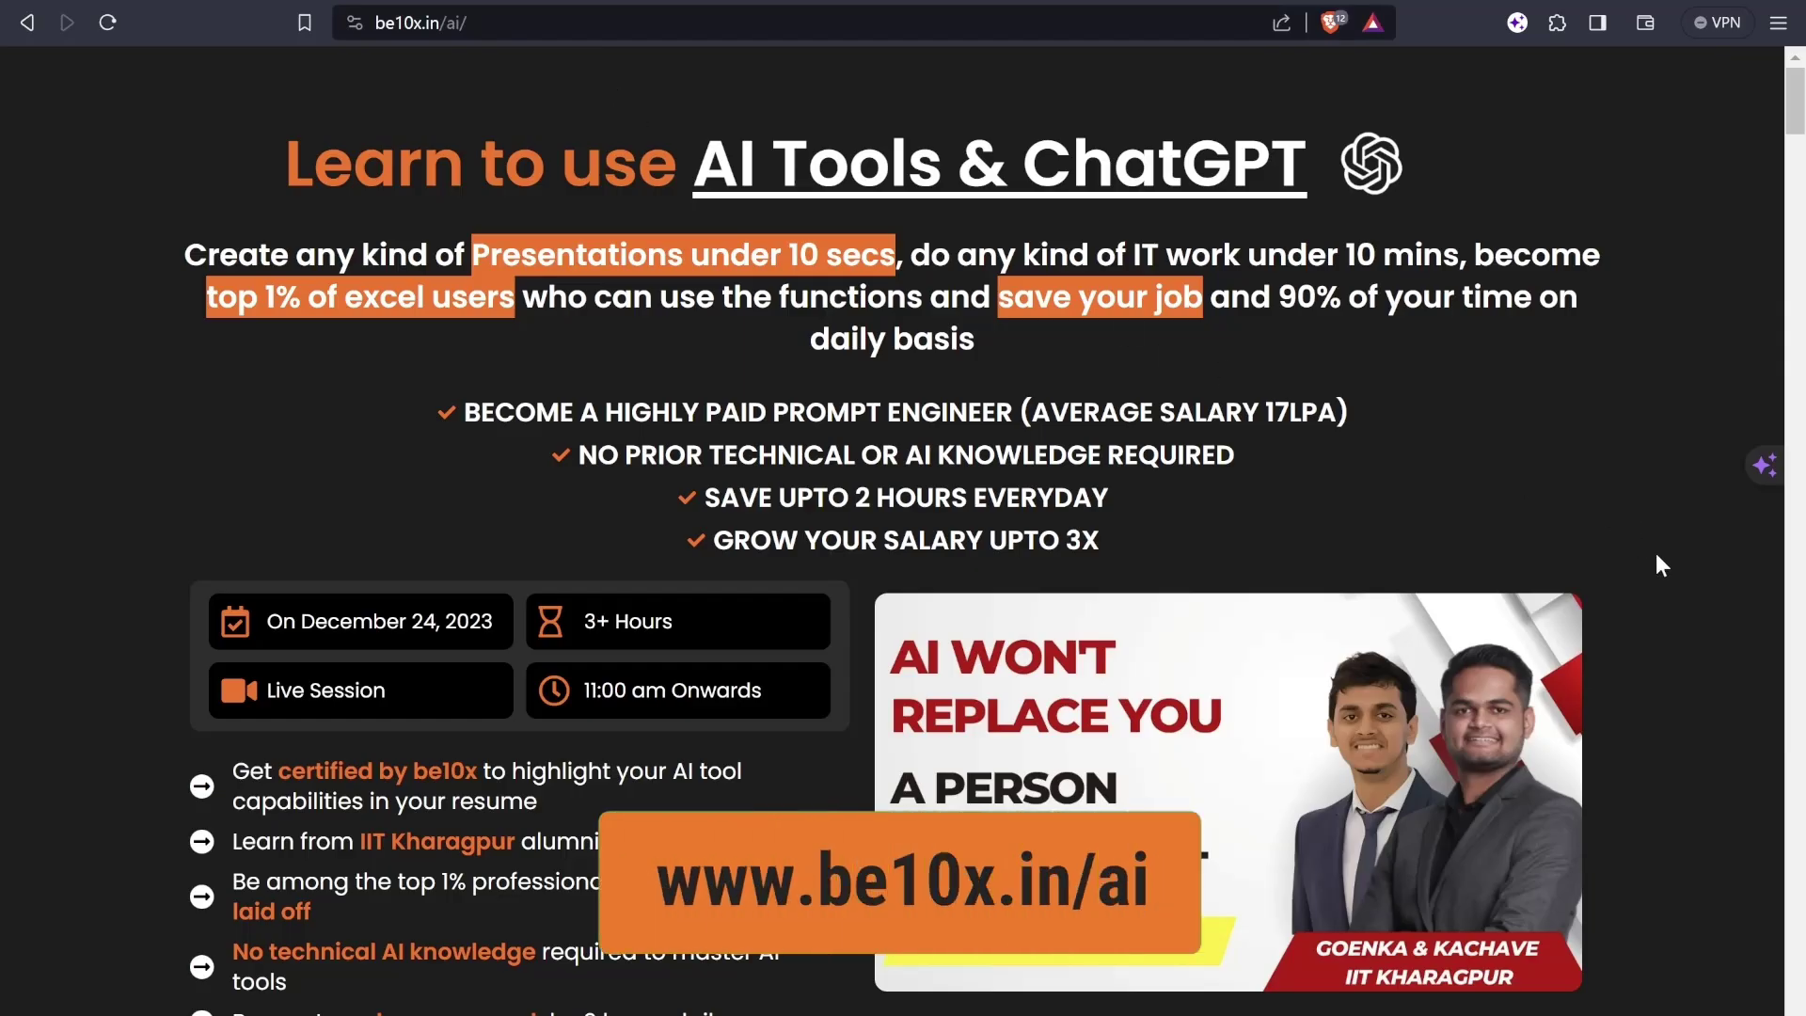
{"action": "scroll", "coordinate": [1741, 636], "scroll_direction": "down", "scroll_amount": 1}
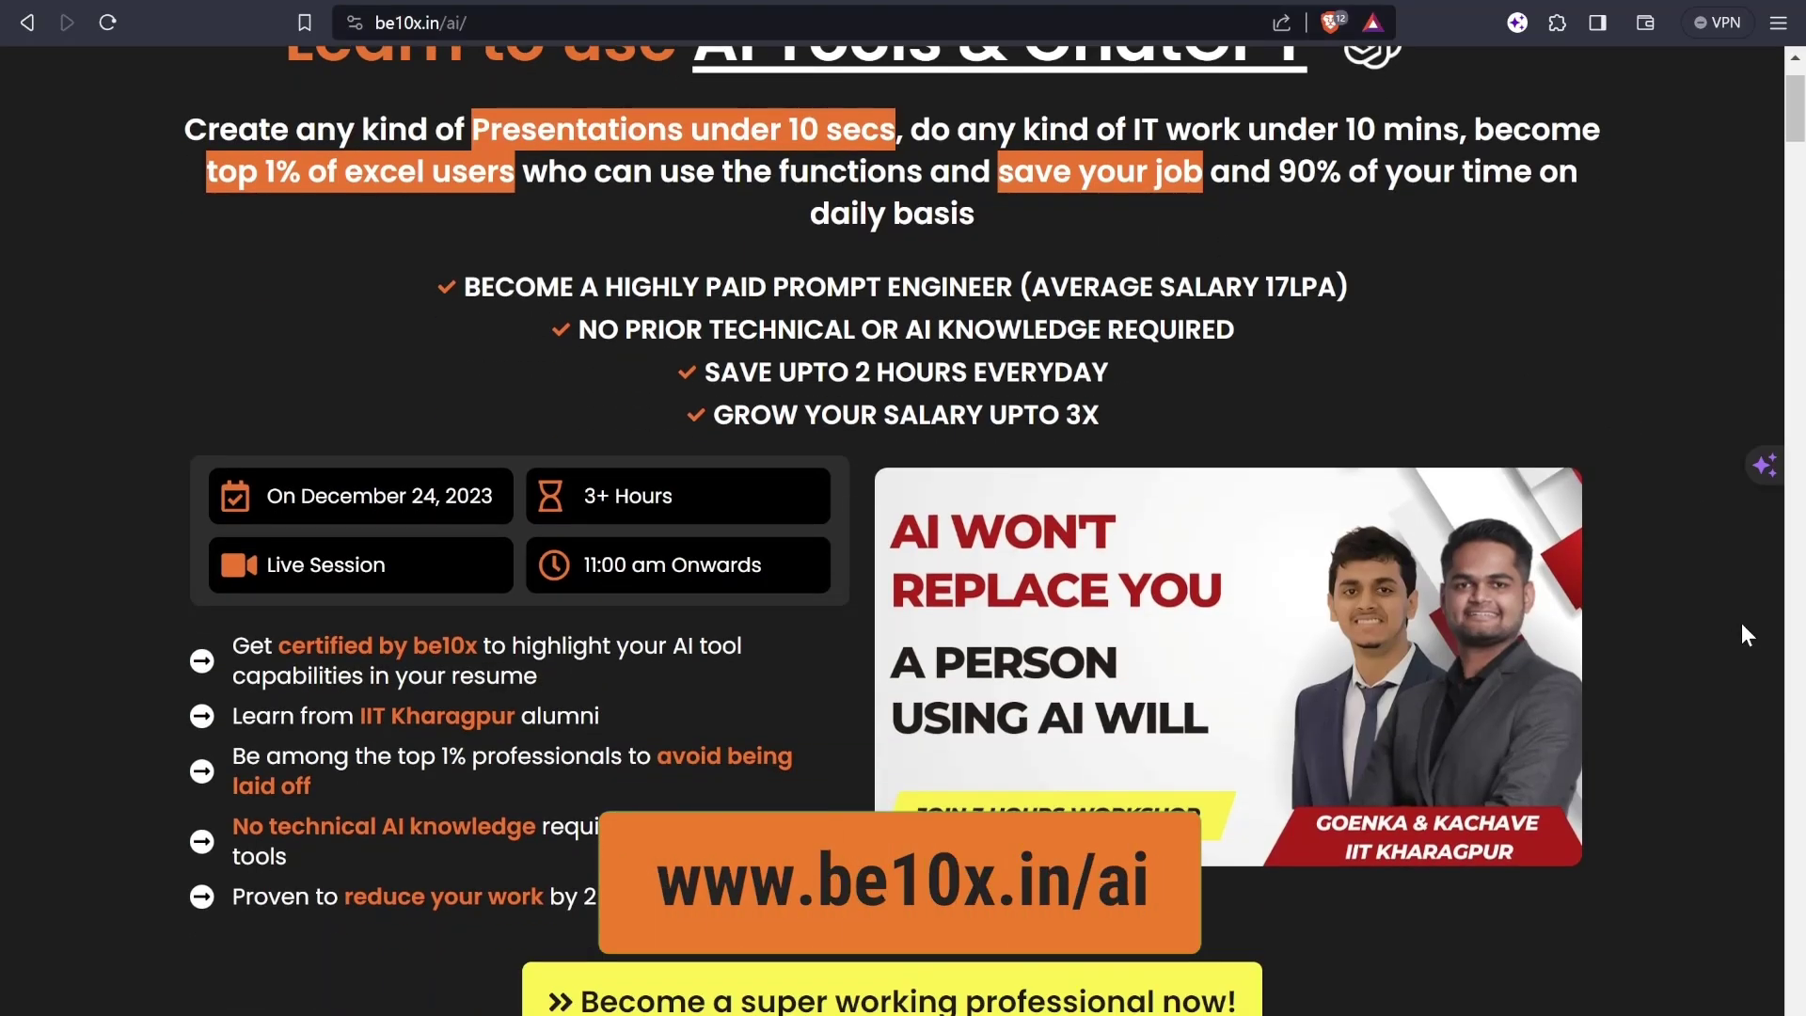
{"action": "scroll", "coordinate": [1741, 636], "scroll_direction": "down", "scroll_amount": 1}
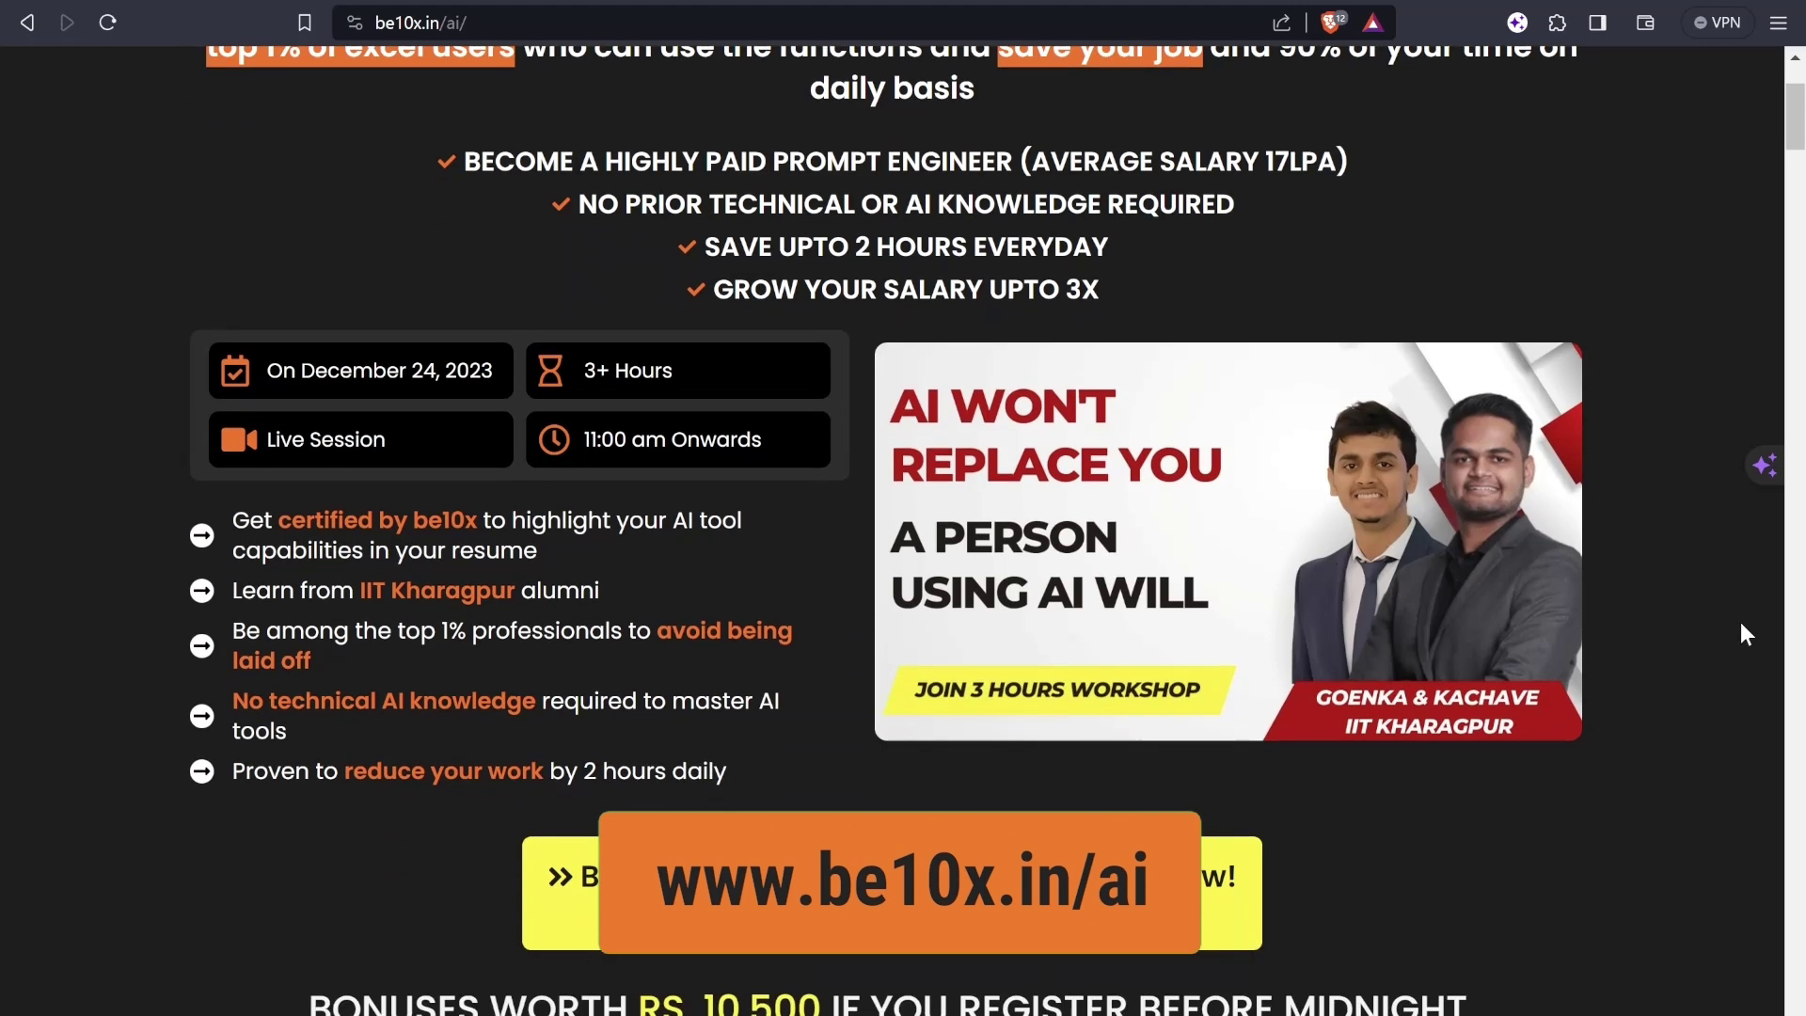
{"action": "scroll", "coordinate": [1737, 638], "scroll_direction": "down", "scroll_amount": 2}
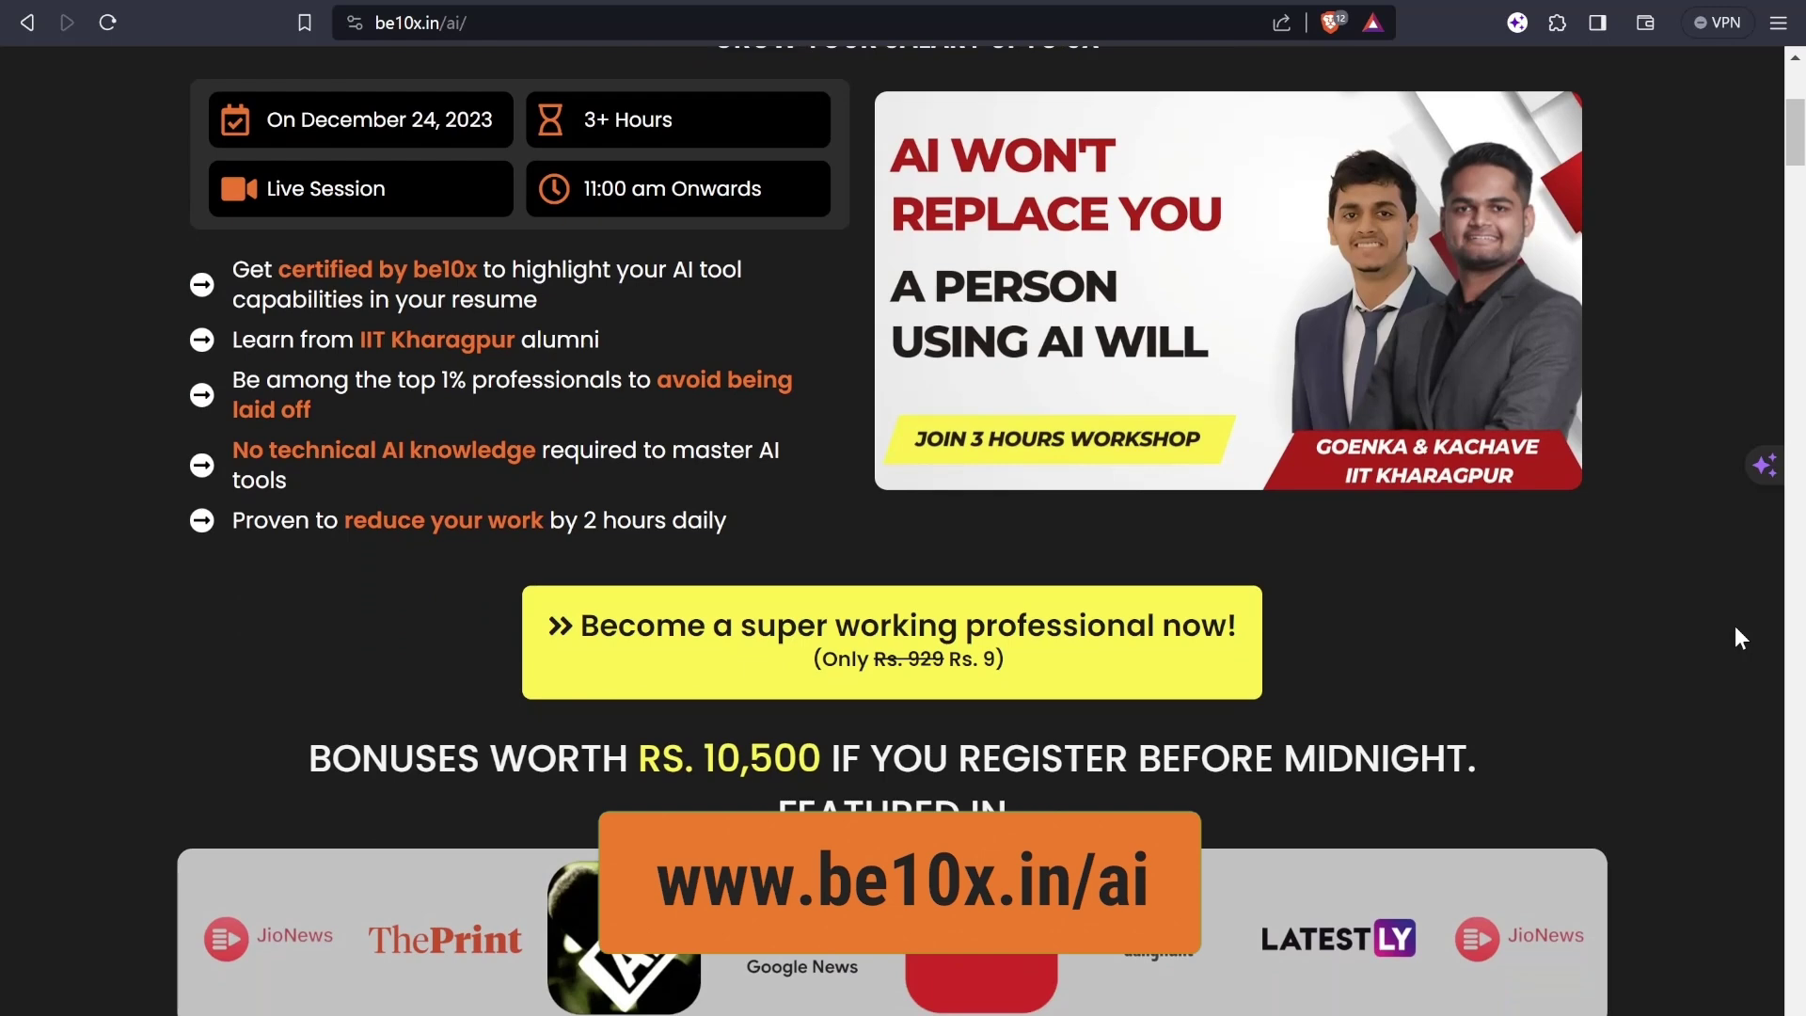
{"action": "scroll", "coordinate": [1736, 638], "scroll_direction": "up", "scroll_amount": 2}
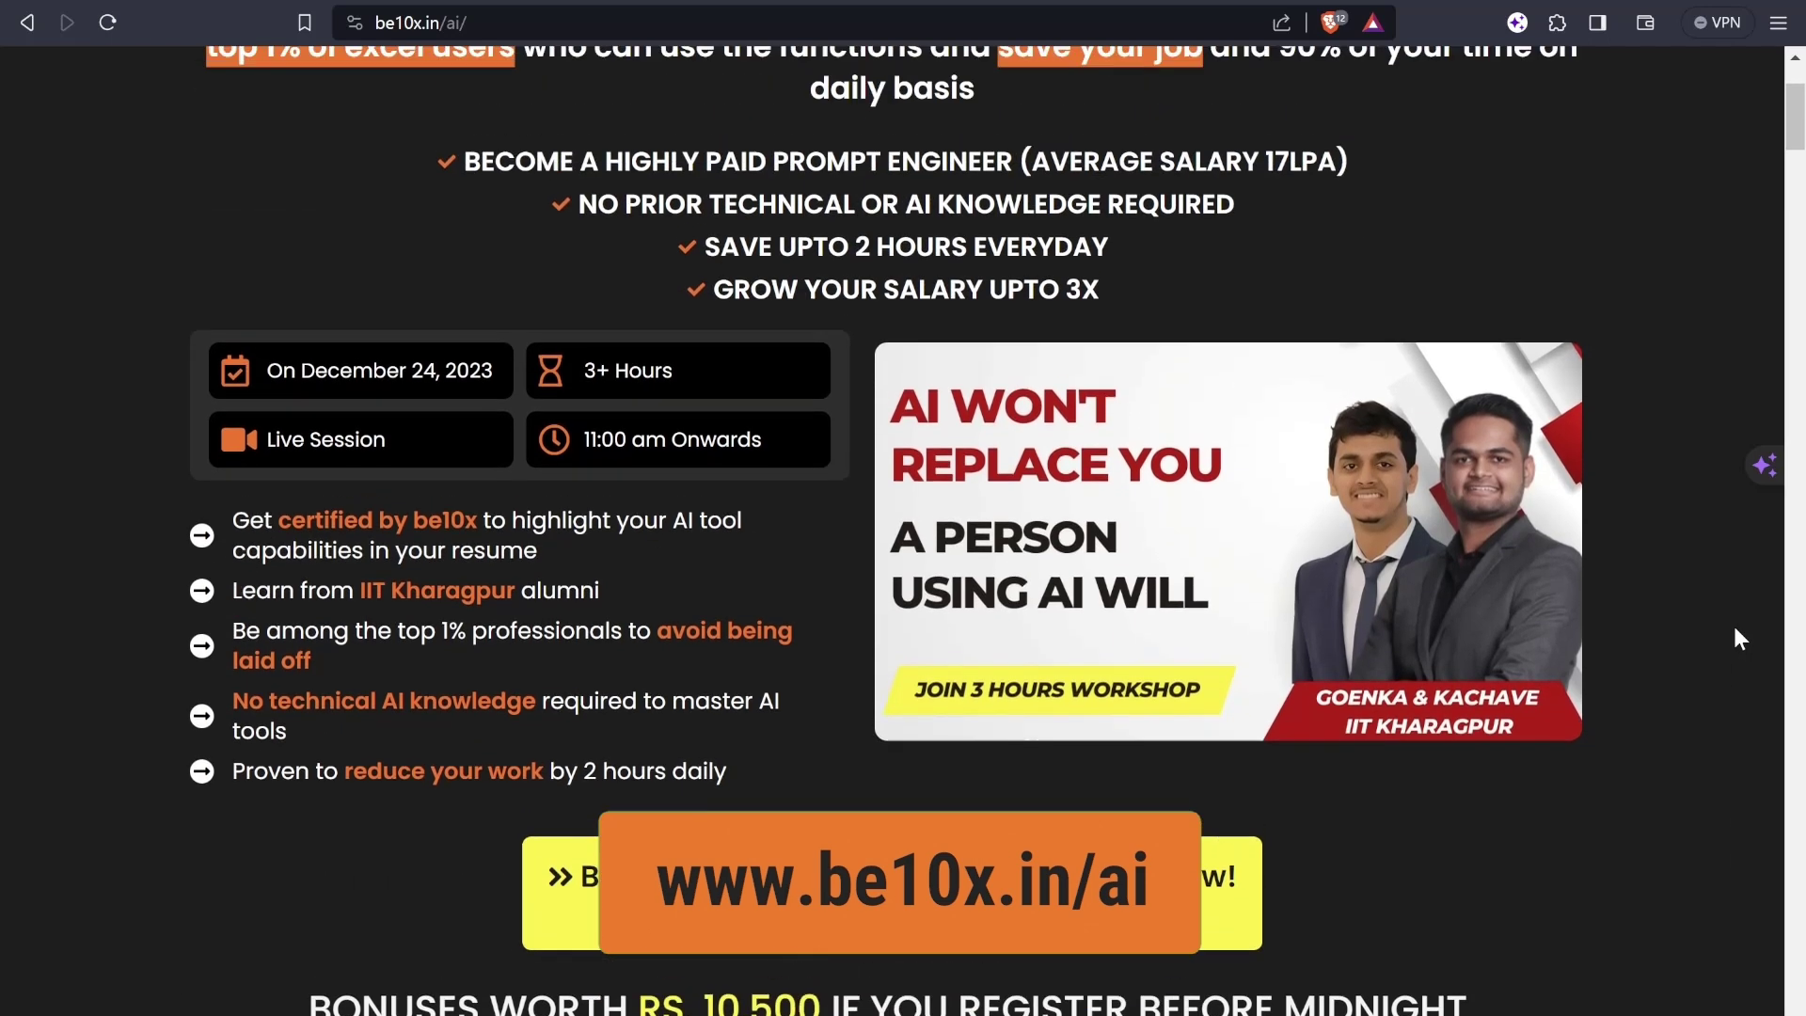
{"action": "scroll", "coordinate": [1721, 631], "scroll_direction": "up", "scroll_amount": 2}
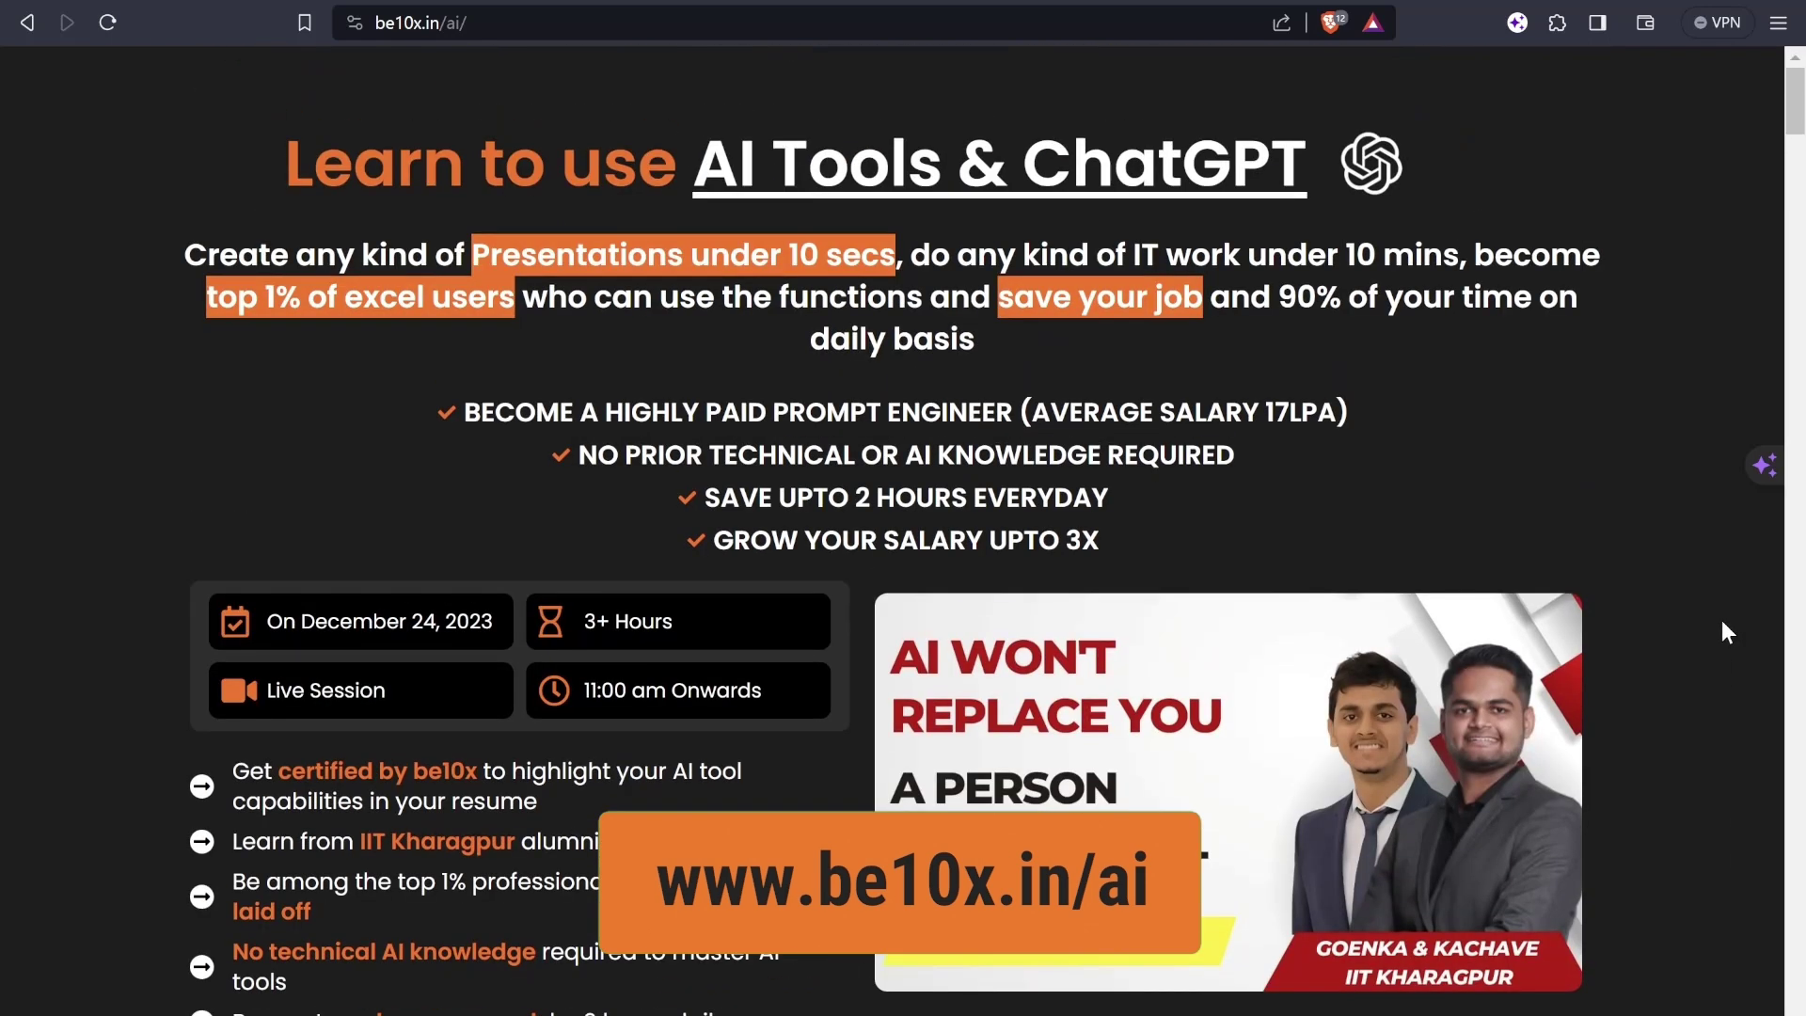
{"action": "scroll", "coordinate": [1721, 622], "scroll_direction": "down", "scroll_amount": 2}
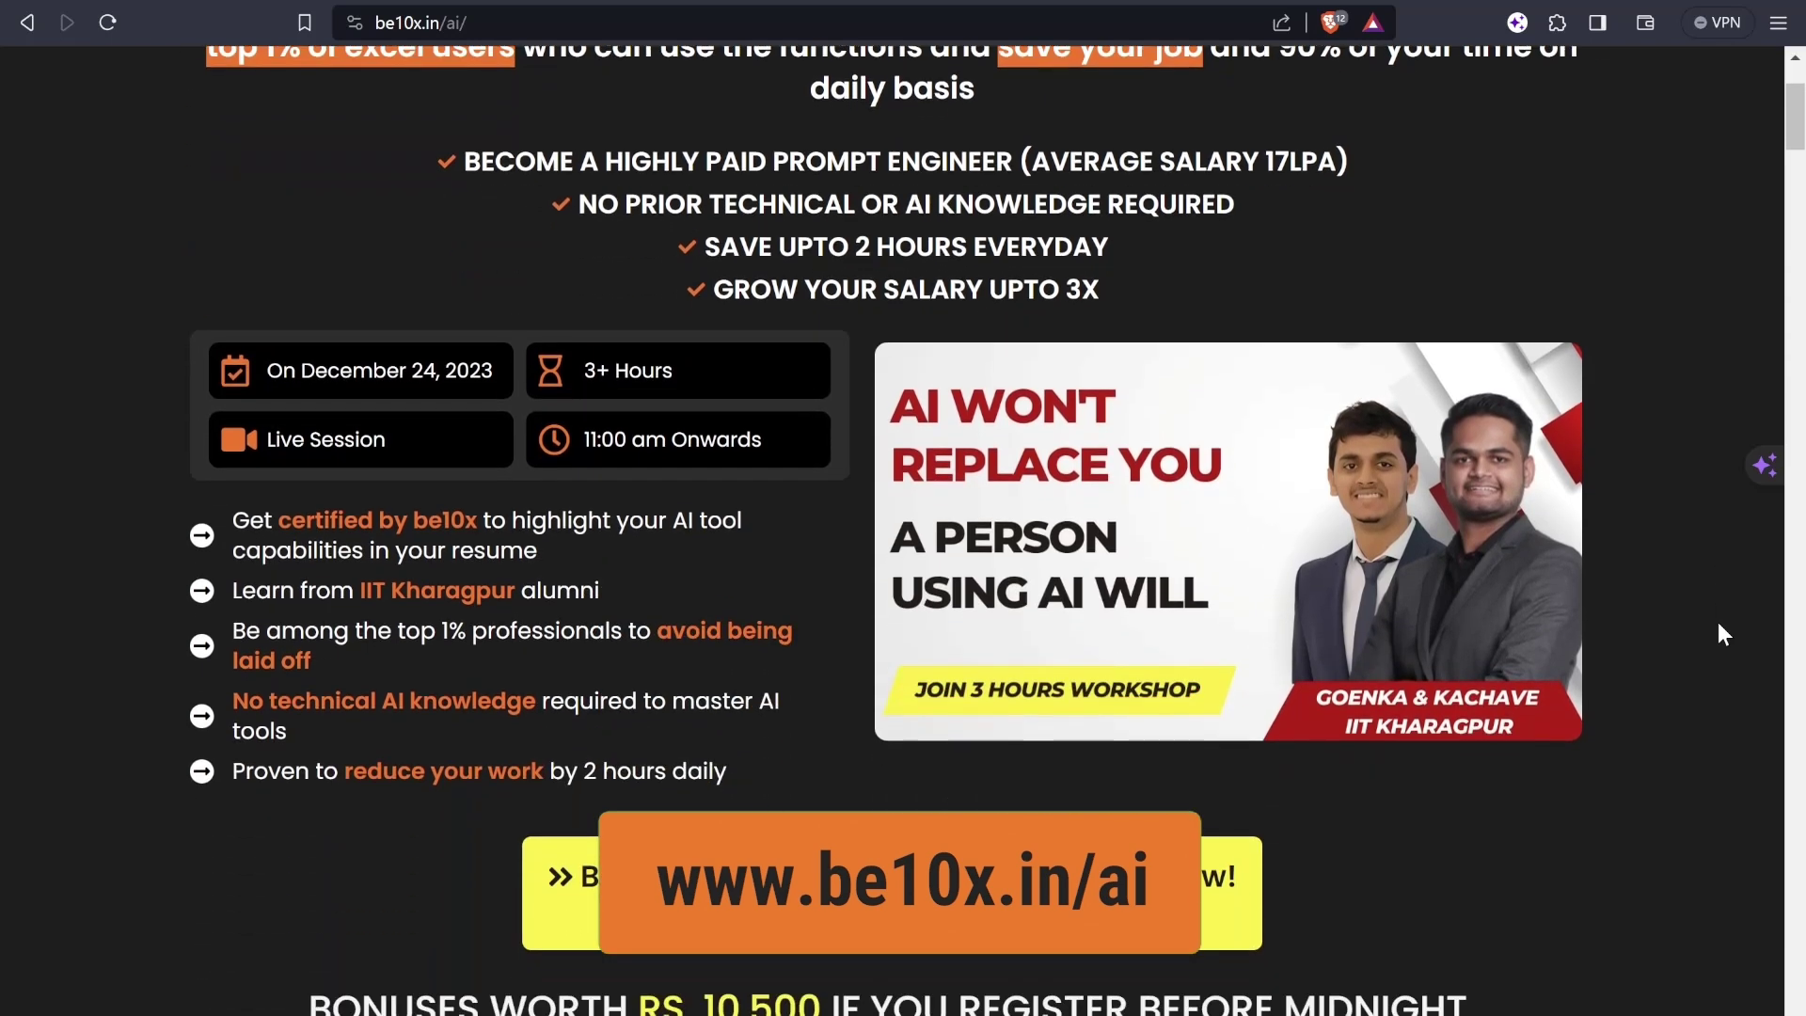
{"action": "scroll", "coordinate": [1716, 633], "scroll_direction": "up", "scroll_amount": 2}
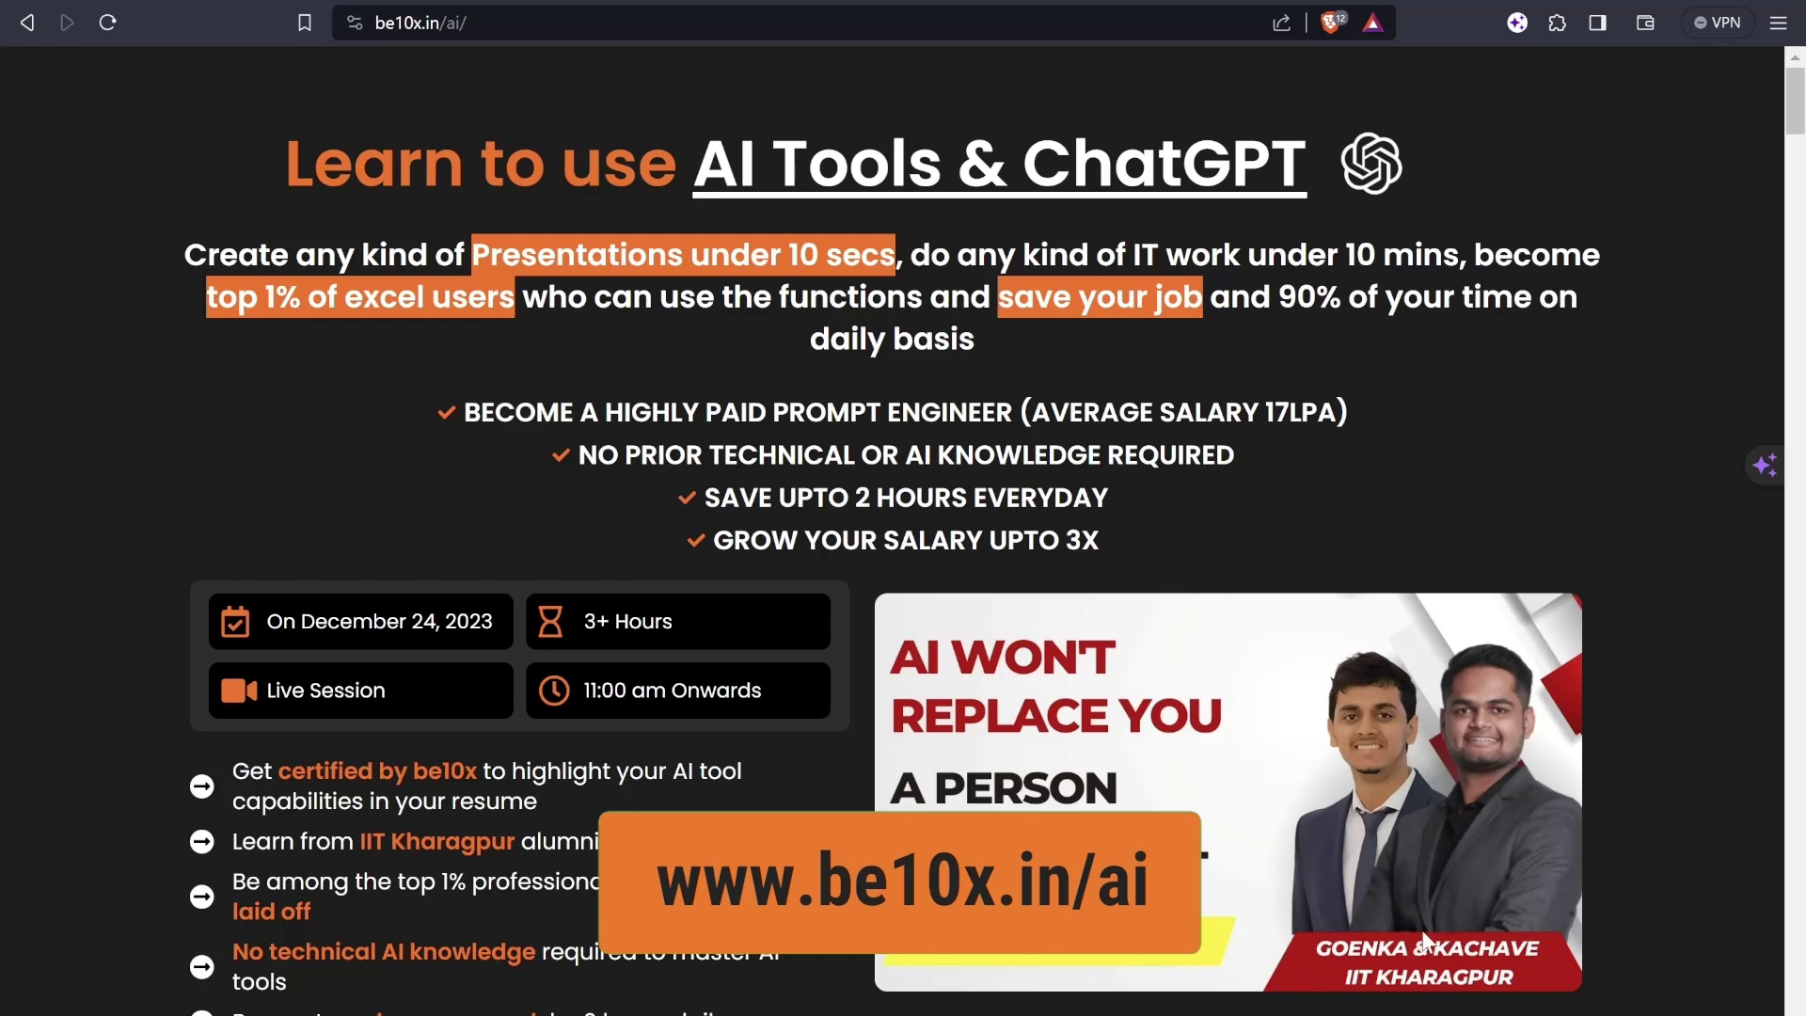
{"action": "scroll", "coordinate": [1415, 937], "scroll_direction": "down", "scroll_amount": 1}
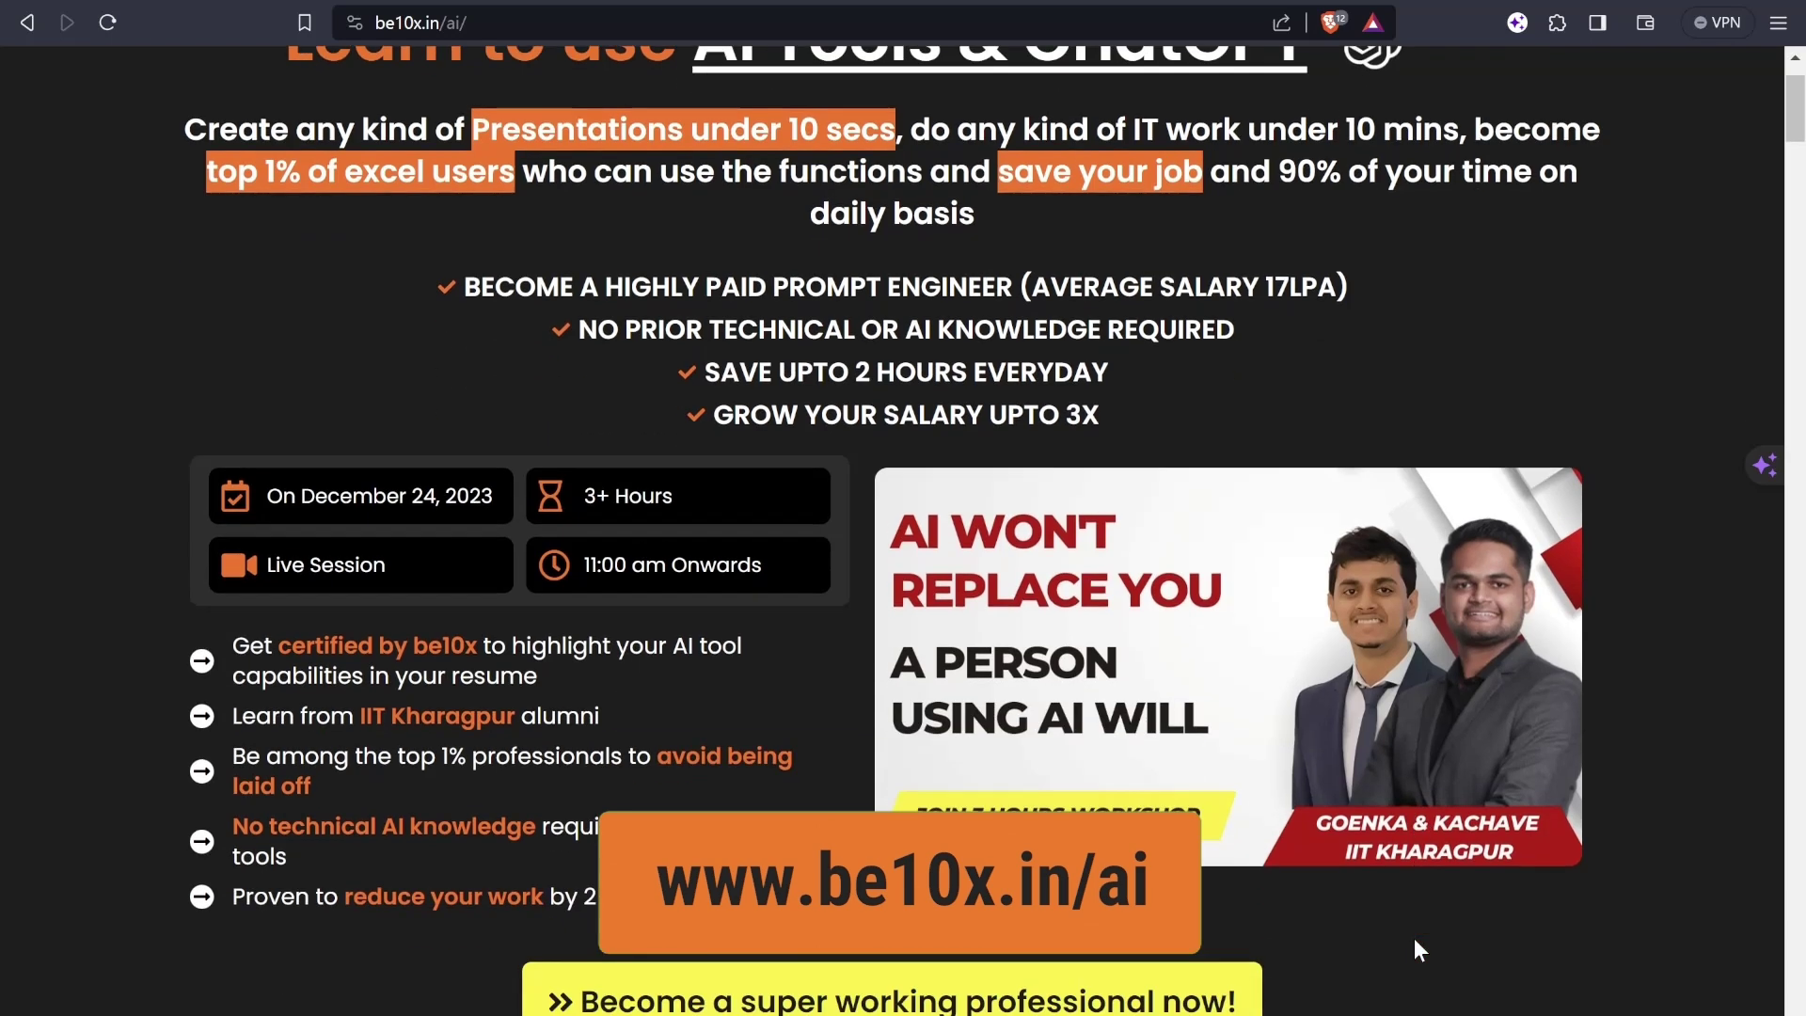
{"action": "scroll", "coordinate": [1413, 939], "scroll_direction": "down", "scroll_amount": 1}
{"action": "scroll", "coordinate": [1416, 949], "scroll_direction": "down", "scroll_amount": 1}
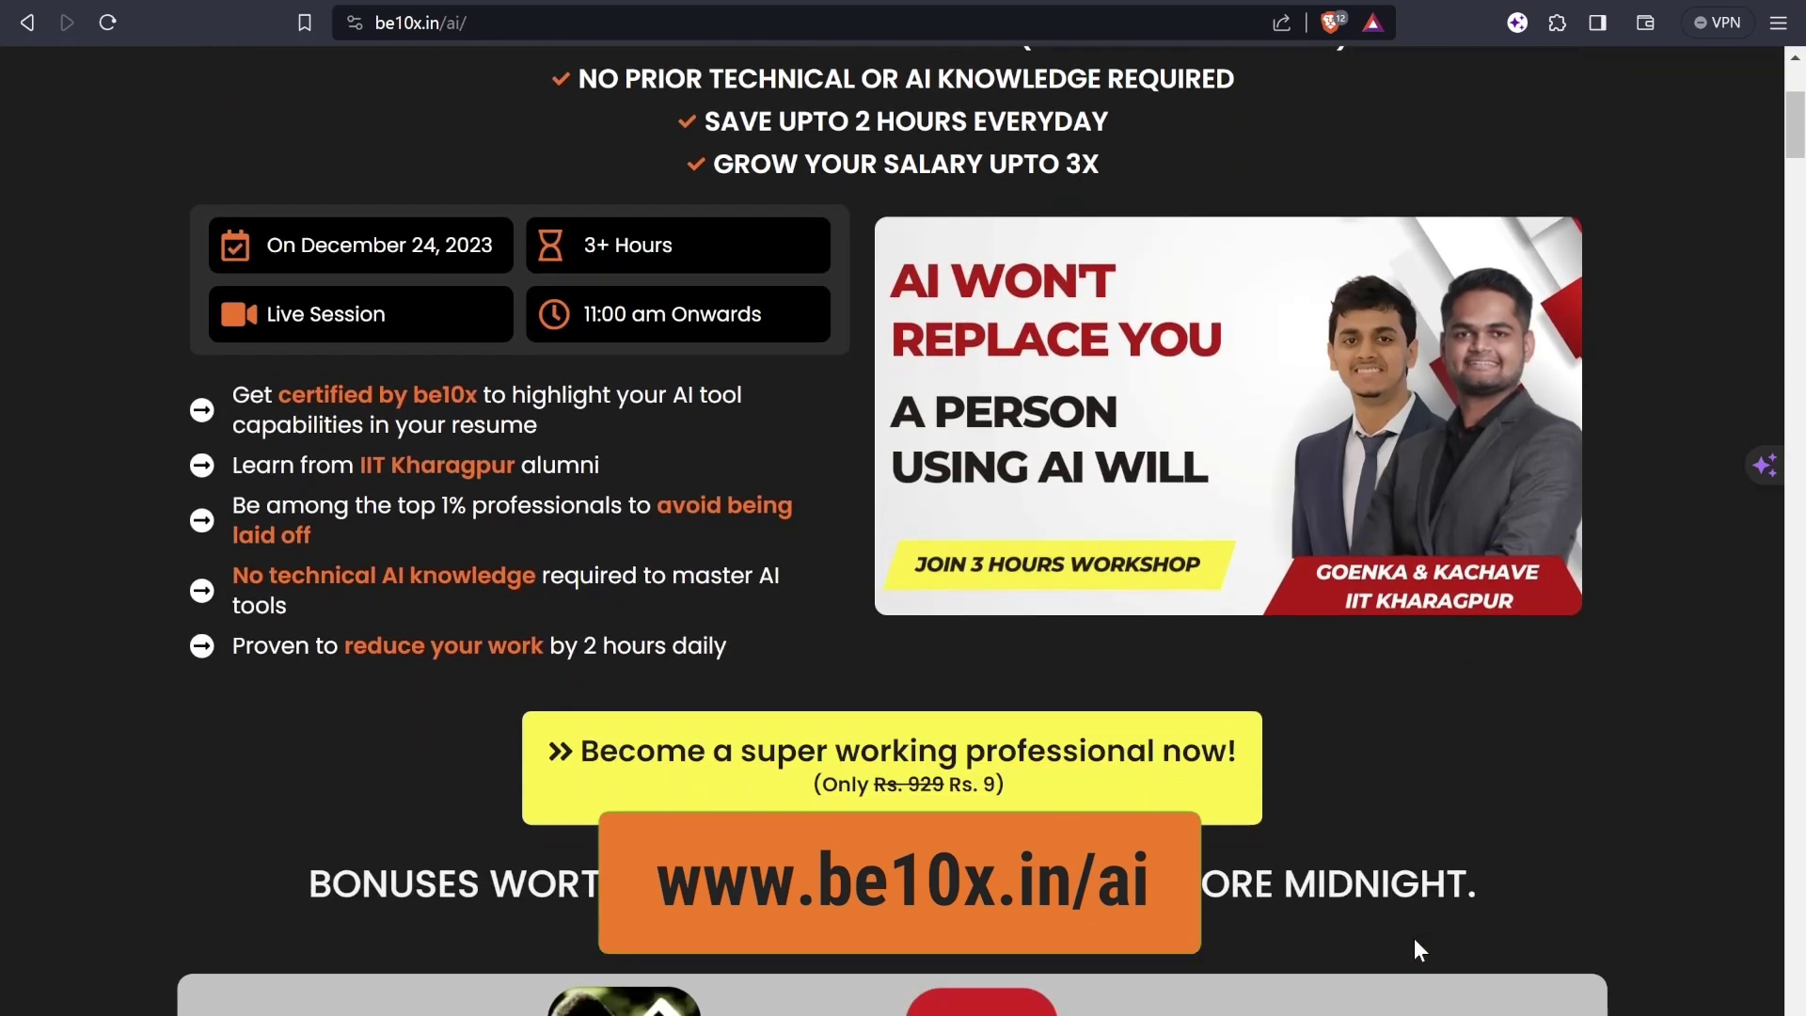
{"action": "scroll", "coordinate": [1416, 950], "scroll_direction": "up", "scroll_amount": 1}
{"action": "scroll", "coordinate": [1415, 949], "scroll_direction": "up", "scroll_amount": 3}
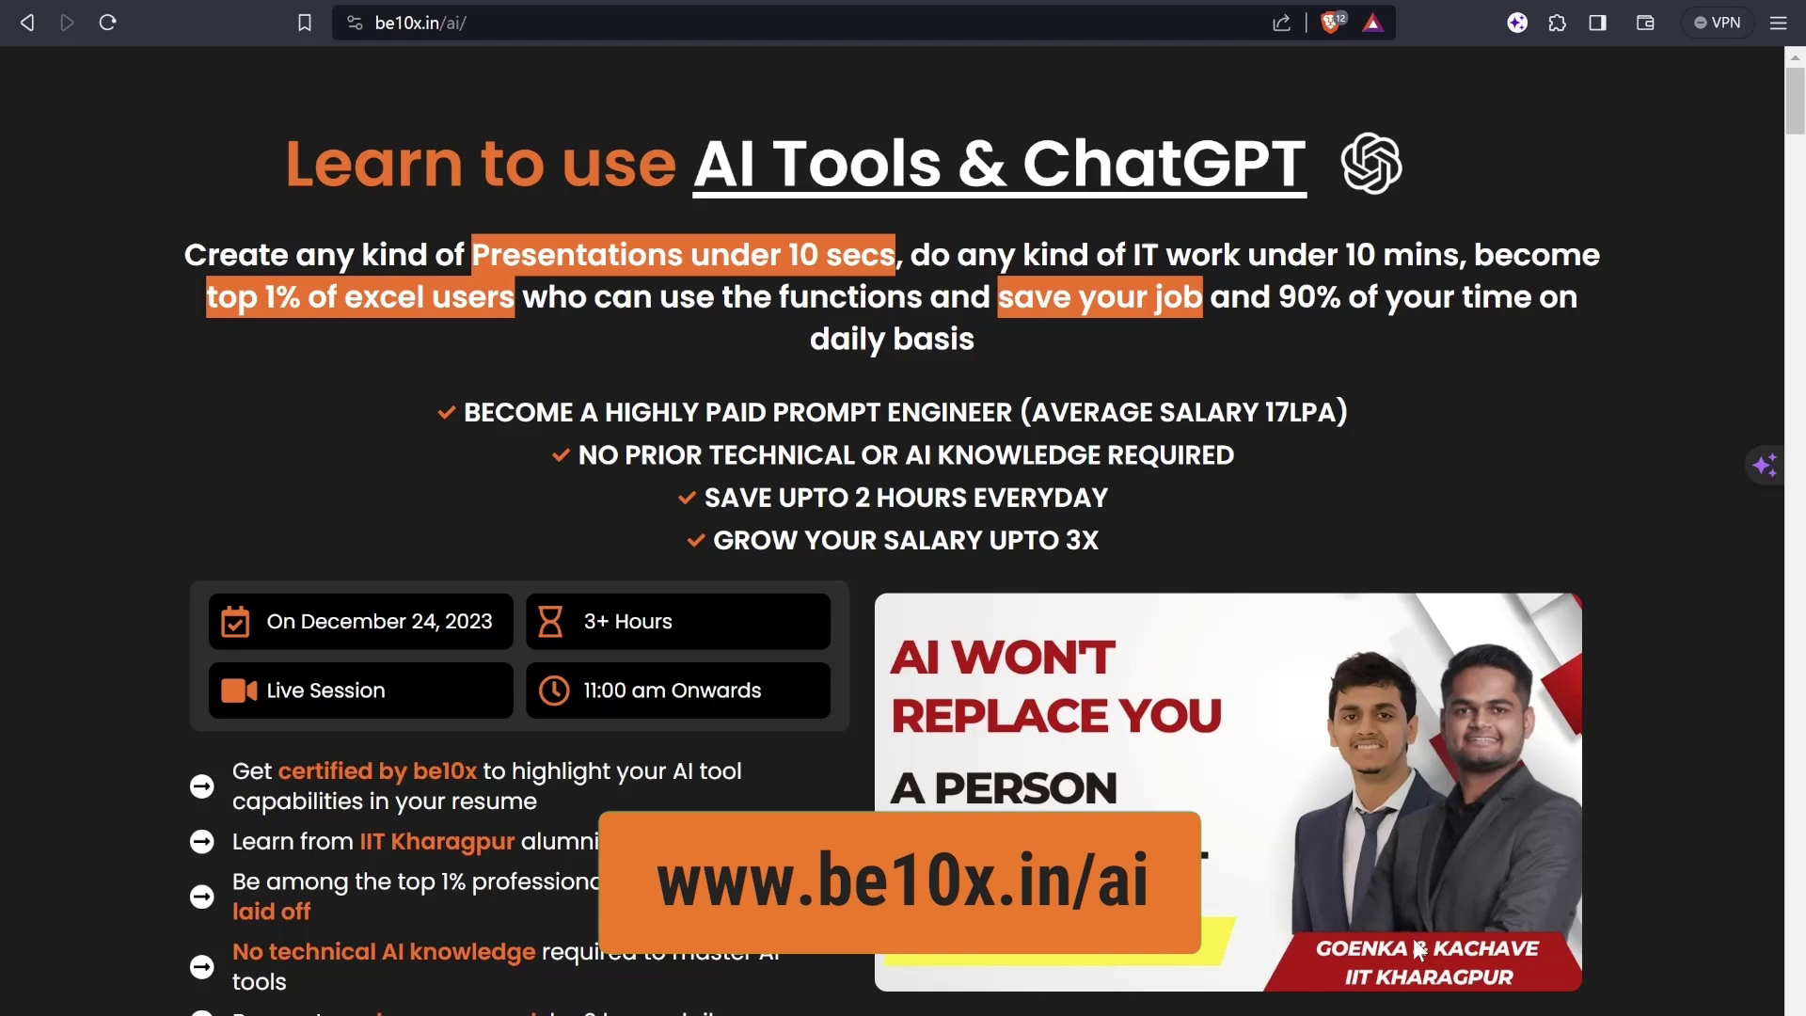
{"action": "scroll", "coordinate": [1417, 948], "scroll_direction": "down", "scroll_amount": 1}
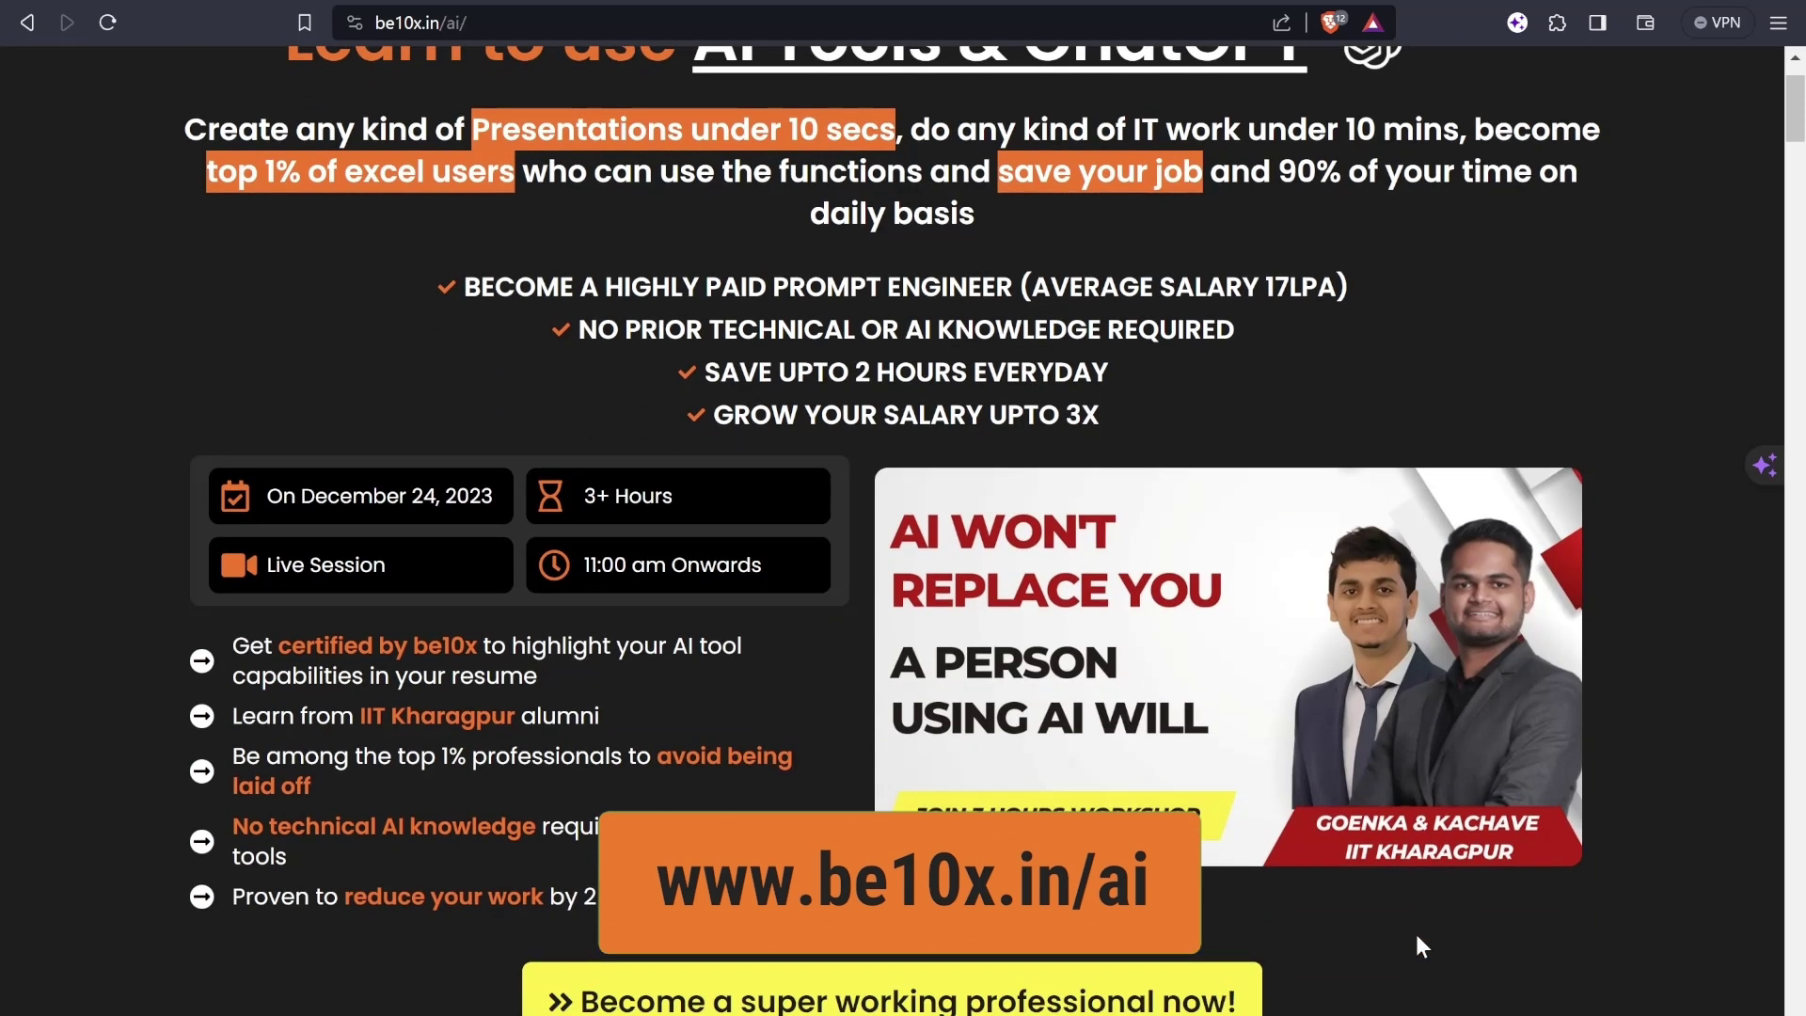
{"action": "scroll", "coordinate": [1417, 945], "scroll_direction": "up", "scroll_amount": 1}
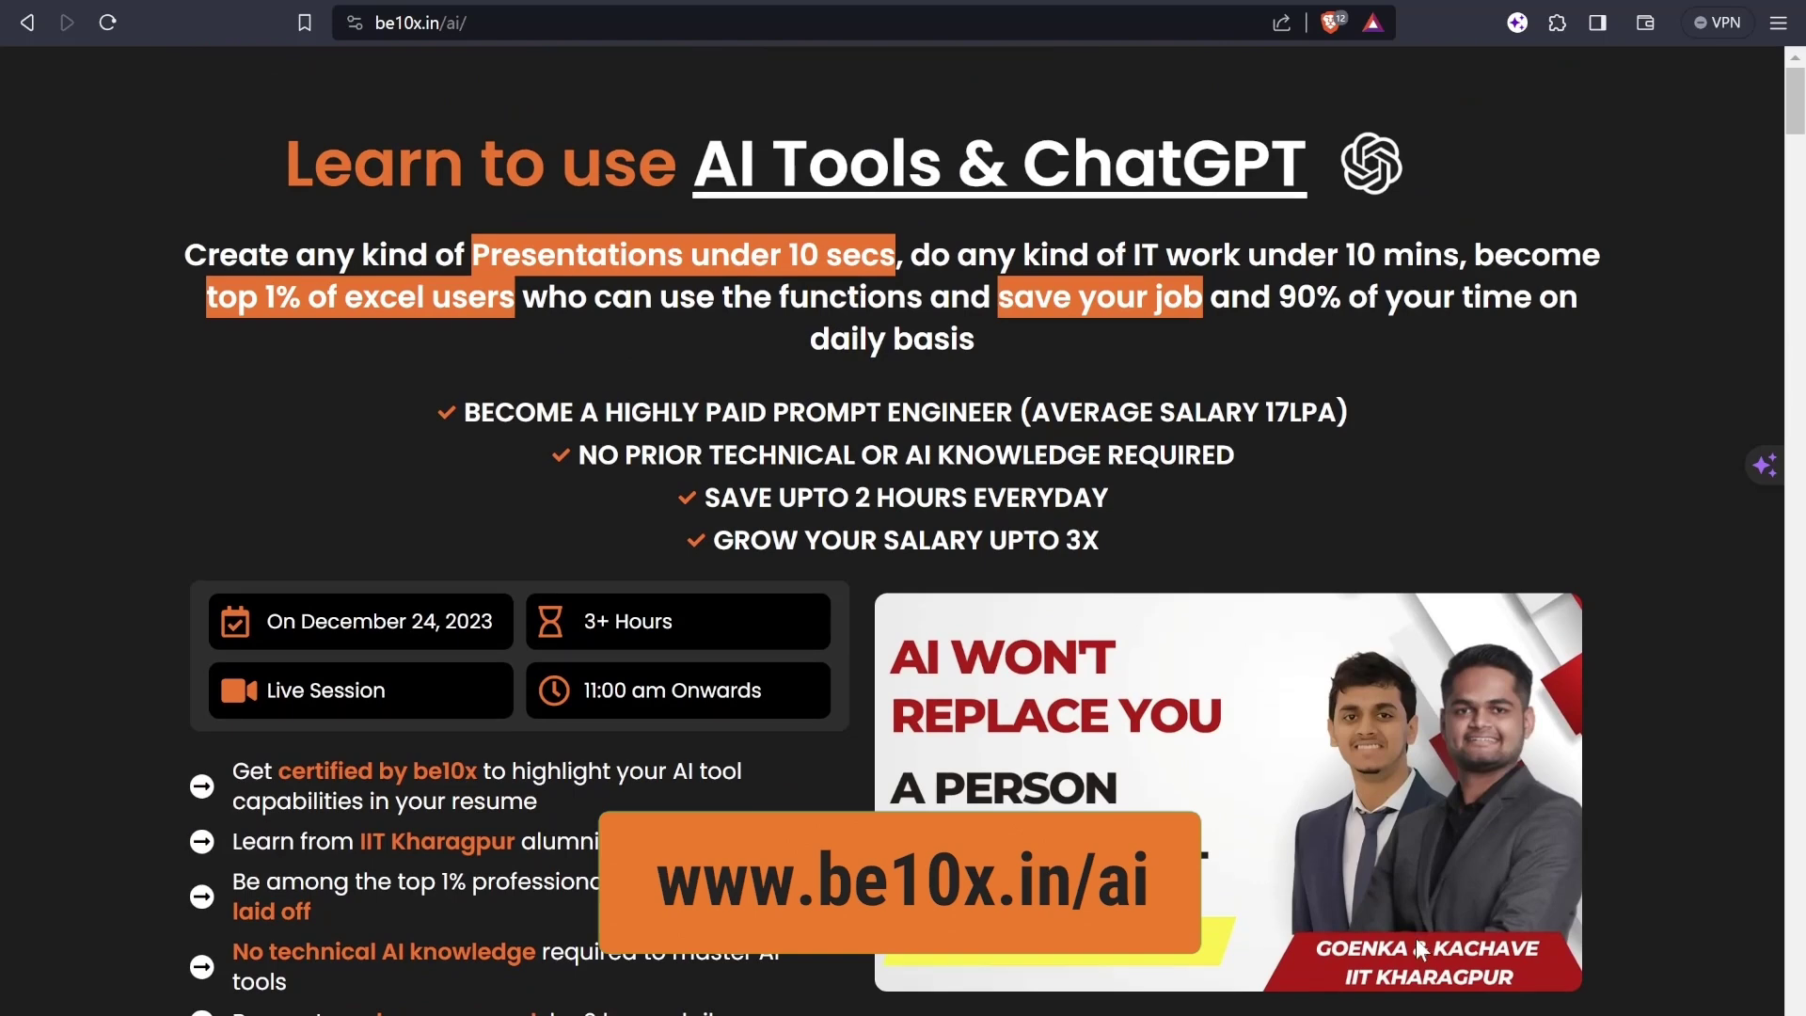
{"action": "scroll", "coordinate": [1416, 938], "scroll_direction": "down", "scroll_amount": 1}
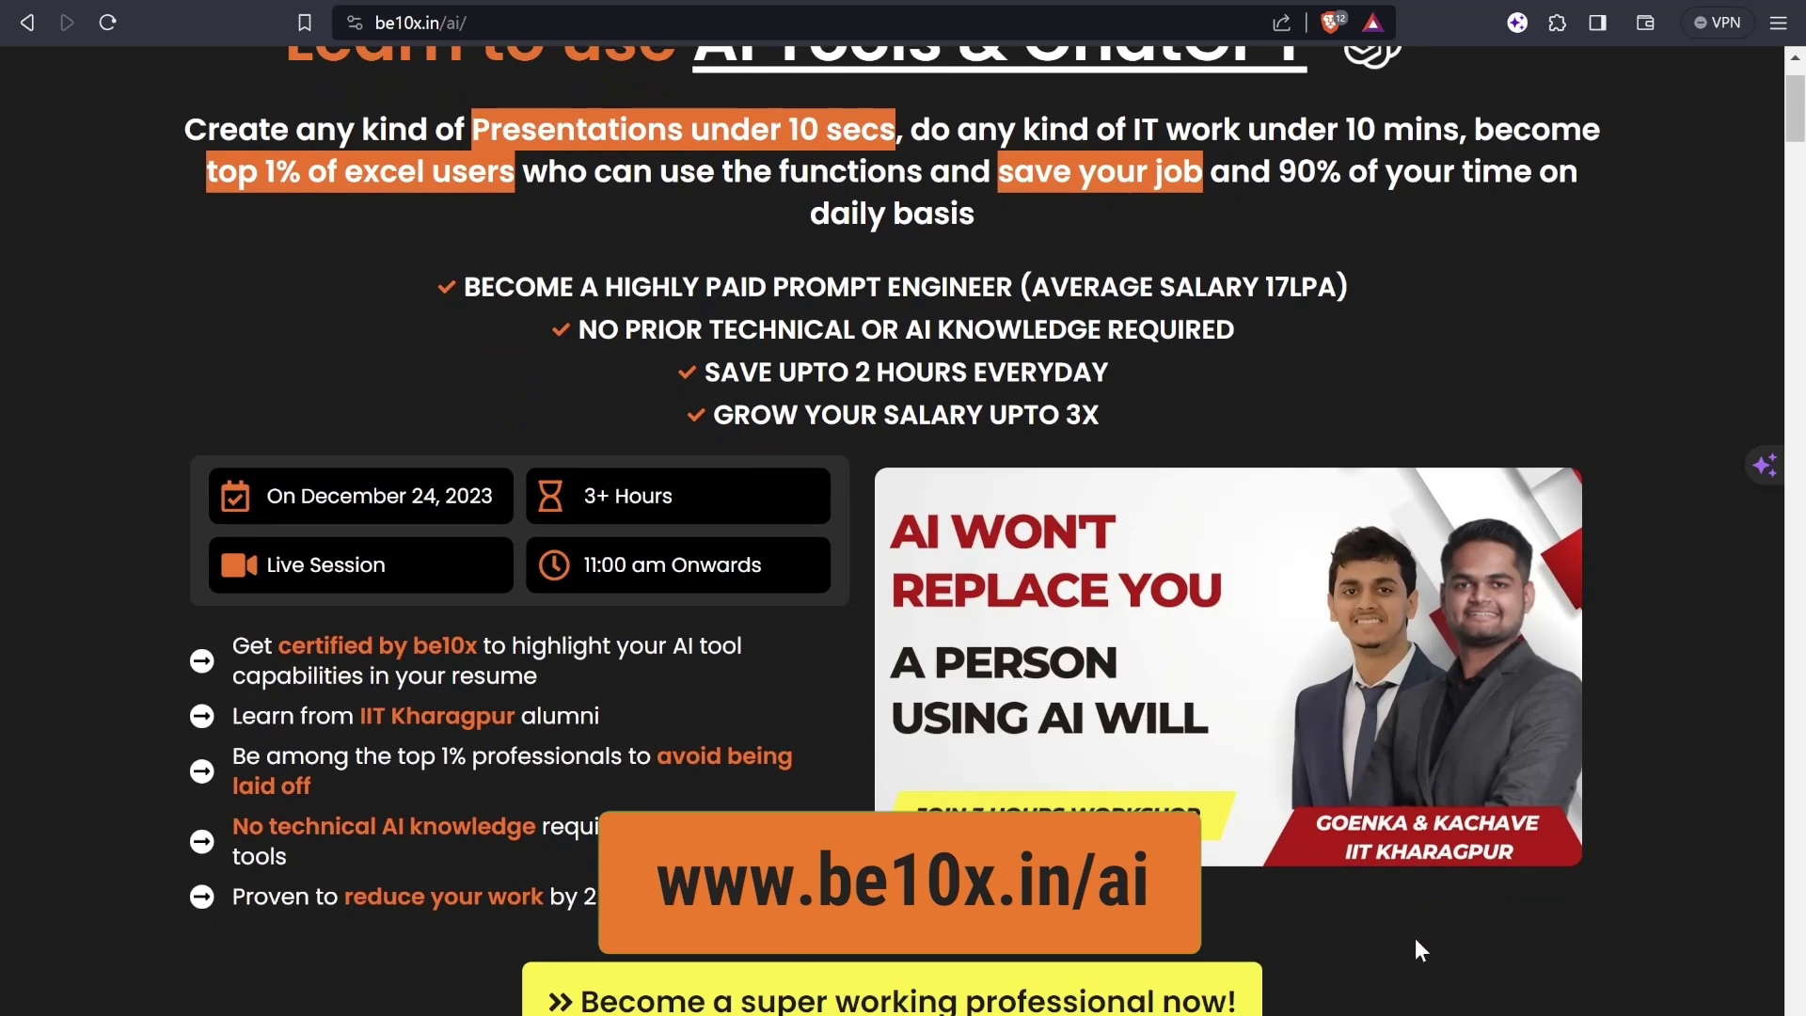
{"action": "scroll", "coordinate": [1416, 939], "scroll_direction": "up", "scroll_amount": 1}
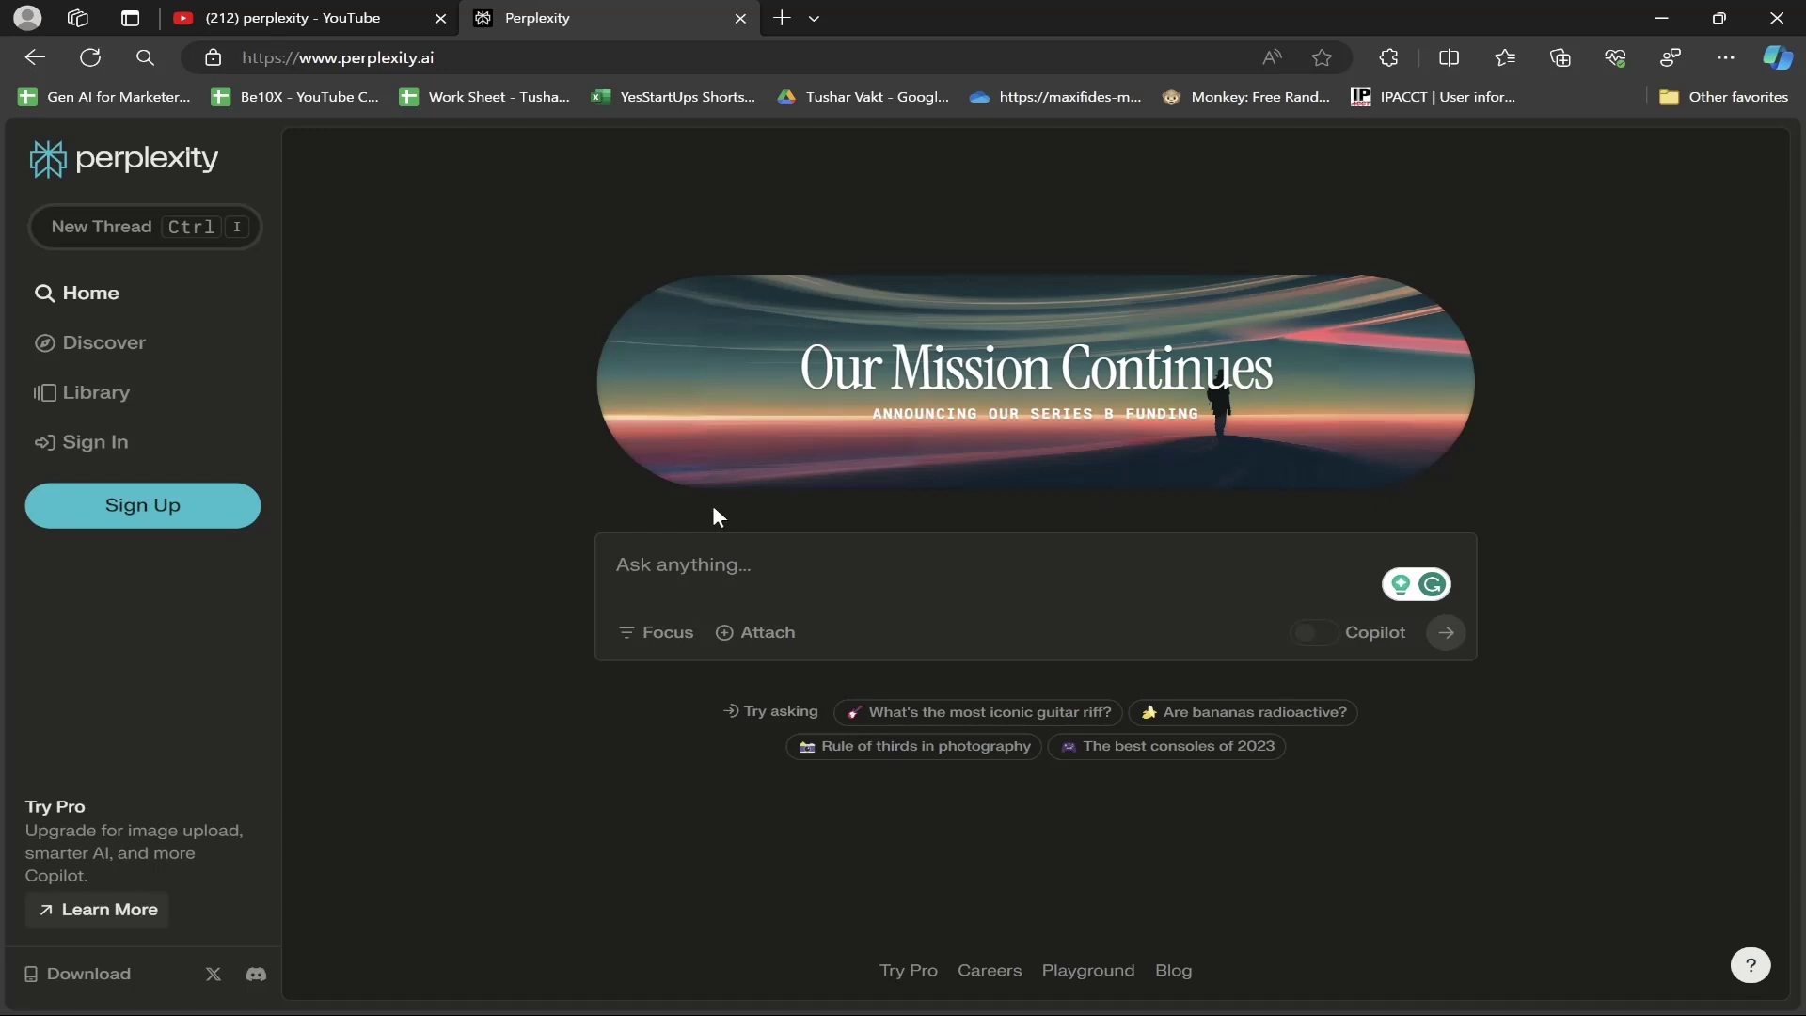
- Ask Perplexity the current gold price in India, then start a new thread
{"action": "left_click", "coordinate": [720, 553]}
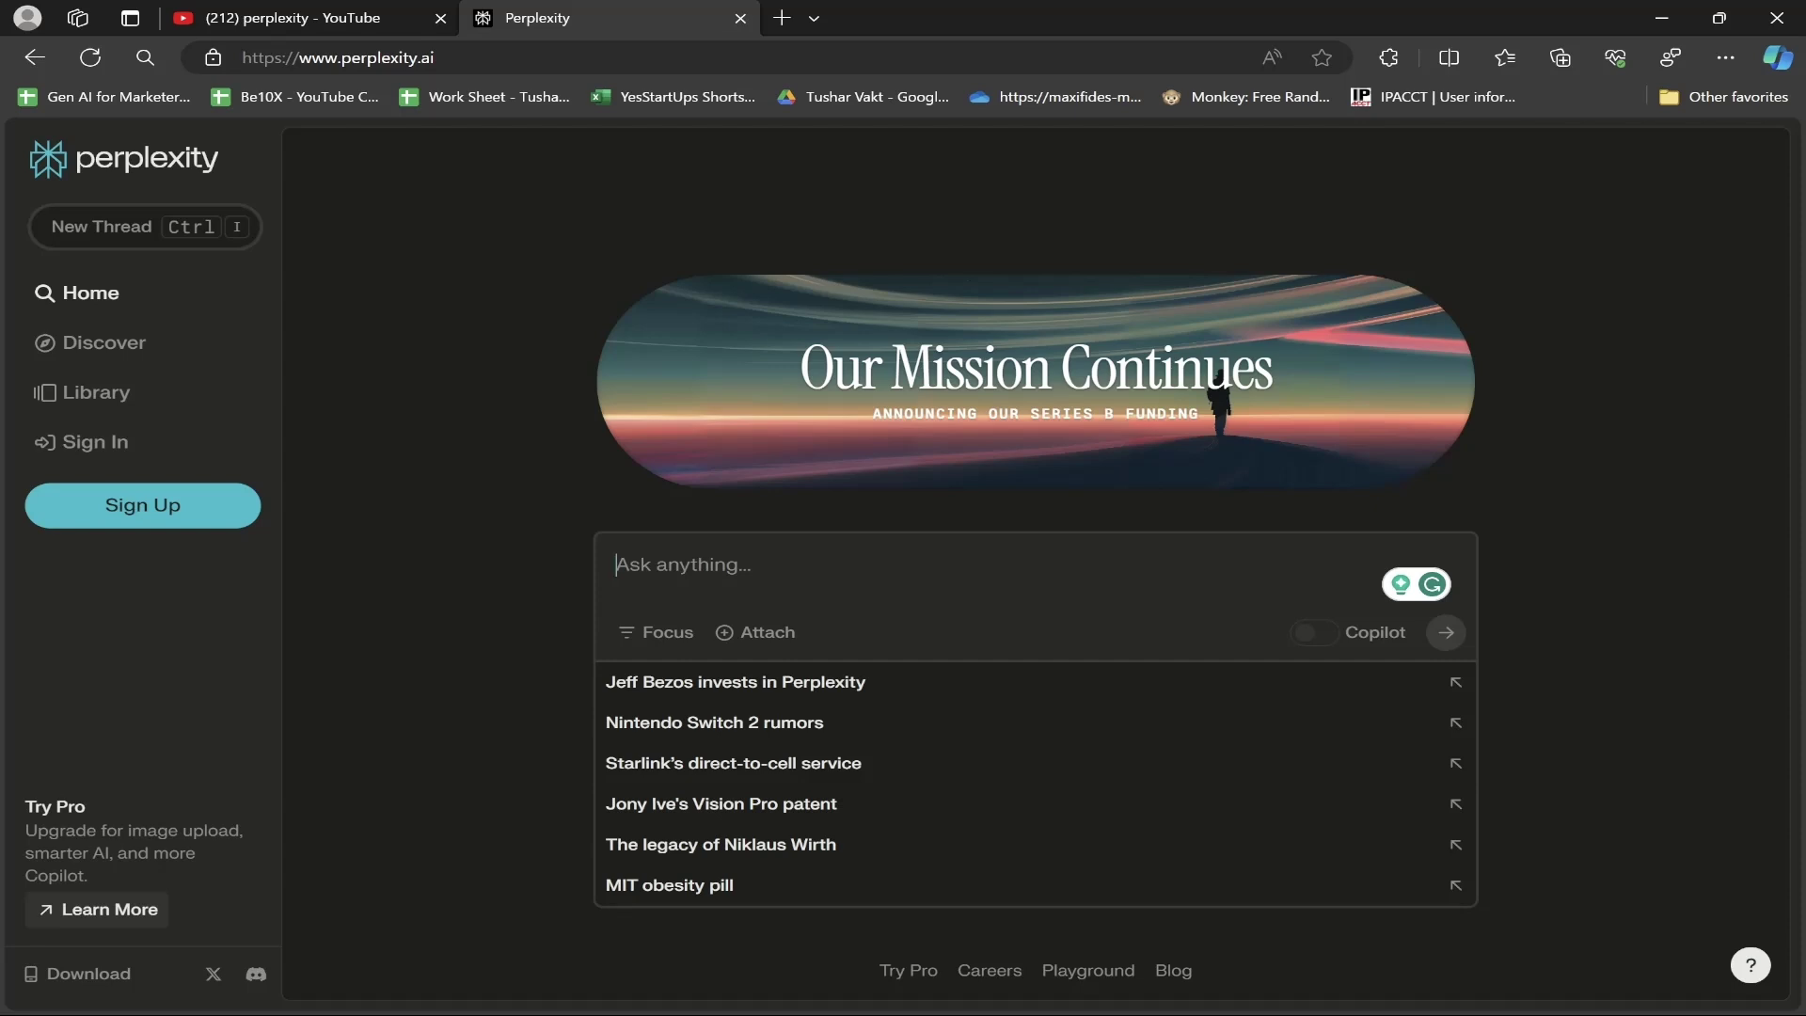
{"action": "type", "text": "Whats th"}
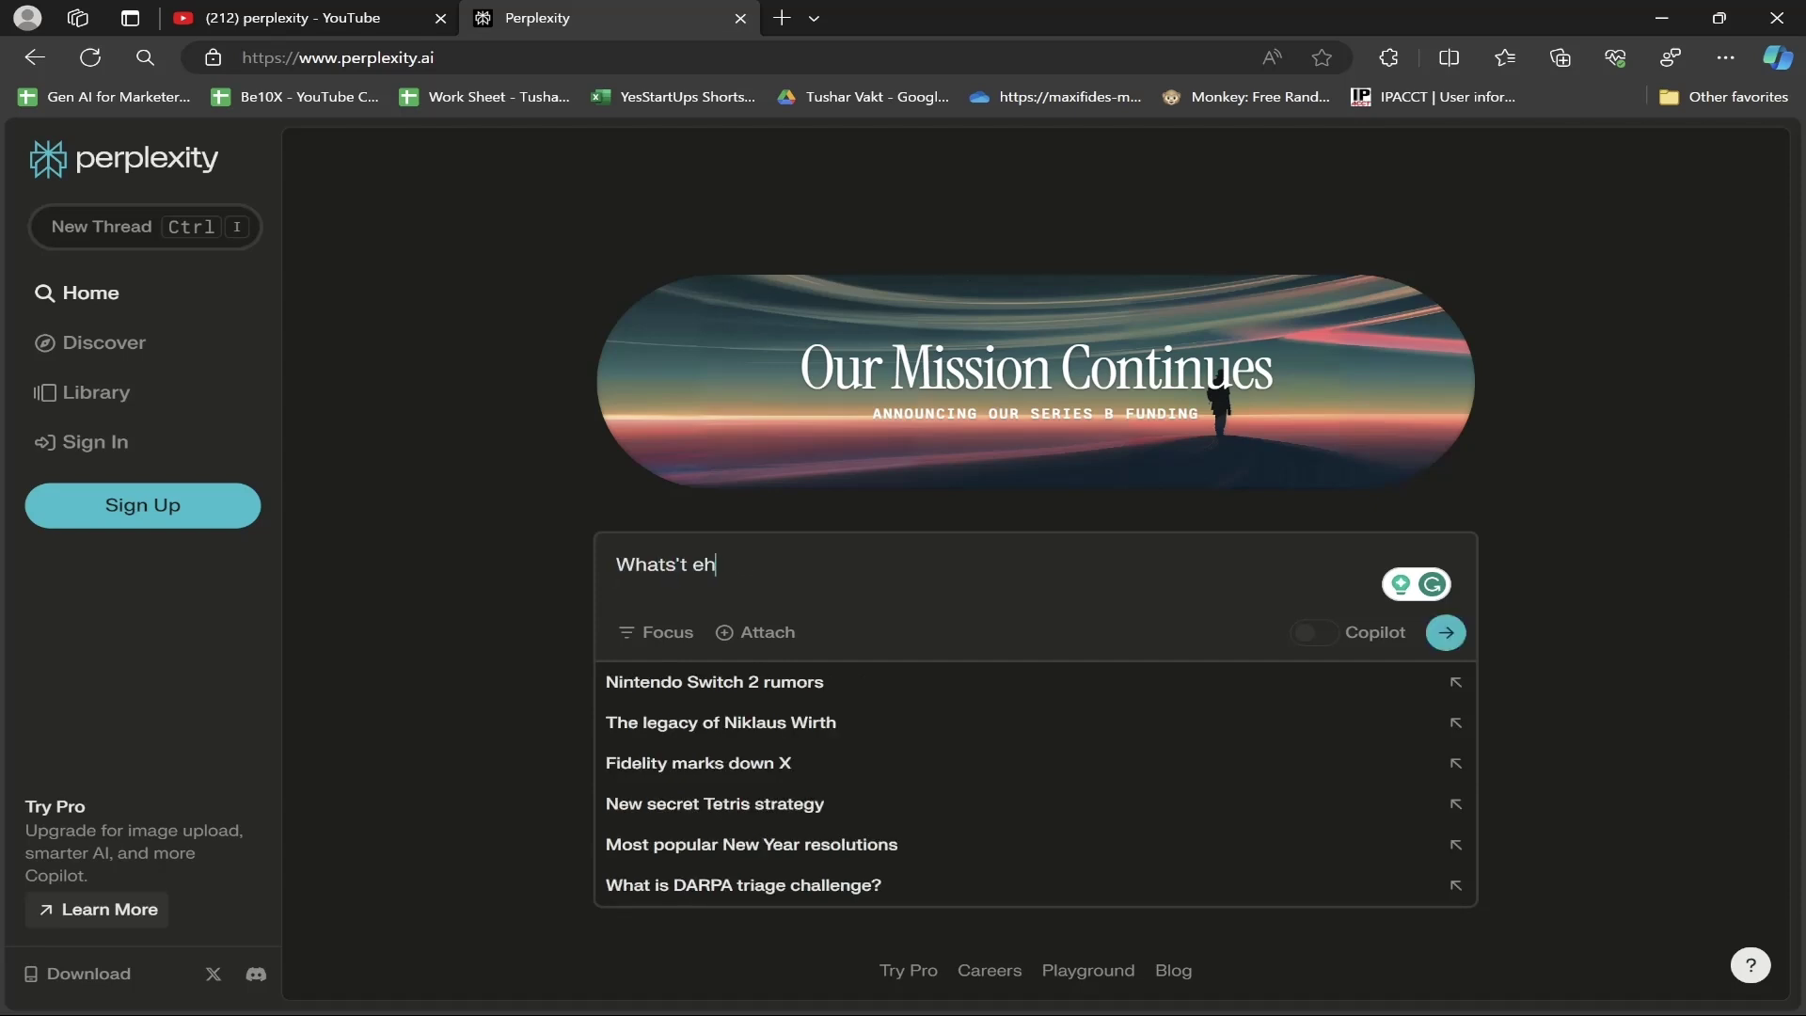
{"action": "type", "text": "e current price of the "}
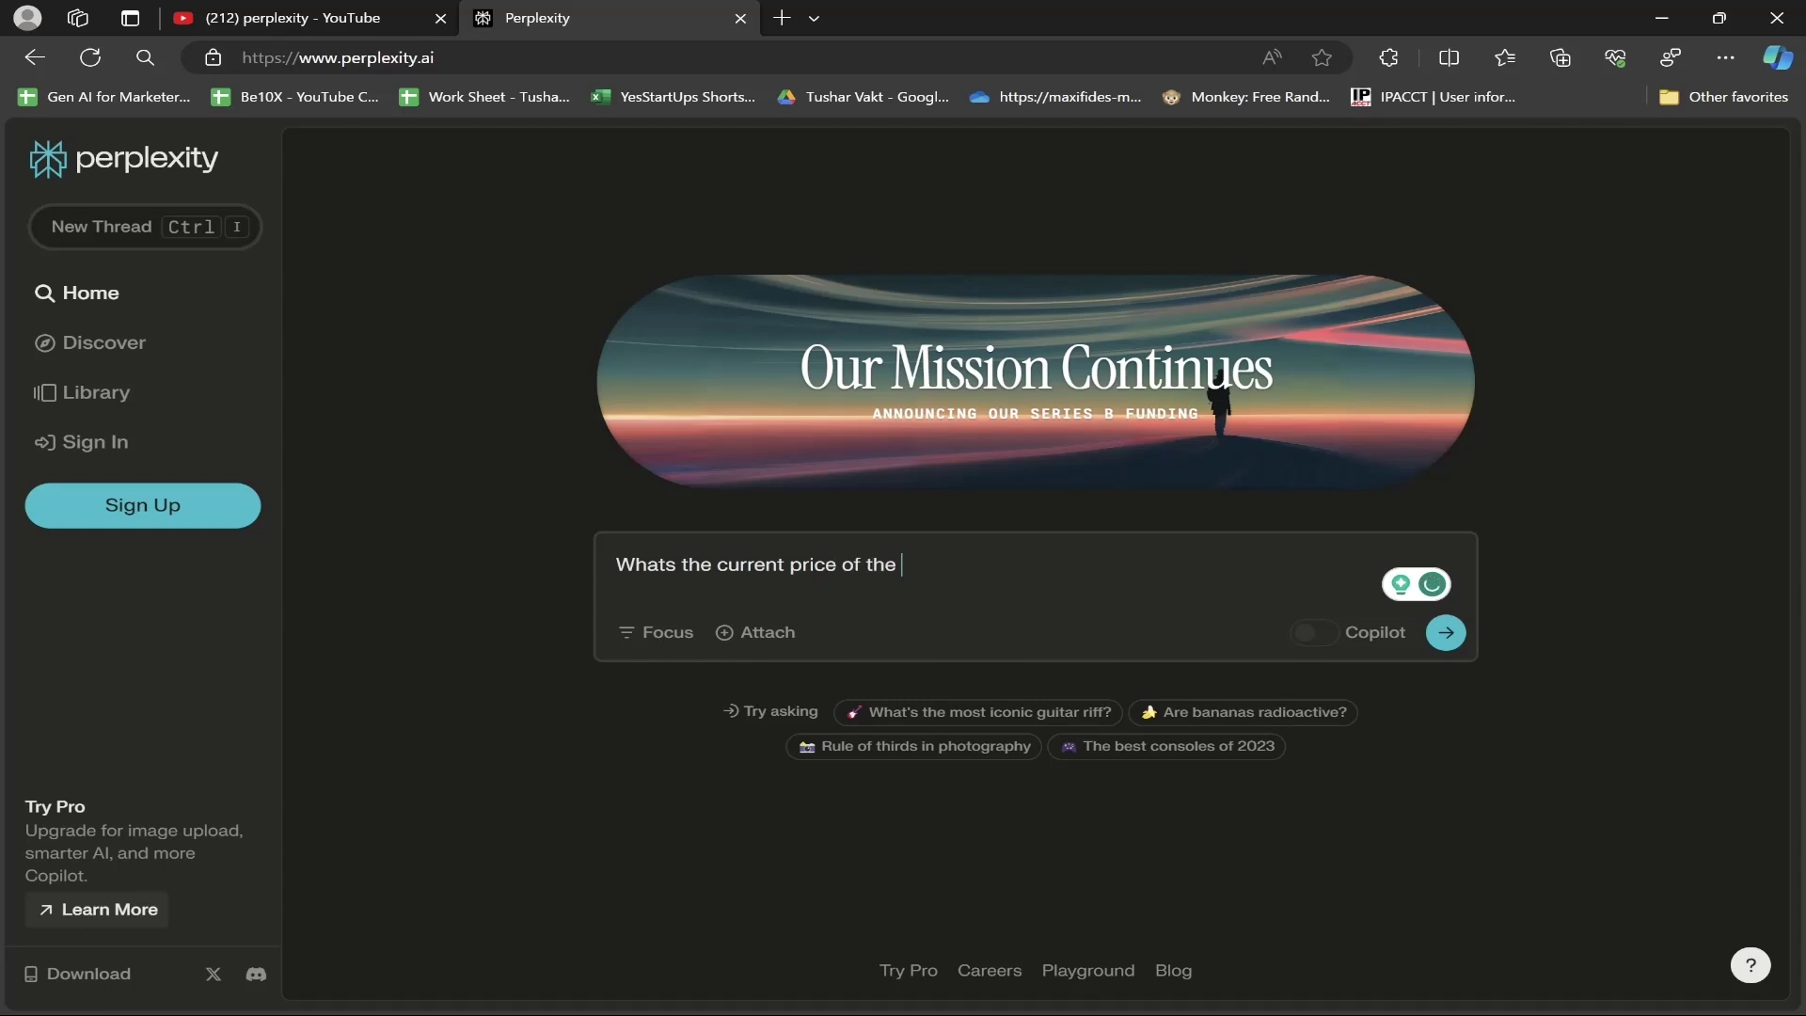
{"action": "type", "text": "gold in India"}
{"action": "key", "text": "Return"}
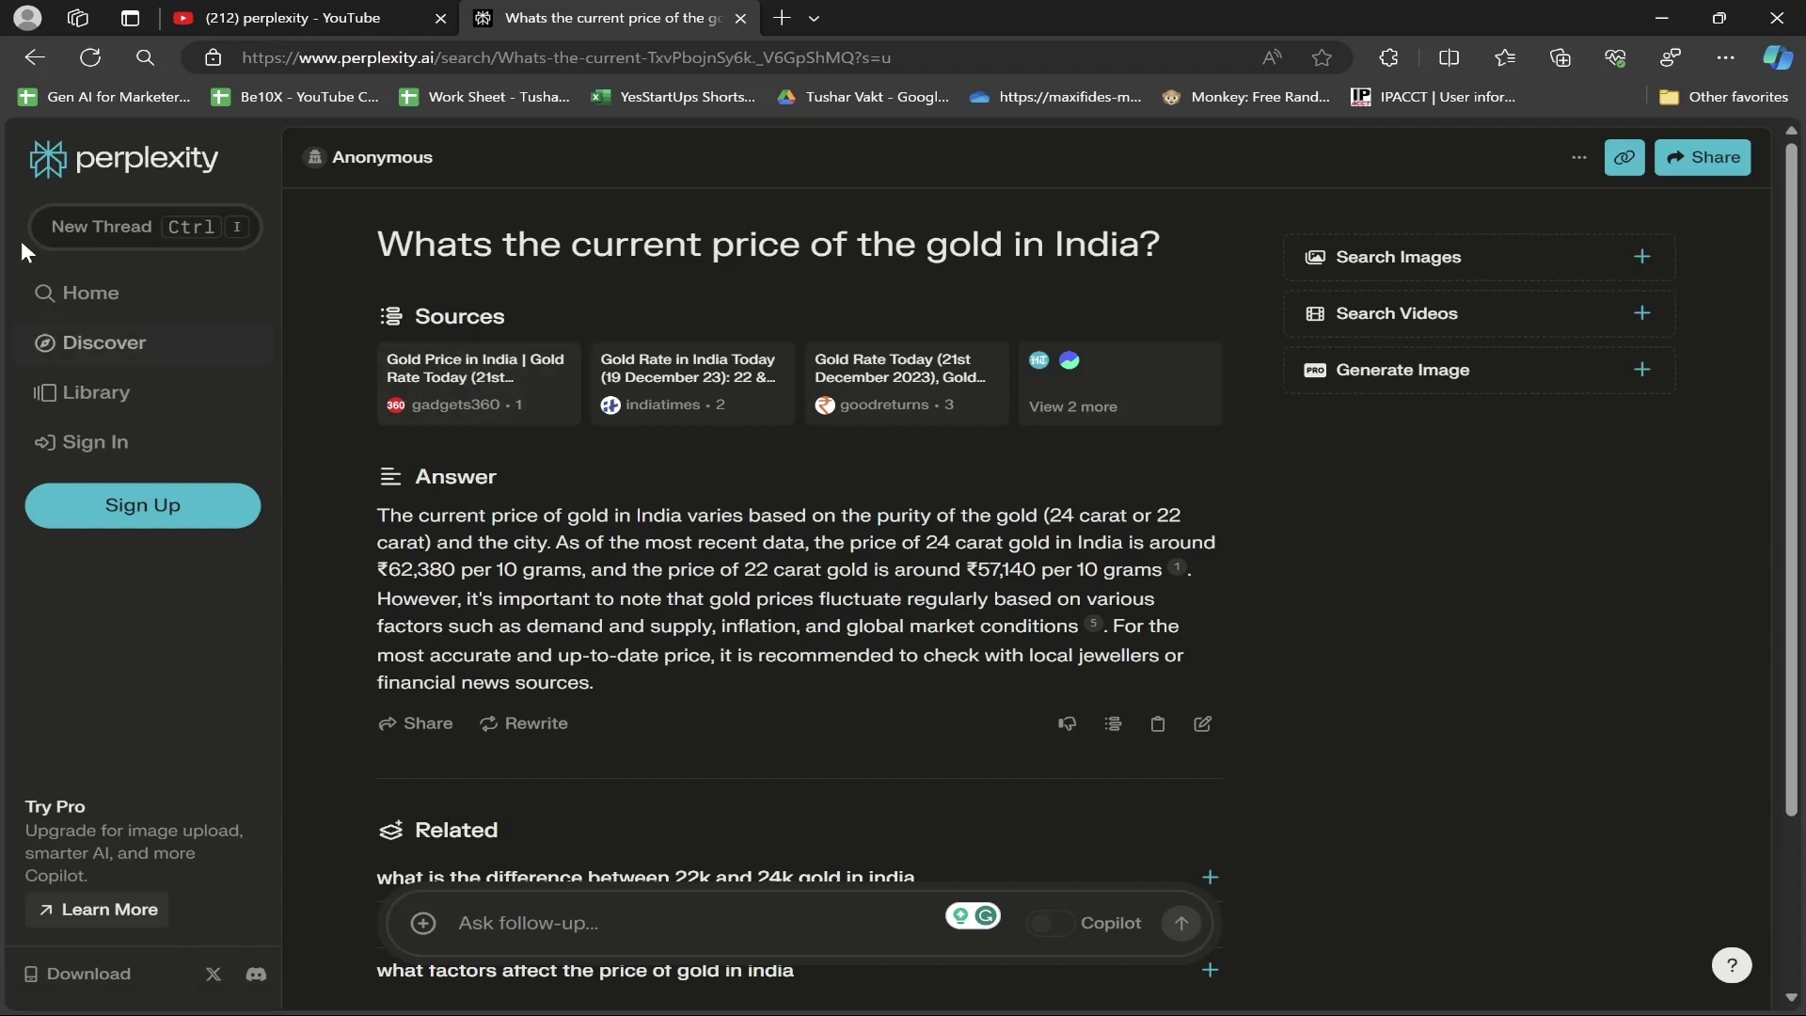
{"action": "left_click", "coordinate": [95, 230]}
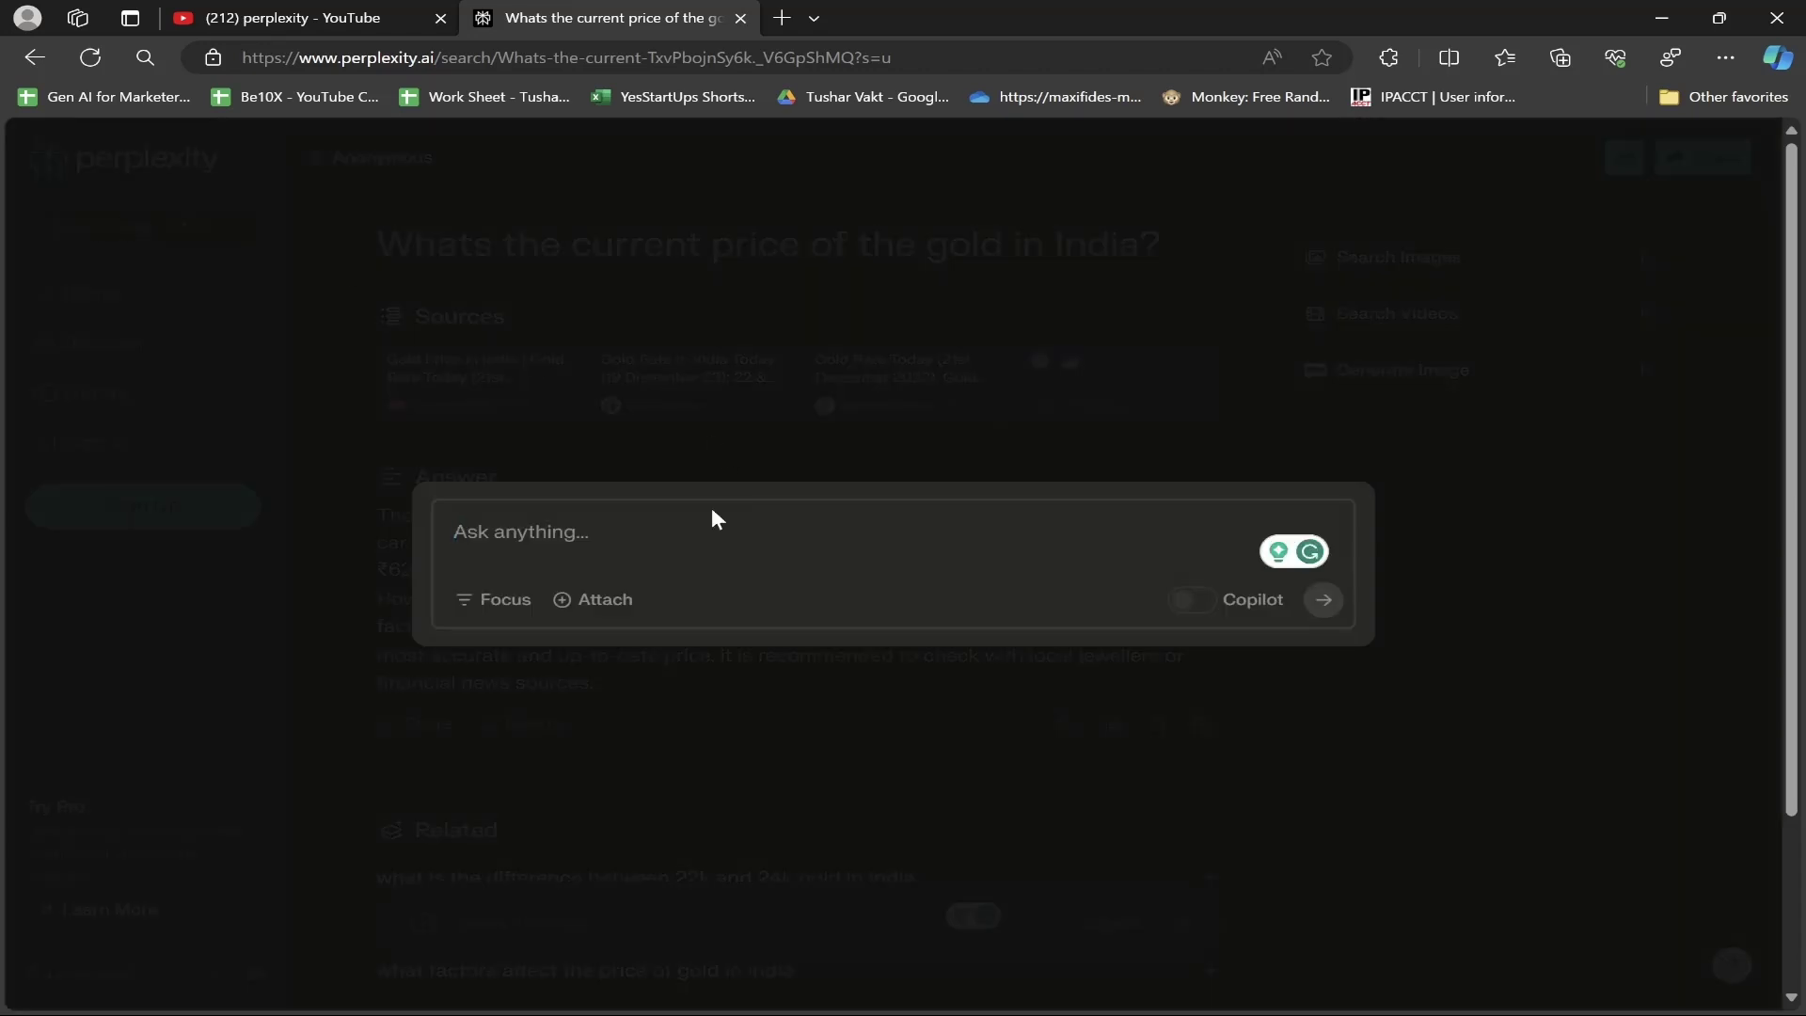
{"action": "type", "text": "Wha"}
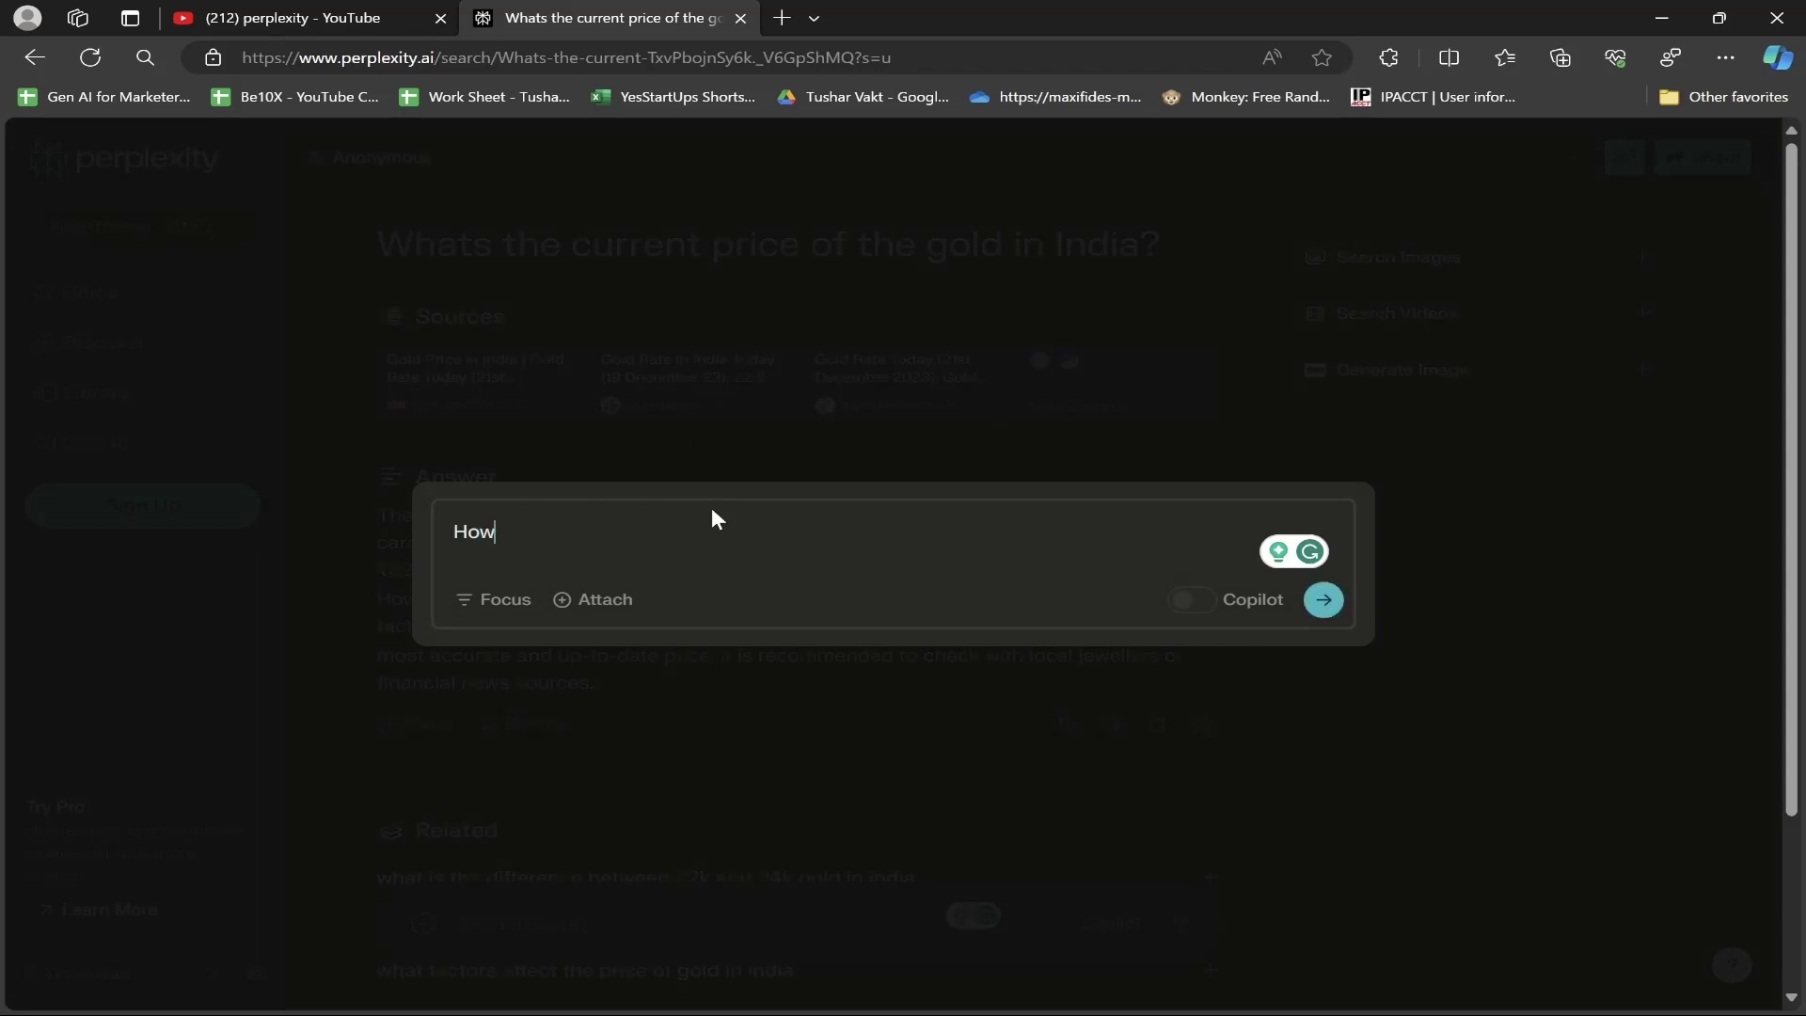
{"action": "type", "text": "t exactly happened betw"}
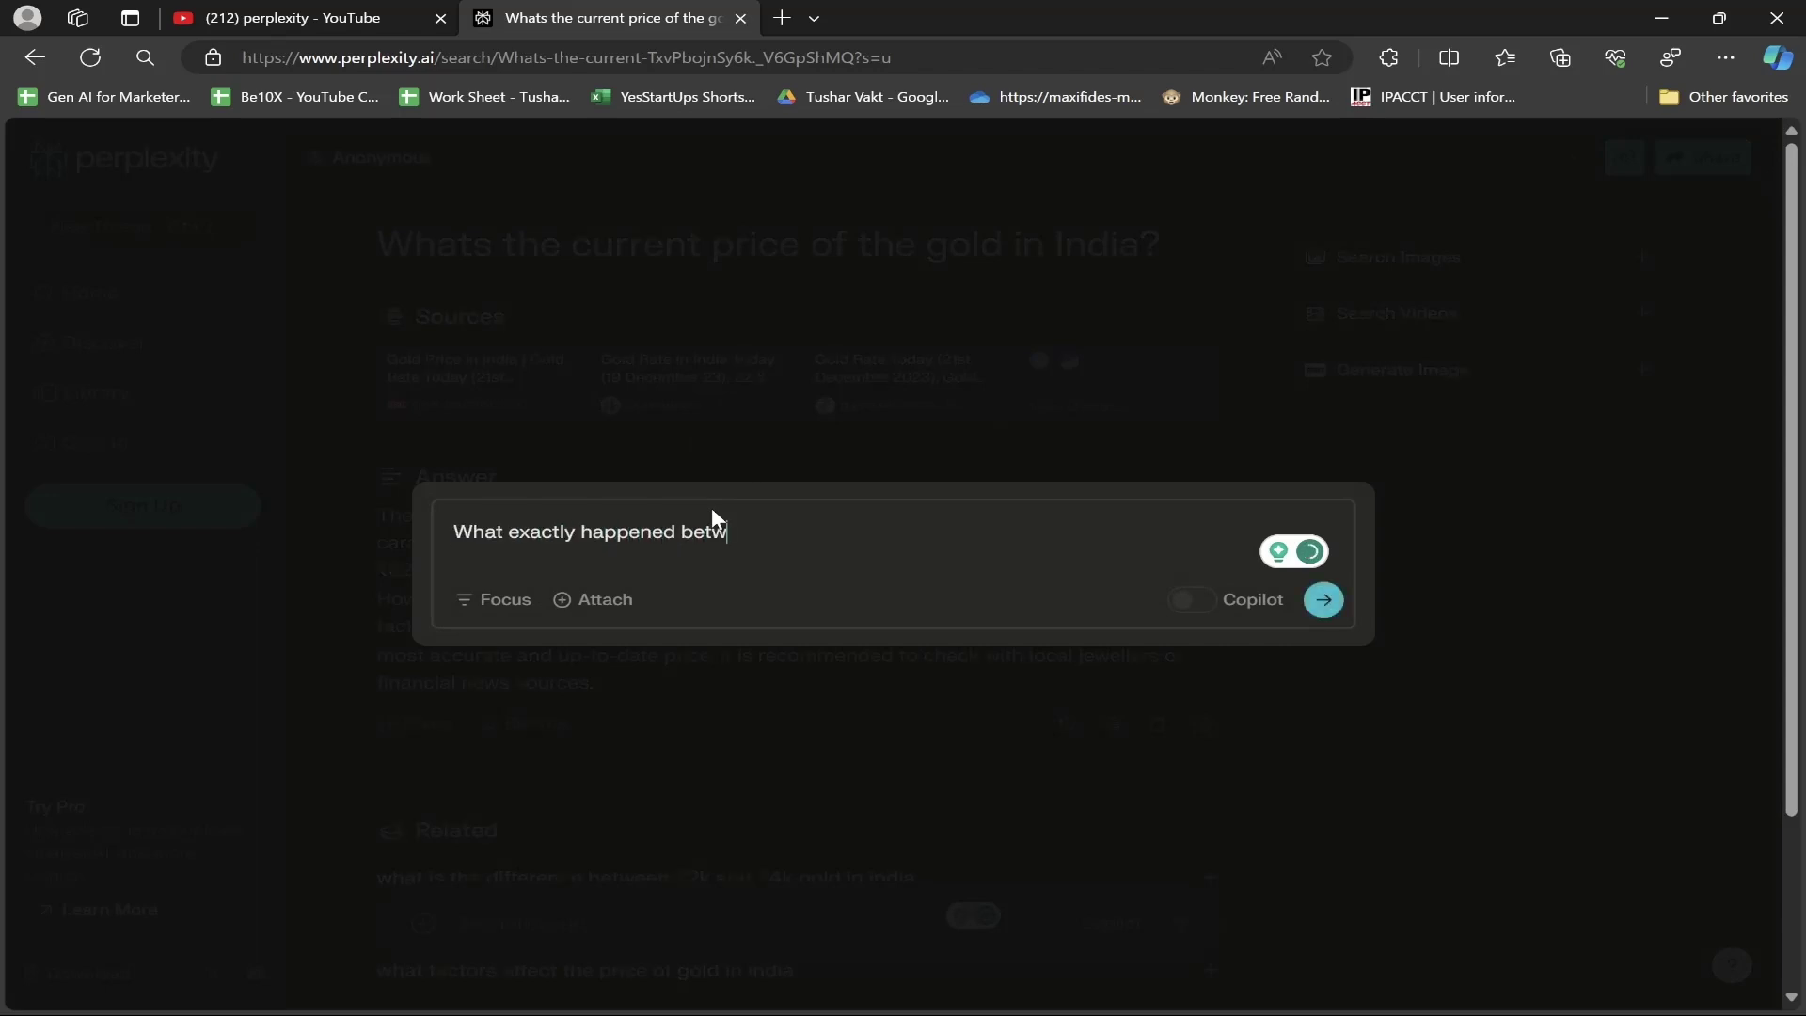
{"action": "type", "text": "een Ukraine And Russia i"}
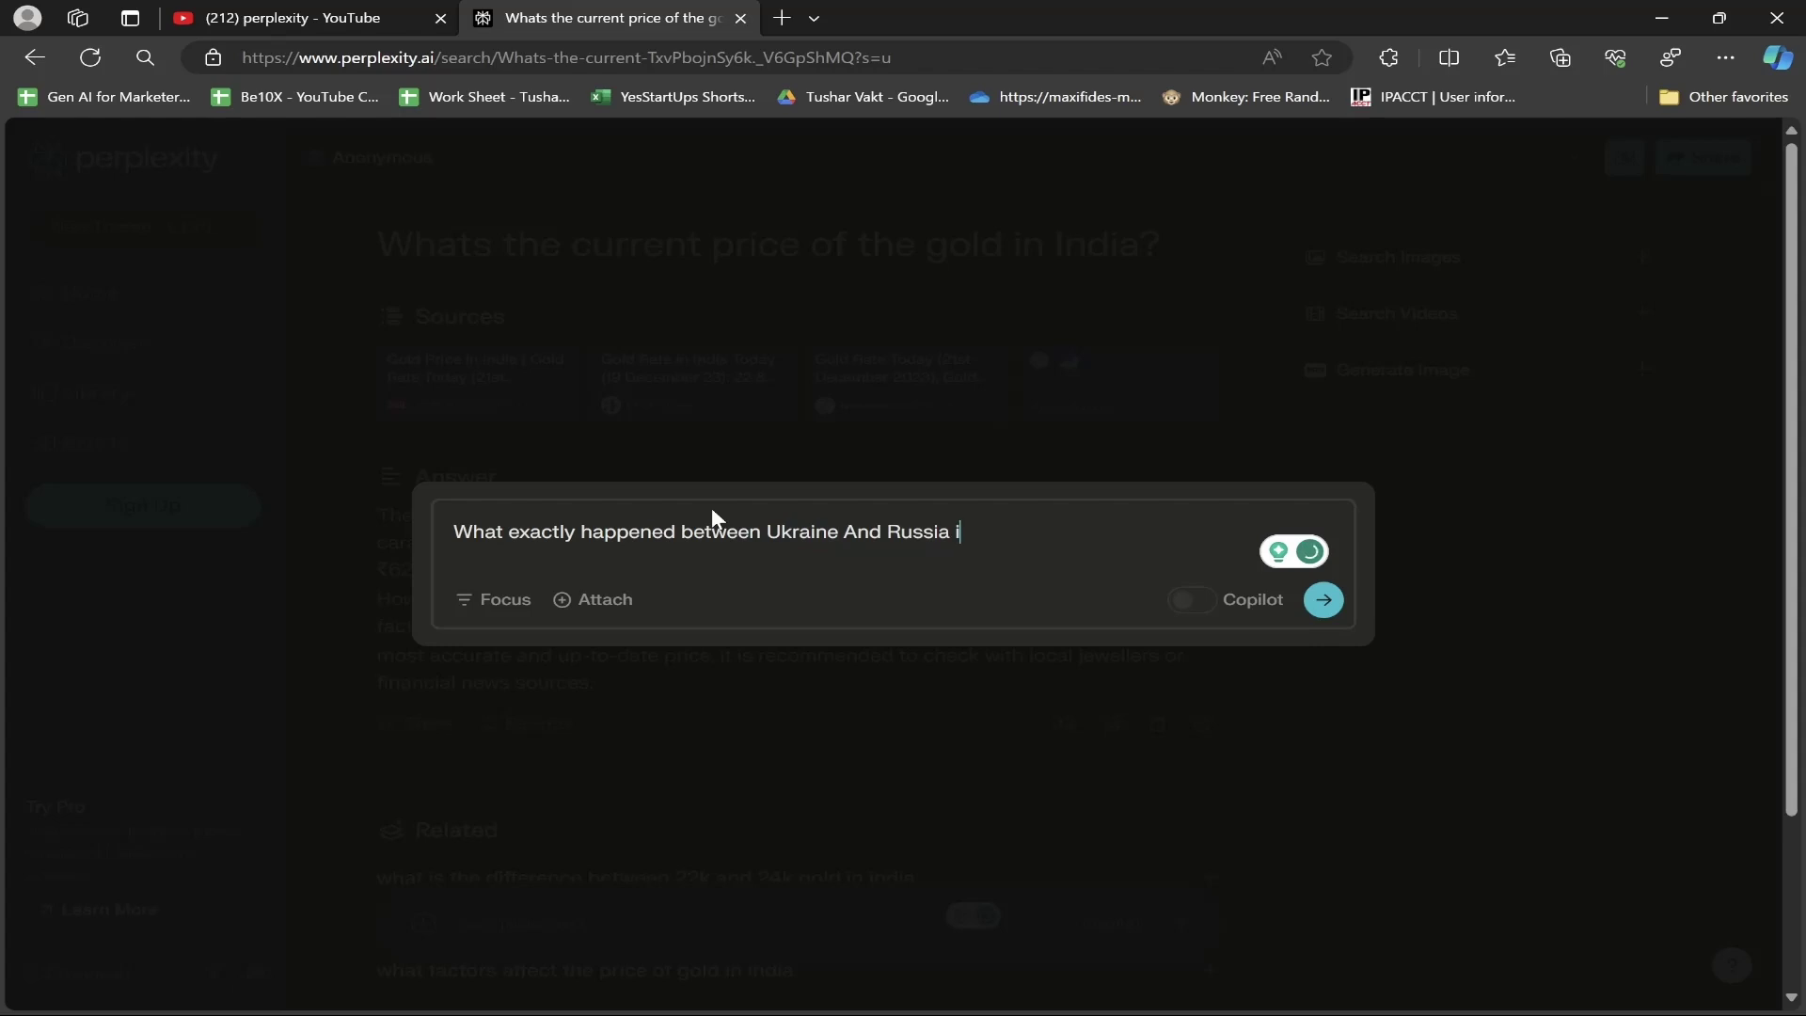
{"action": "type", "text": "that made them to lead"}
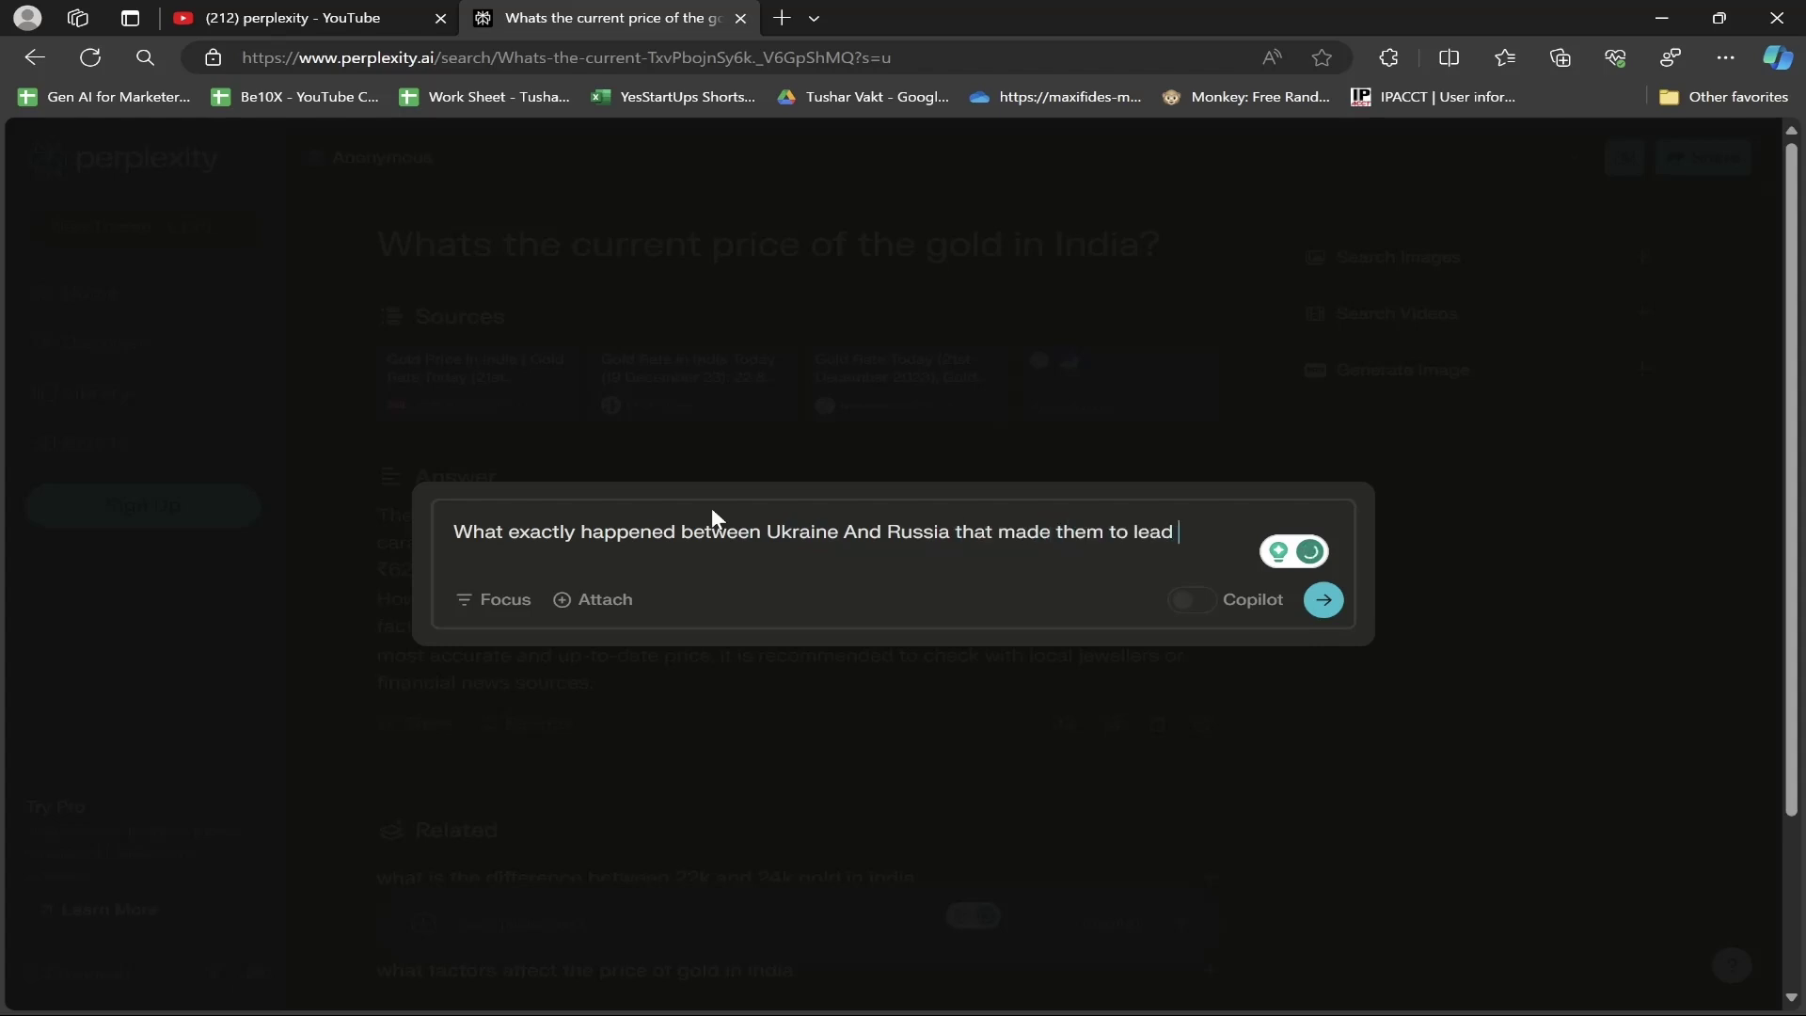
{"action": "type", "text": "a war?"}
- Submit a multi-line prompt asking for a six-minute Ukraine–Russia war video script with source links
{"action": "key", "text": "shift+Return"}
{"action": "key", "text": "shift+Return"}
{"action": "type", "text": "I want you to"}
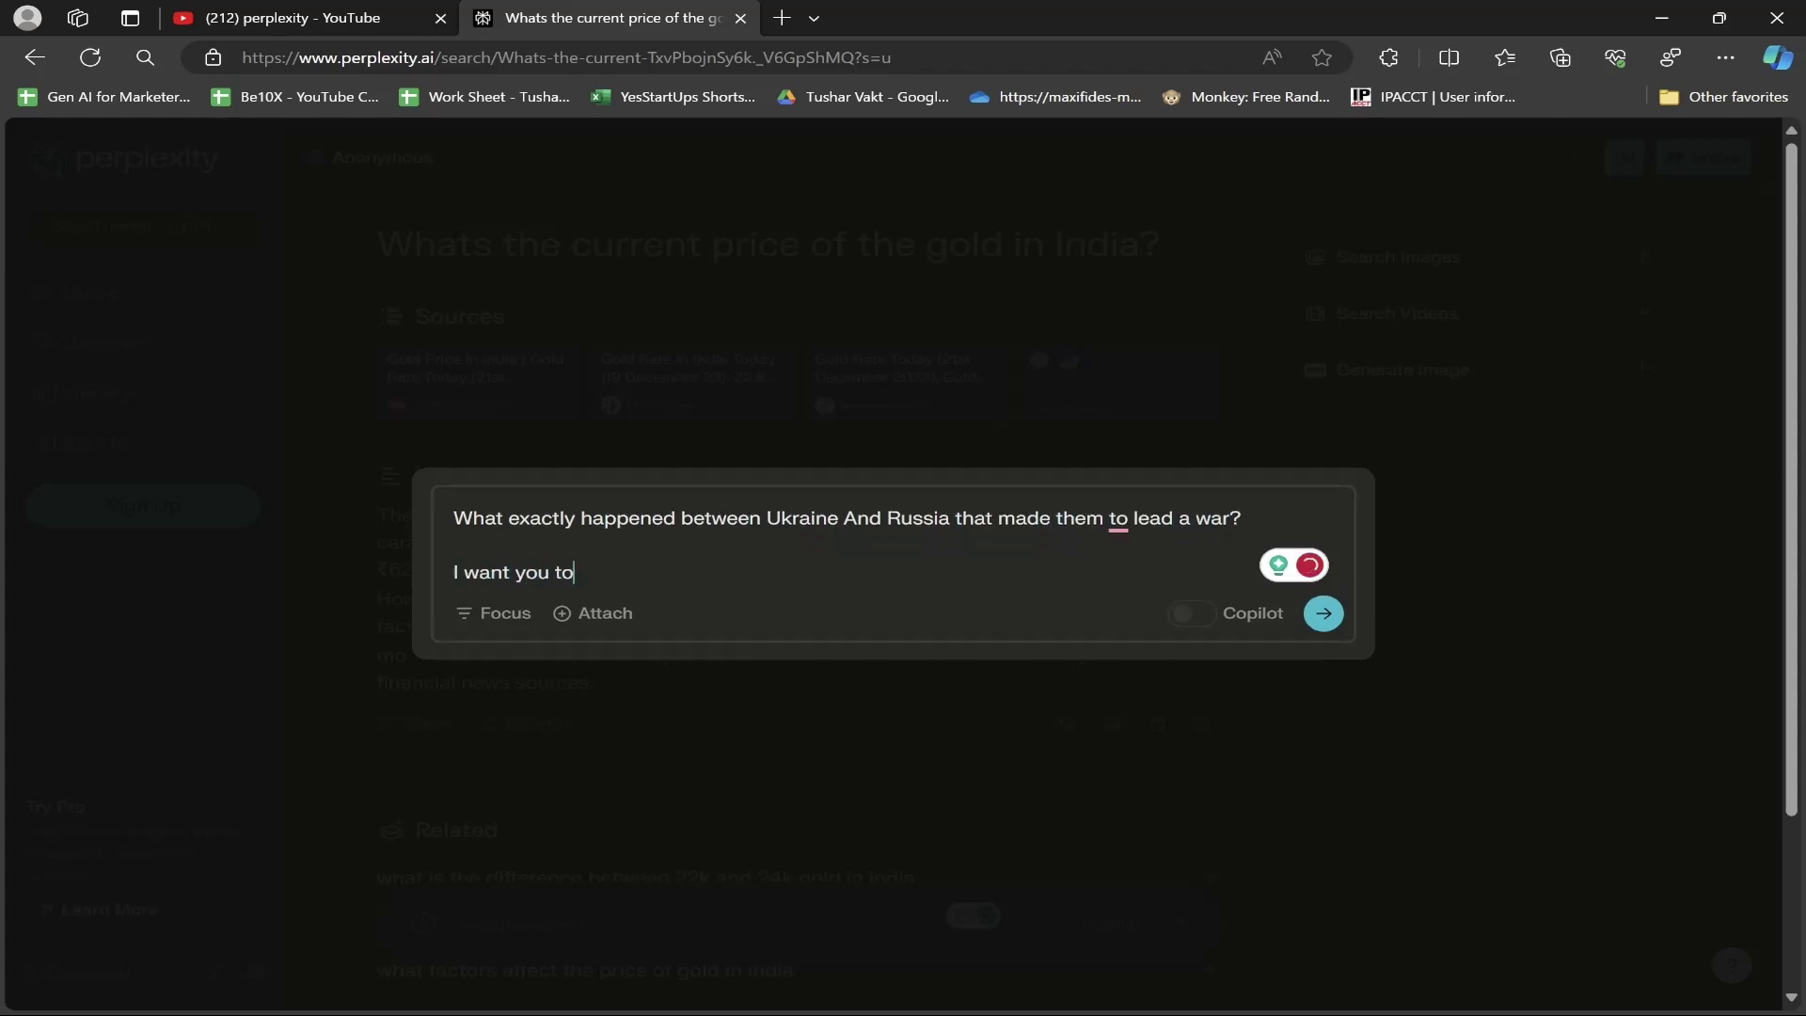
{"action": "type", "text": " give me the result as s"}
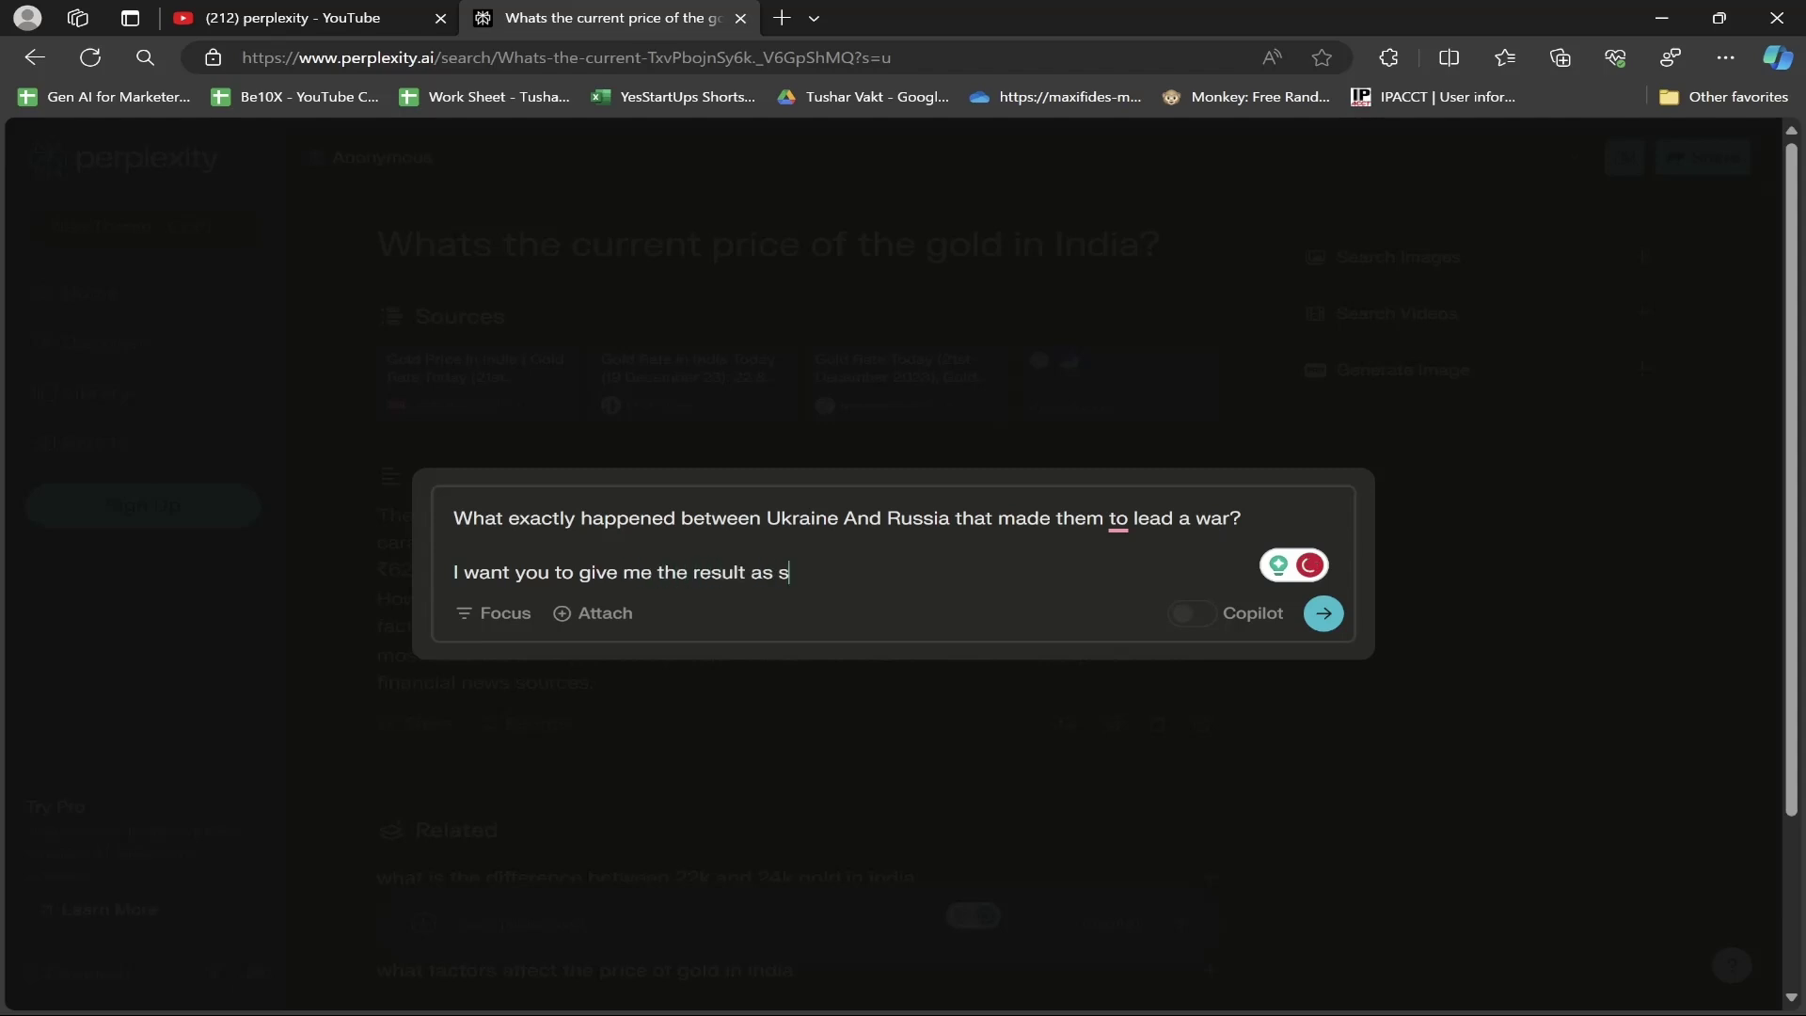
{"action": "type", "text": " a script for a 6 minute"}
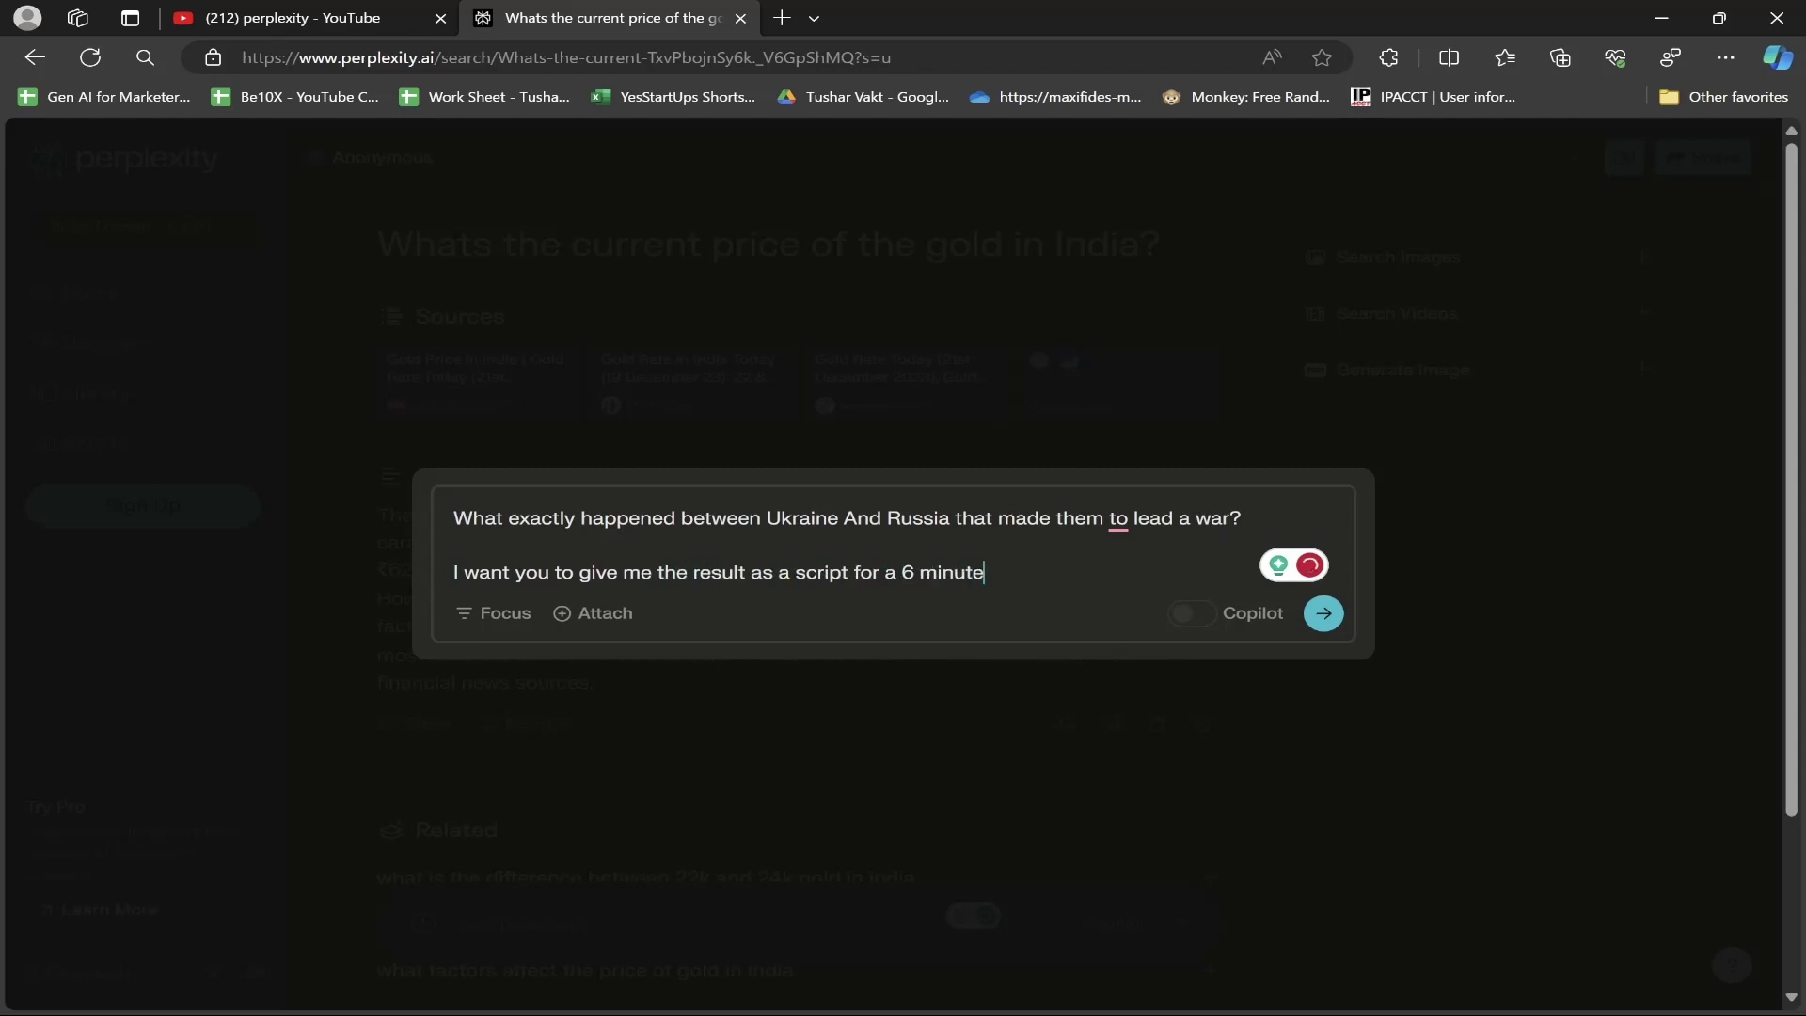
{"action": "type", "text": " long video."}
{"action": "key", "text": "shift+Return"}
{"action": "key", "text": "shift+Return"}
{"action": "type", "text": "Aps"}
{"action": "type", "text": "o, p"}
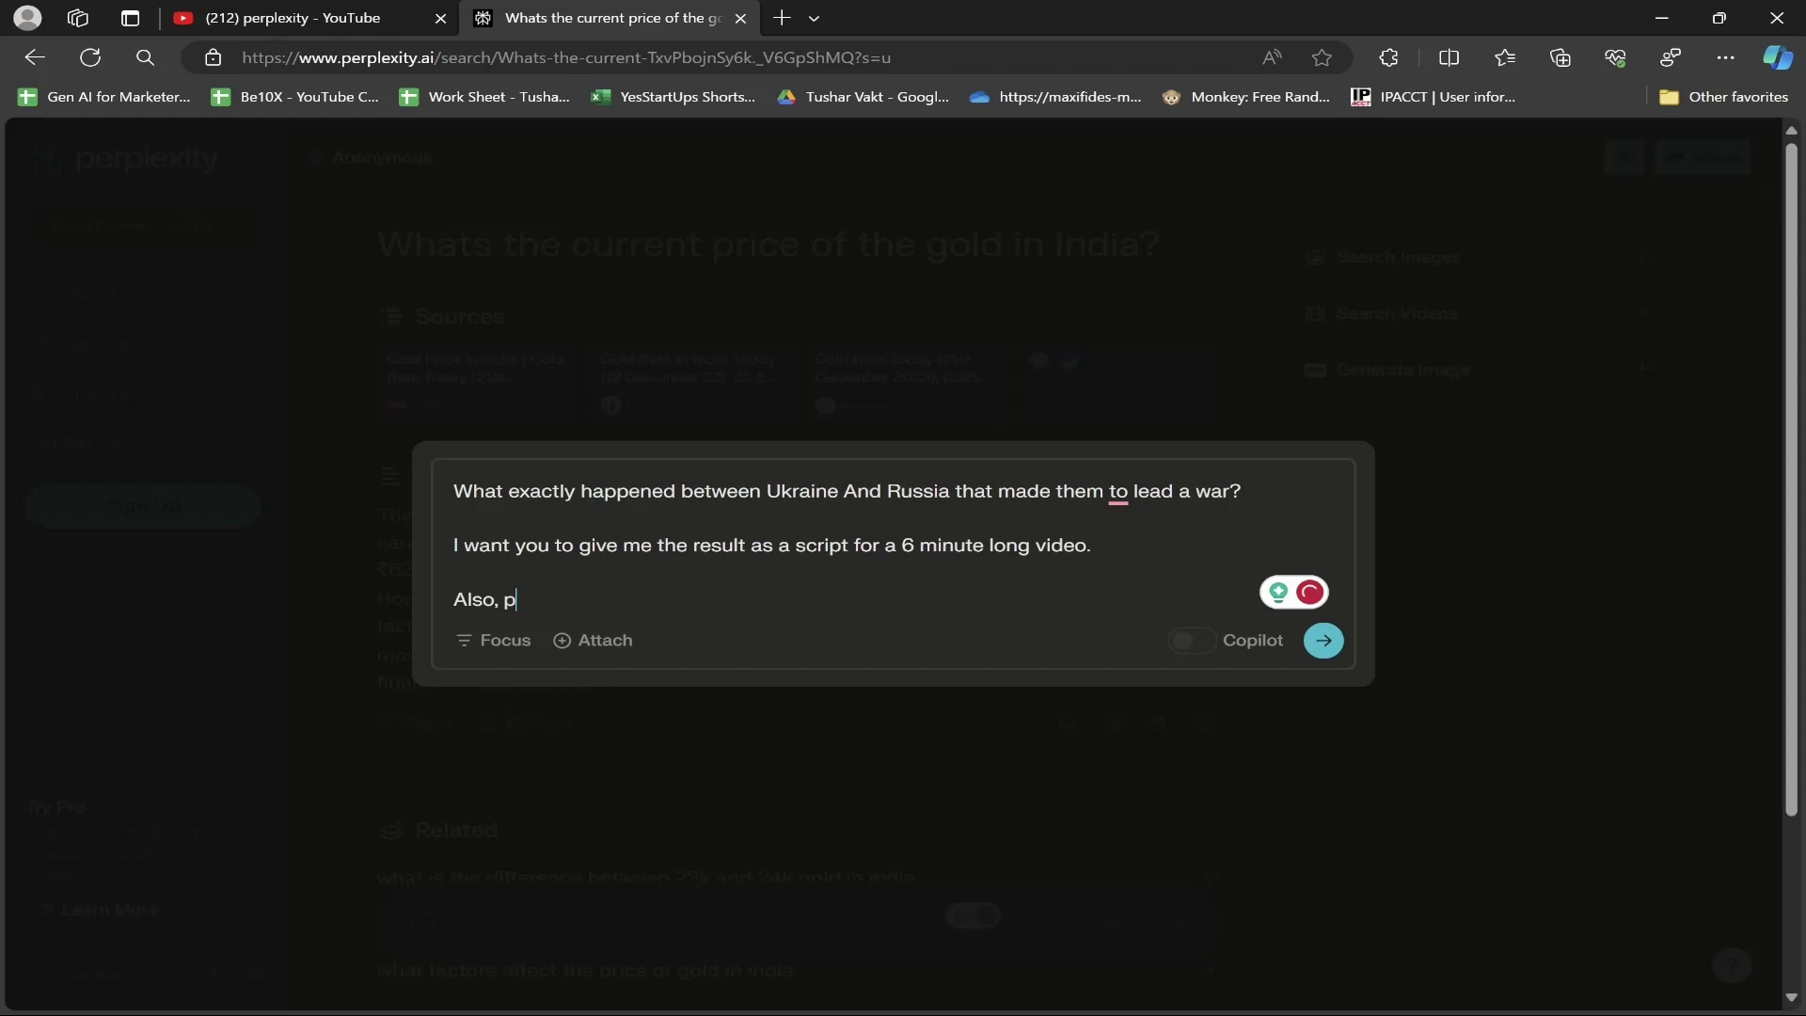
{"action": "type", "text": "lease give me the source file"}
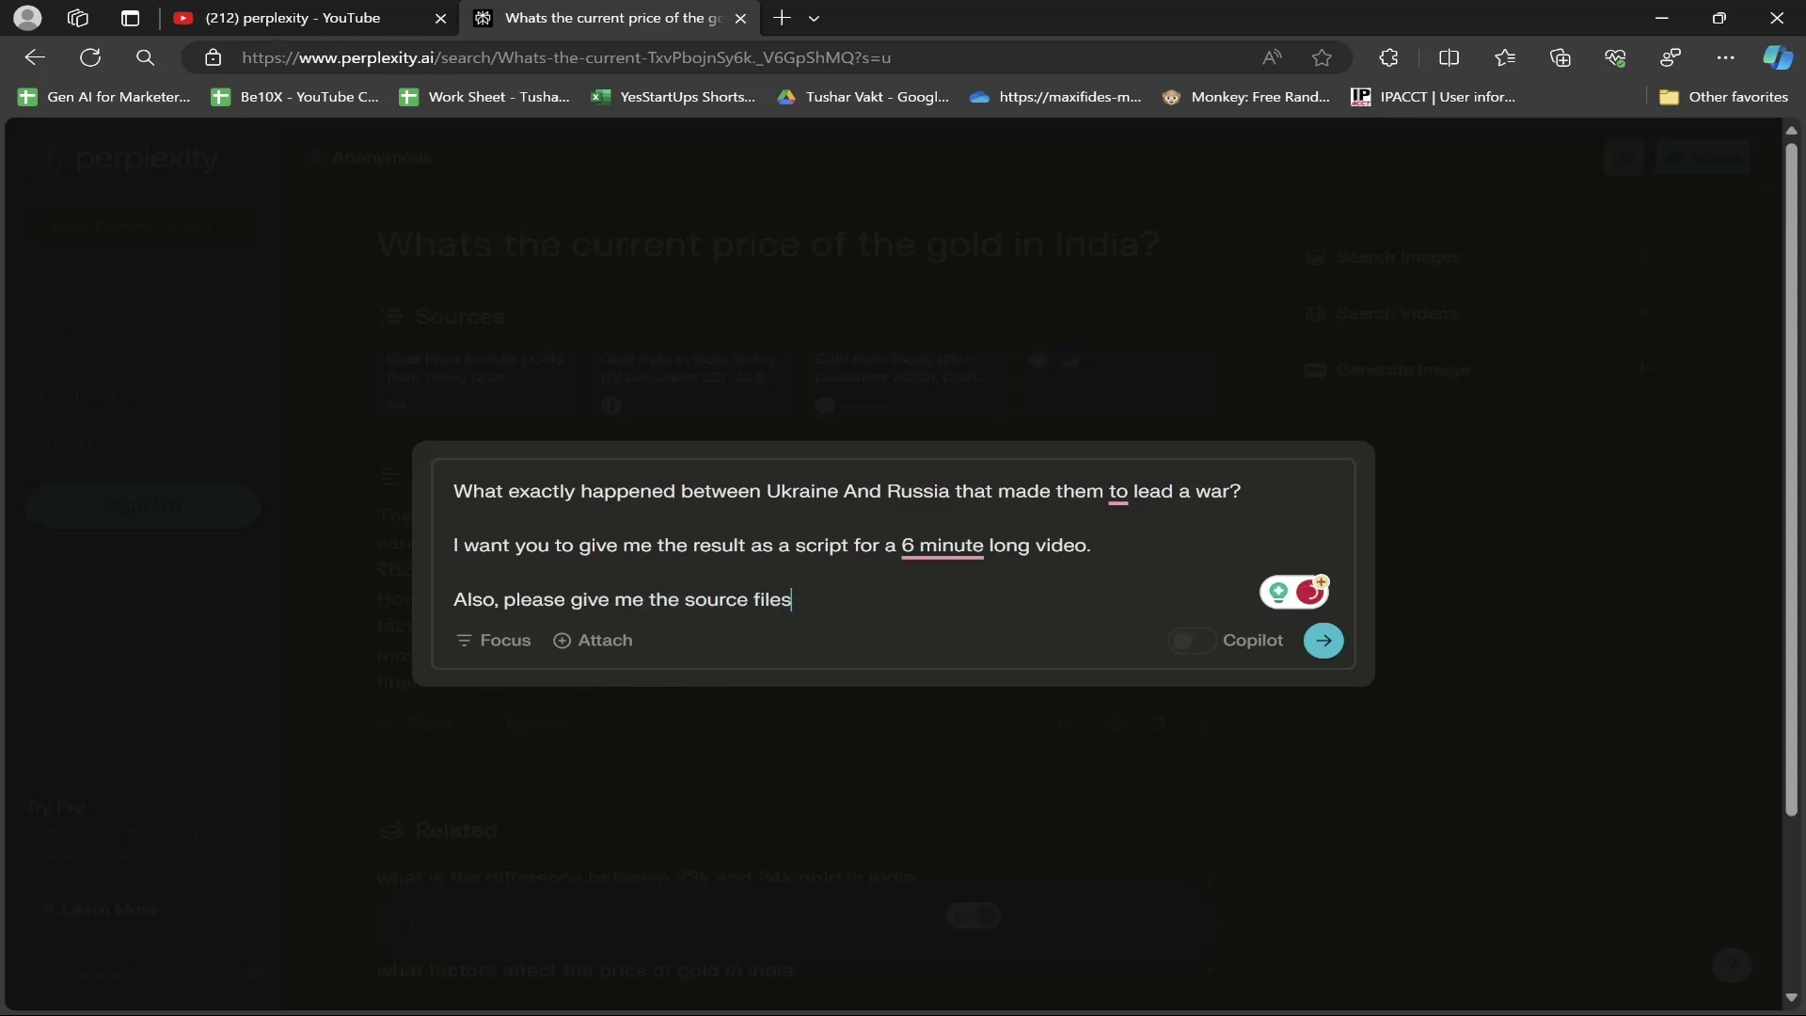
{"action": "type", "text": " links. THanks! :)"}
{"action": "key", "text": "Return"}
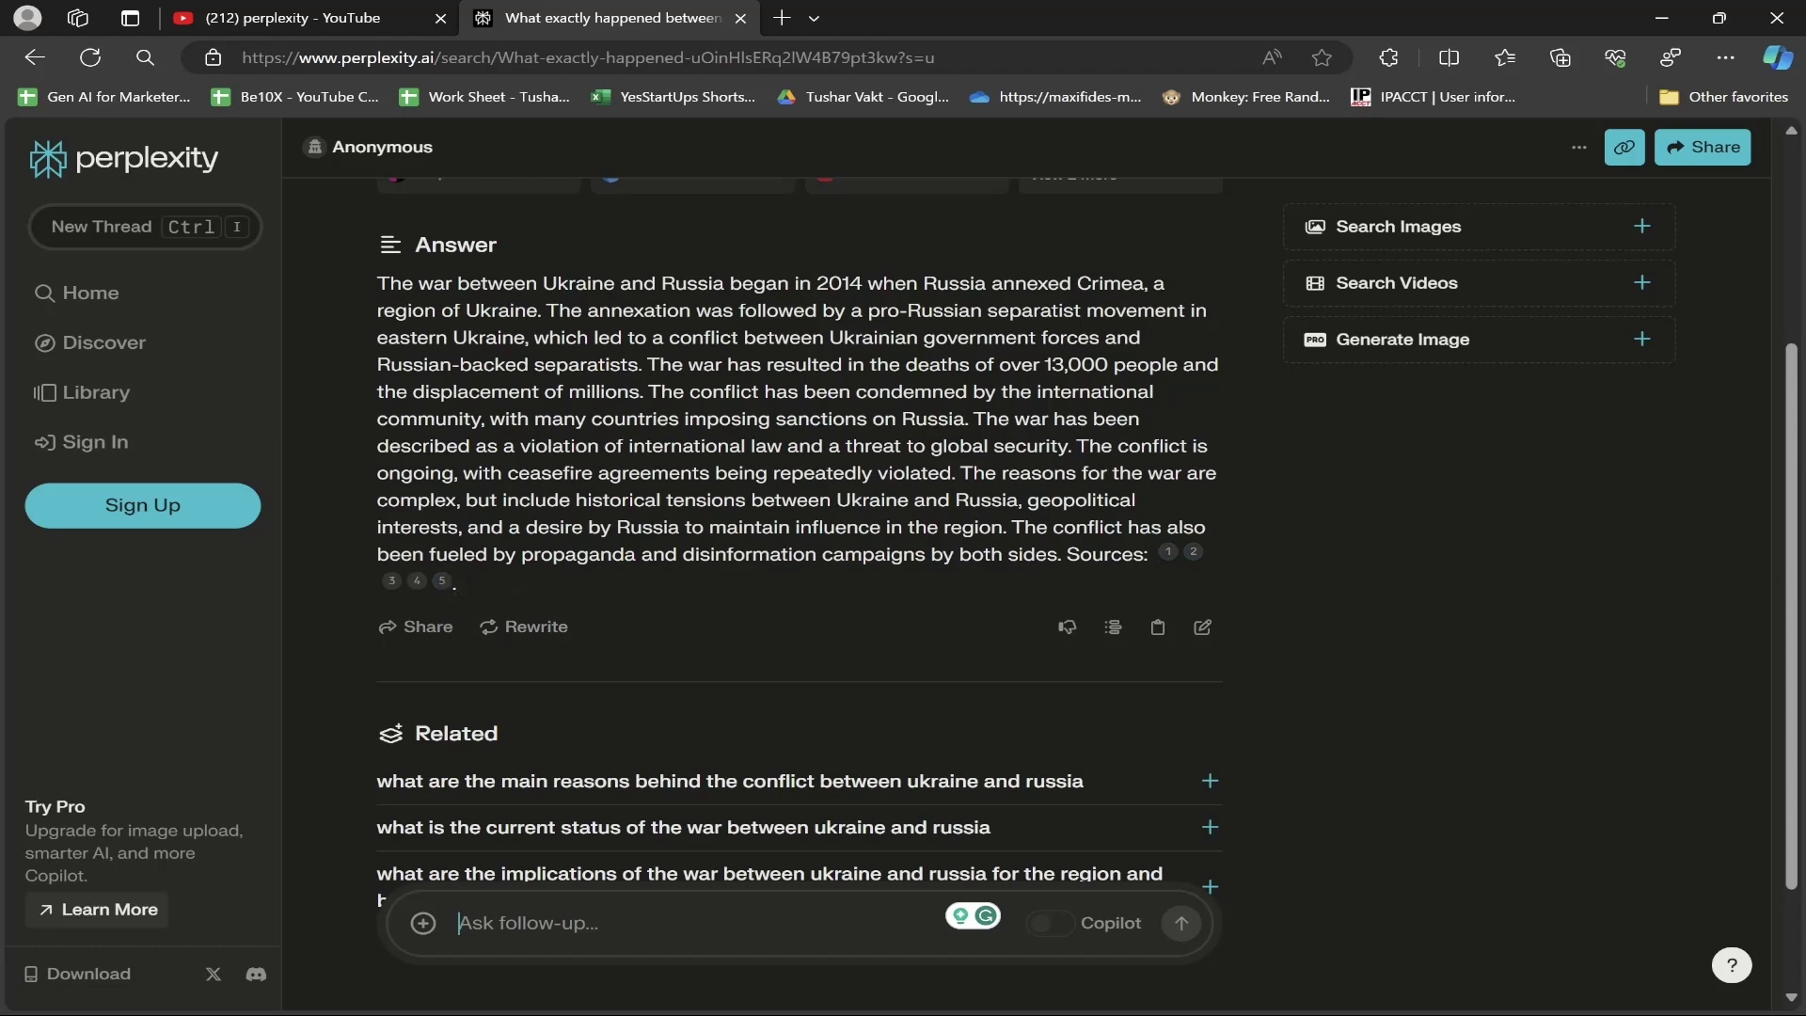
{"action": "scroll", "coordinate": [537, 628], "scroll_direction": "up", "scroll_amount": 2}
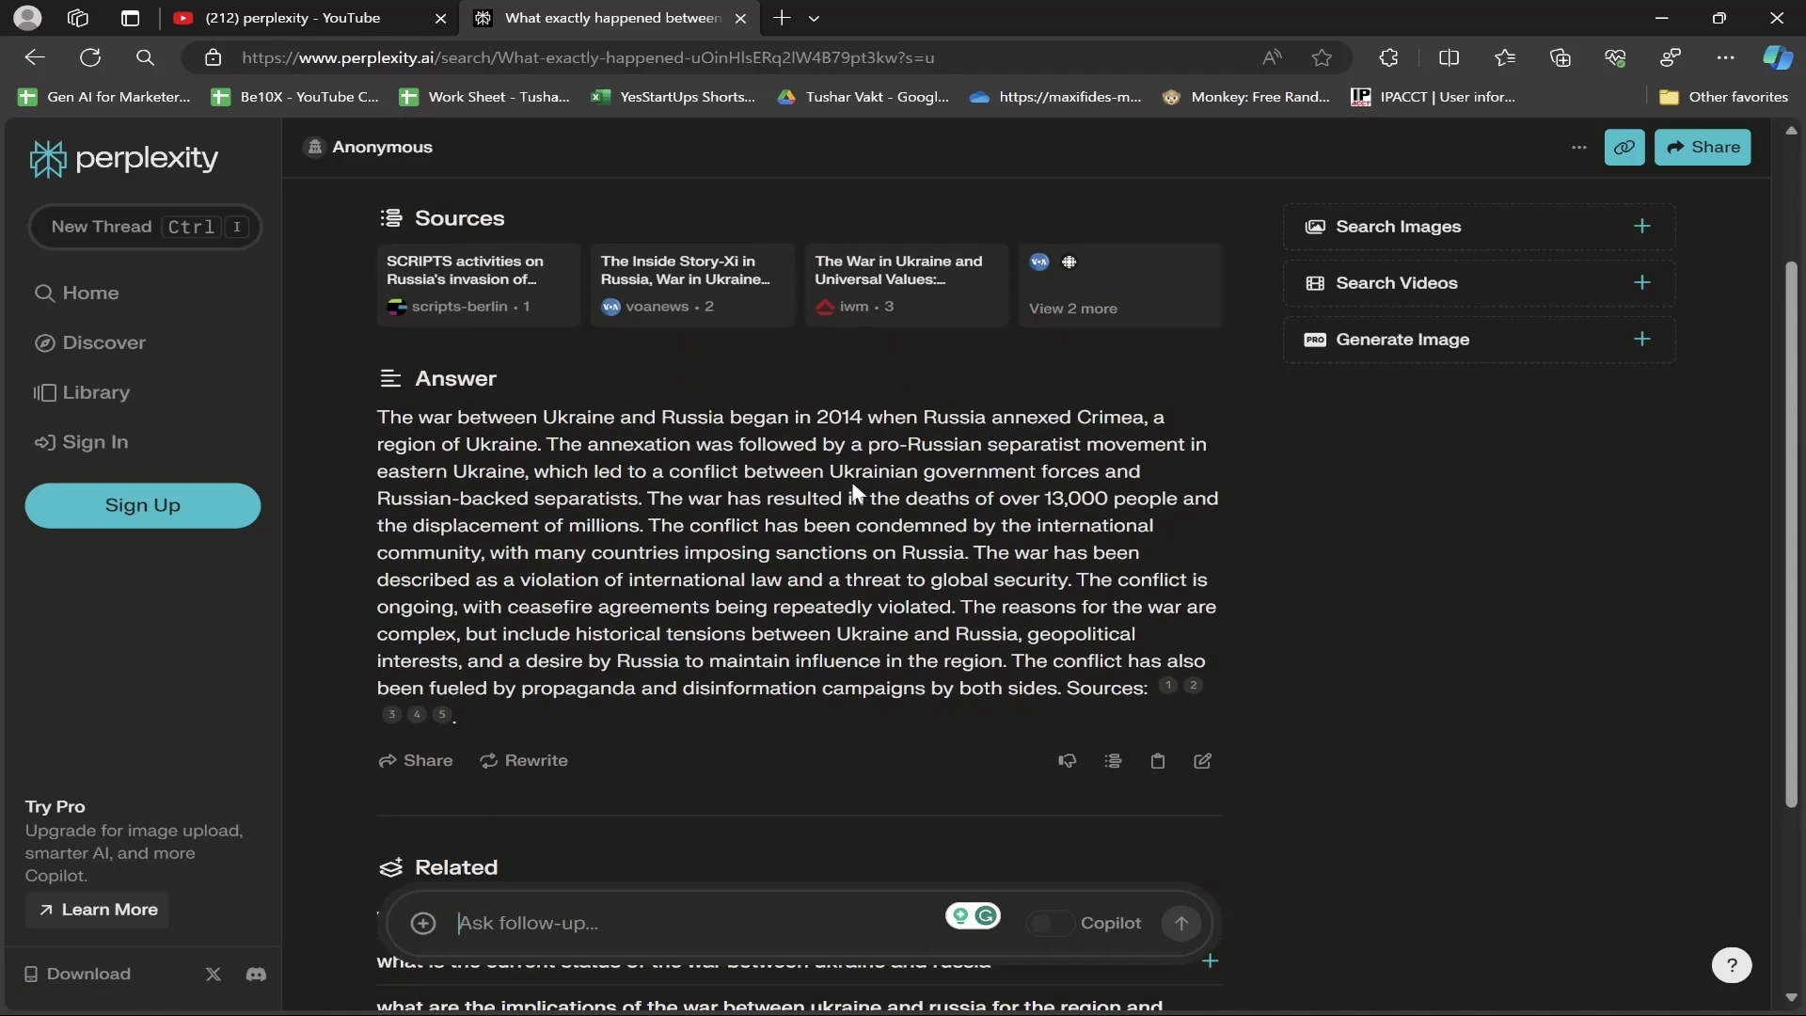
{"action": "scroll", "coordinate": [916, 538], "scroll_direction": "up", "scroll_amount": 2}
{"action": "scroll", "coordinate": [1124, 651], "scroll_direction": "up", "scroll_amount": 1}
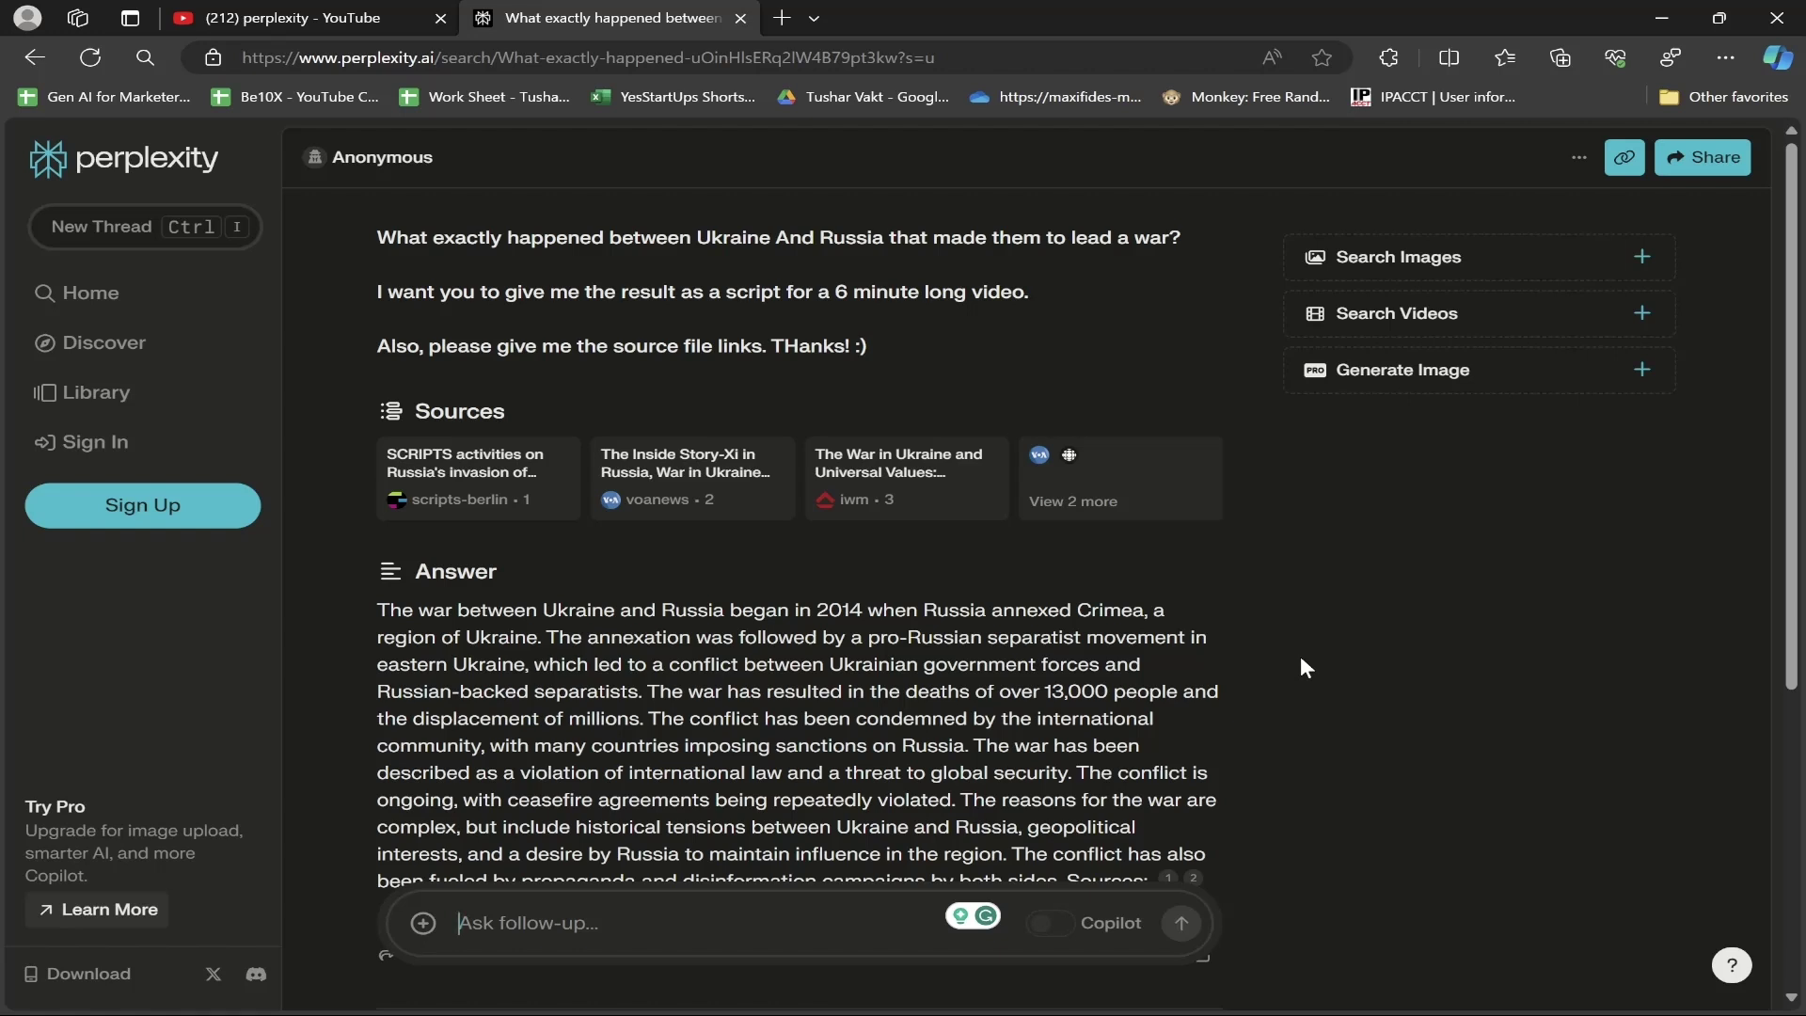
- Open all five cited source articles in background tabs
{"action": "middle_click", "coordinate": [487, 473]}
{"action": "middle_click", "coordinate": [706, 465]}
{"action": "middle_click", "coordinate": [895, 466]}
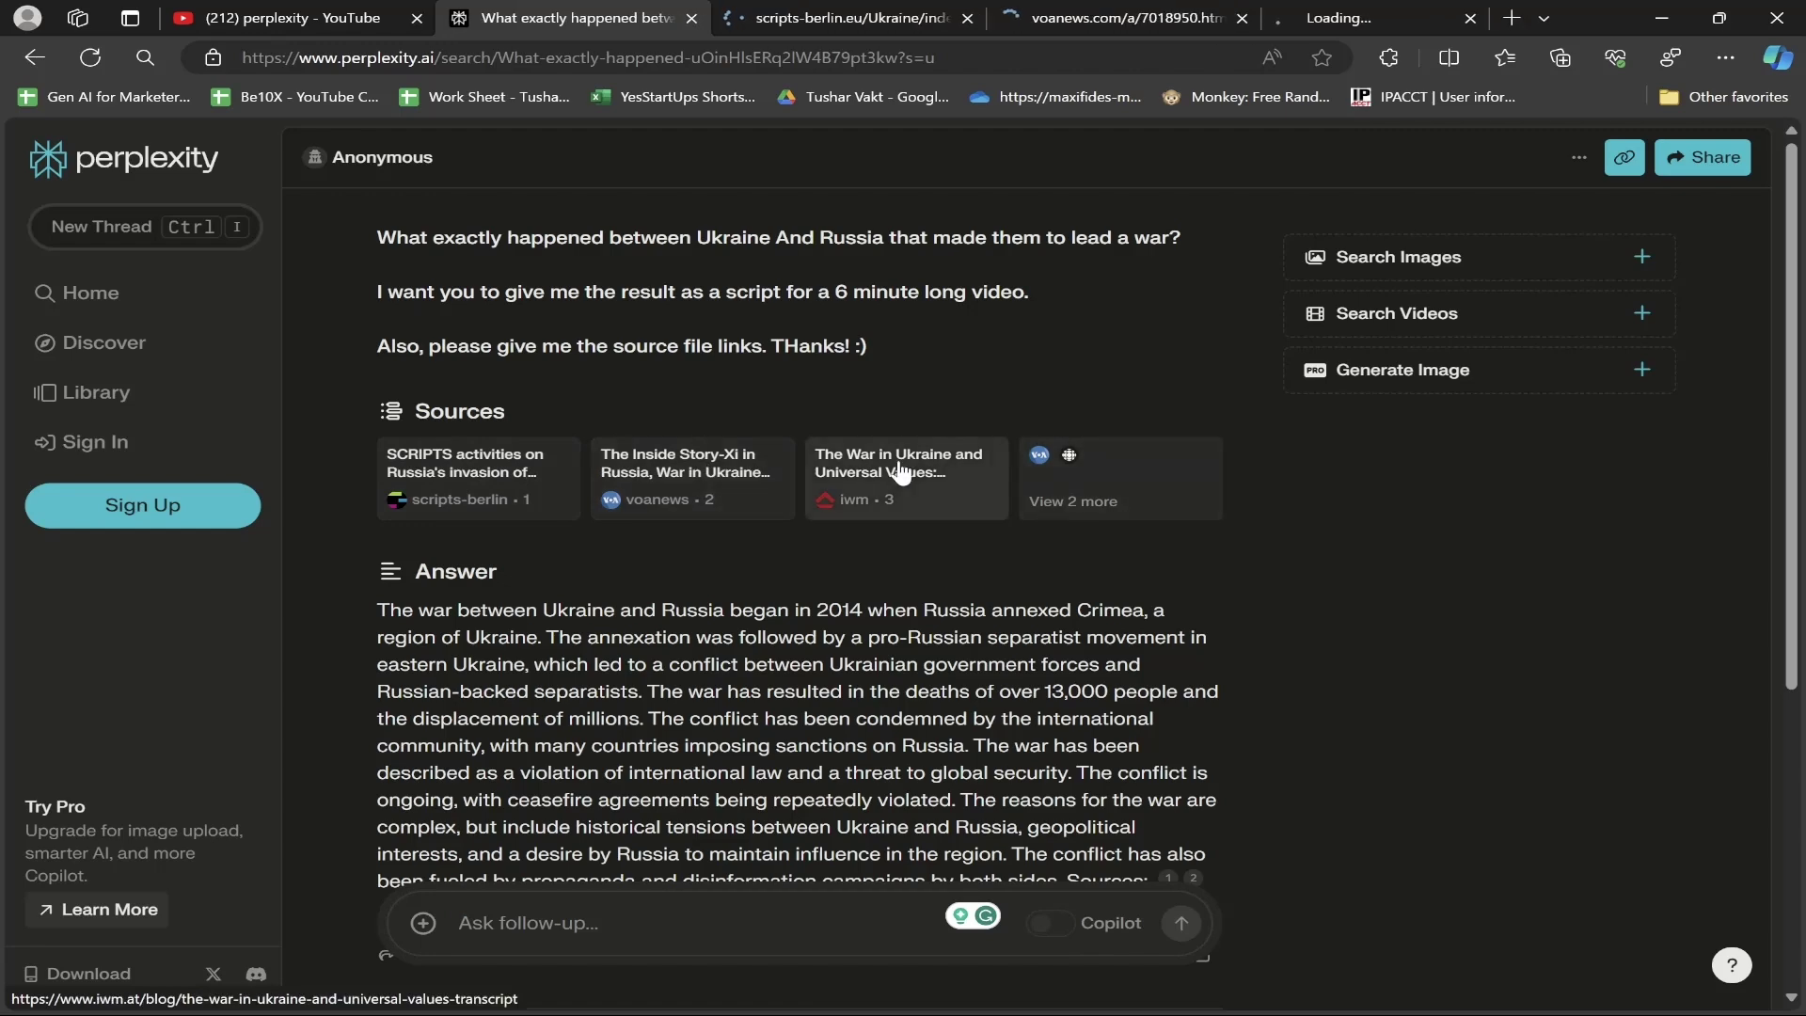
{"action": "left_click", "coordinate": [1103, 486]}
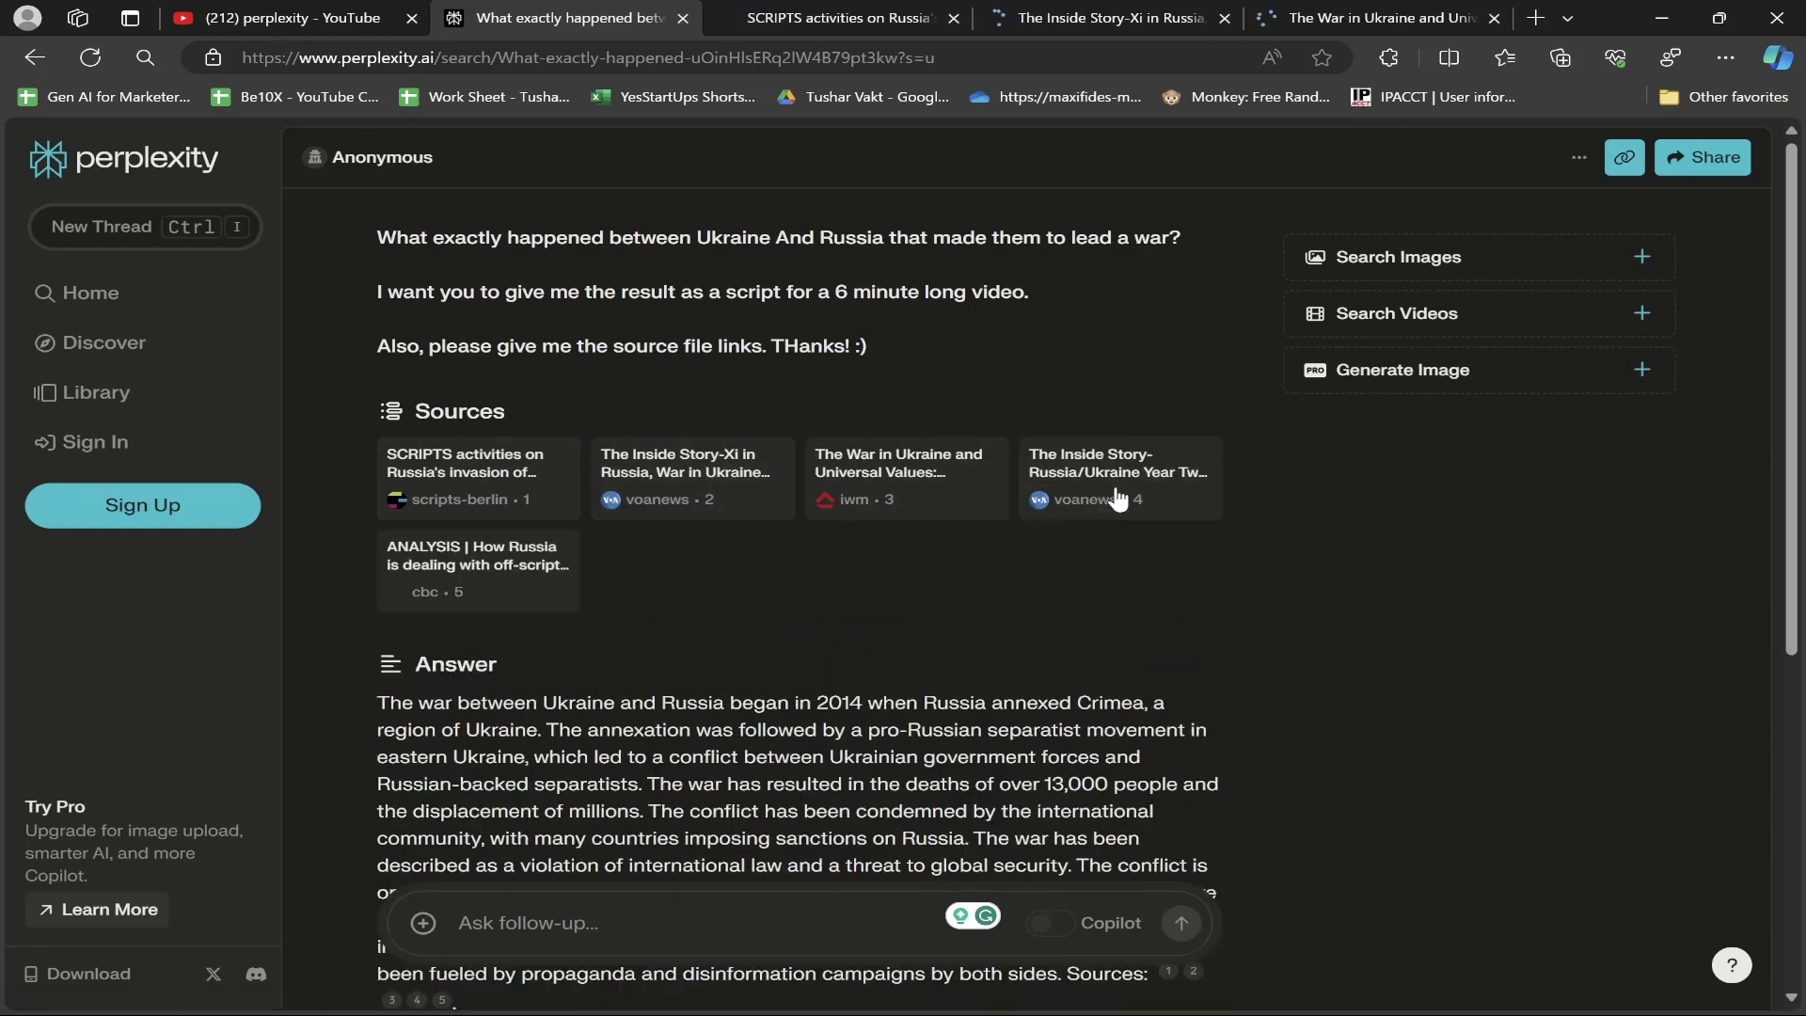
{"action": "middle_click", "coordinate": [478, 559]}
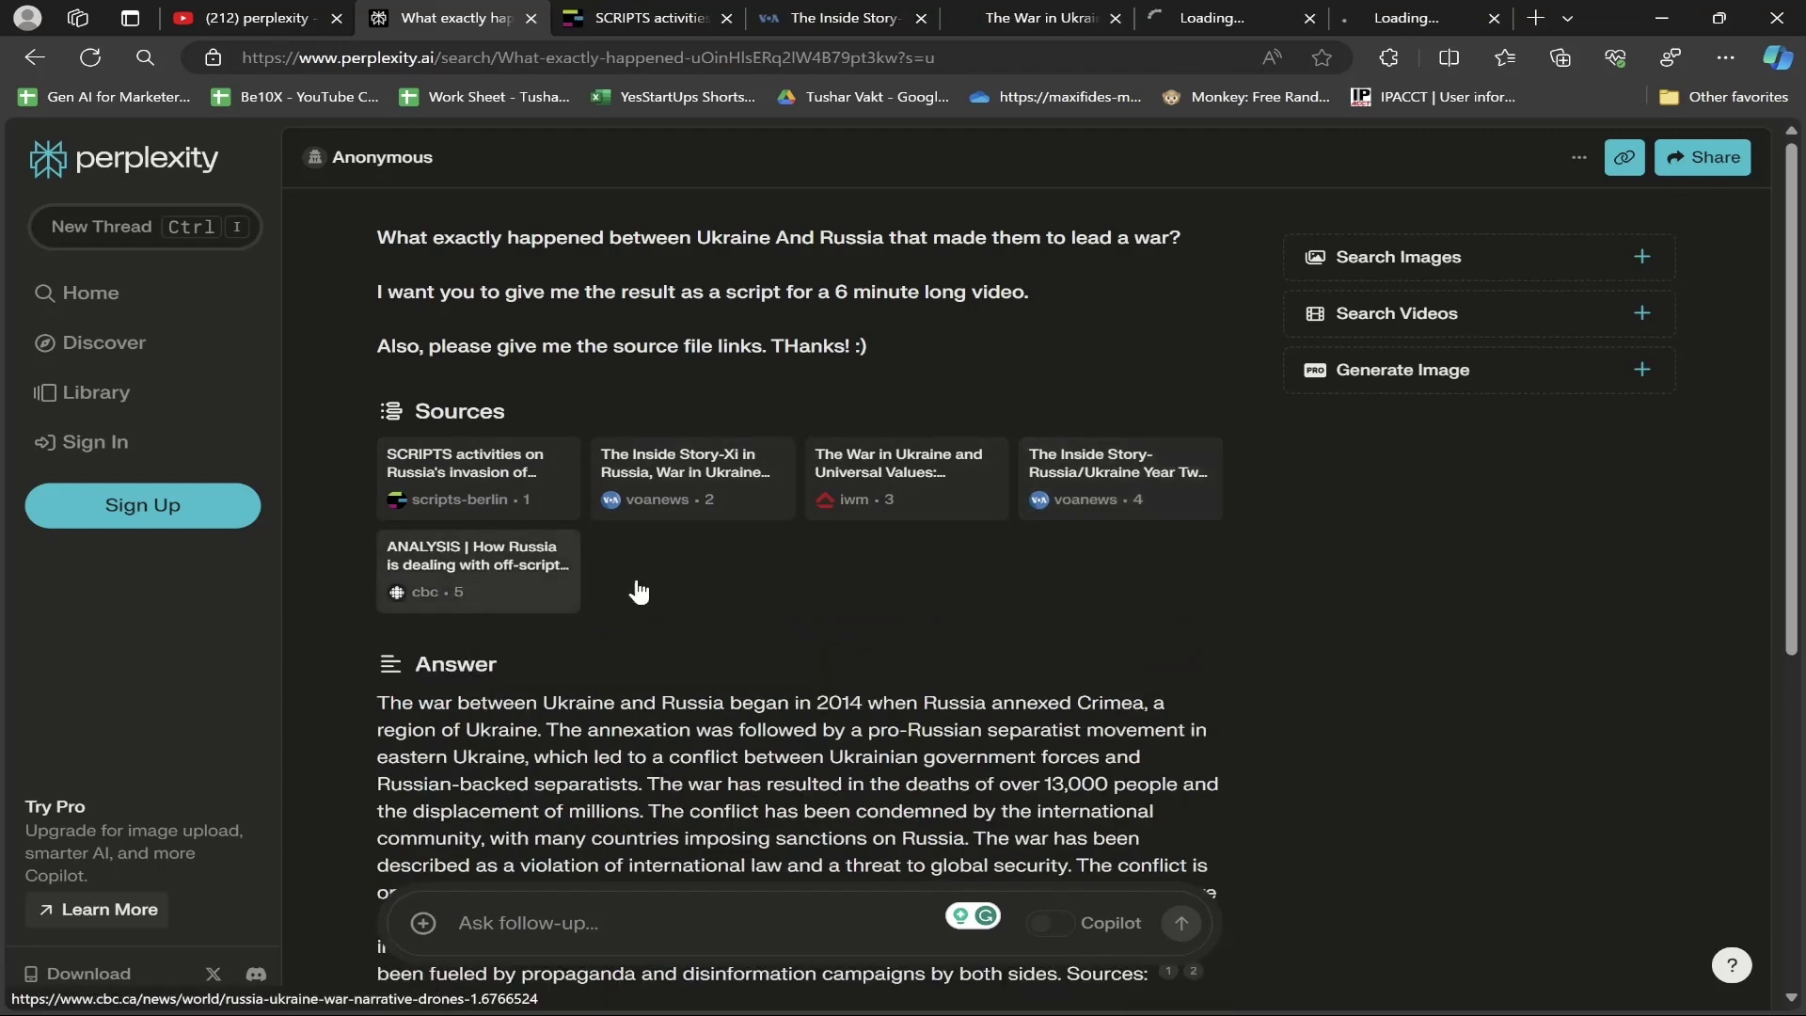
{"action": "scroll", "coordinate": [1030, 543], "scroll_direction": "down", "scroll_amount": 5}
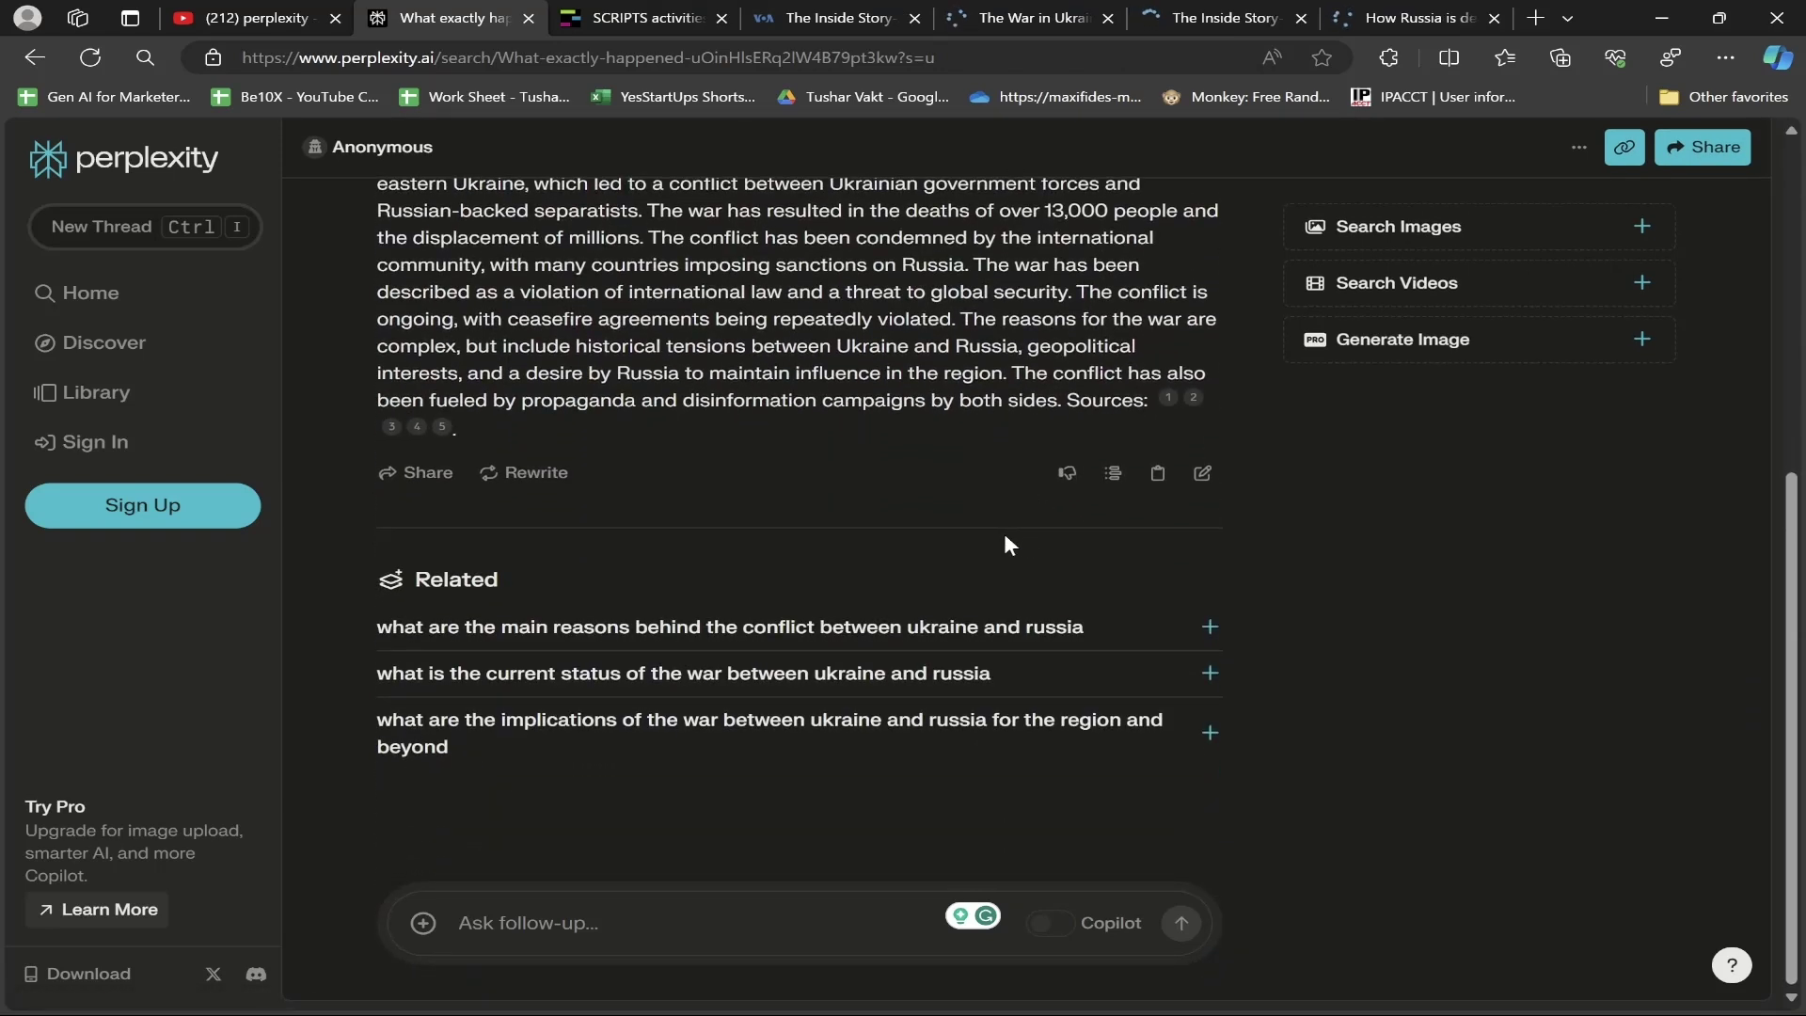
{"action": "scroll", "coordinate": [990, 533], "scroll_direction": "up", "scroll_amount": 1}
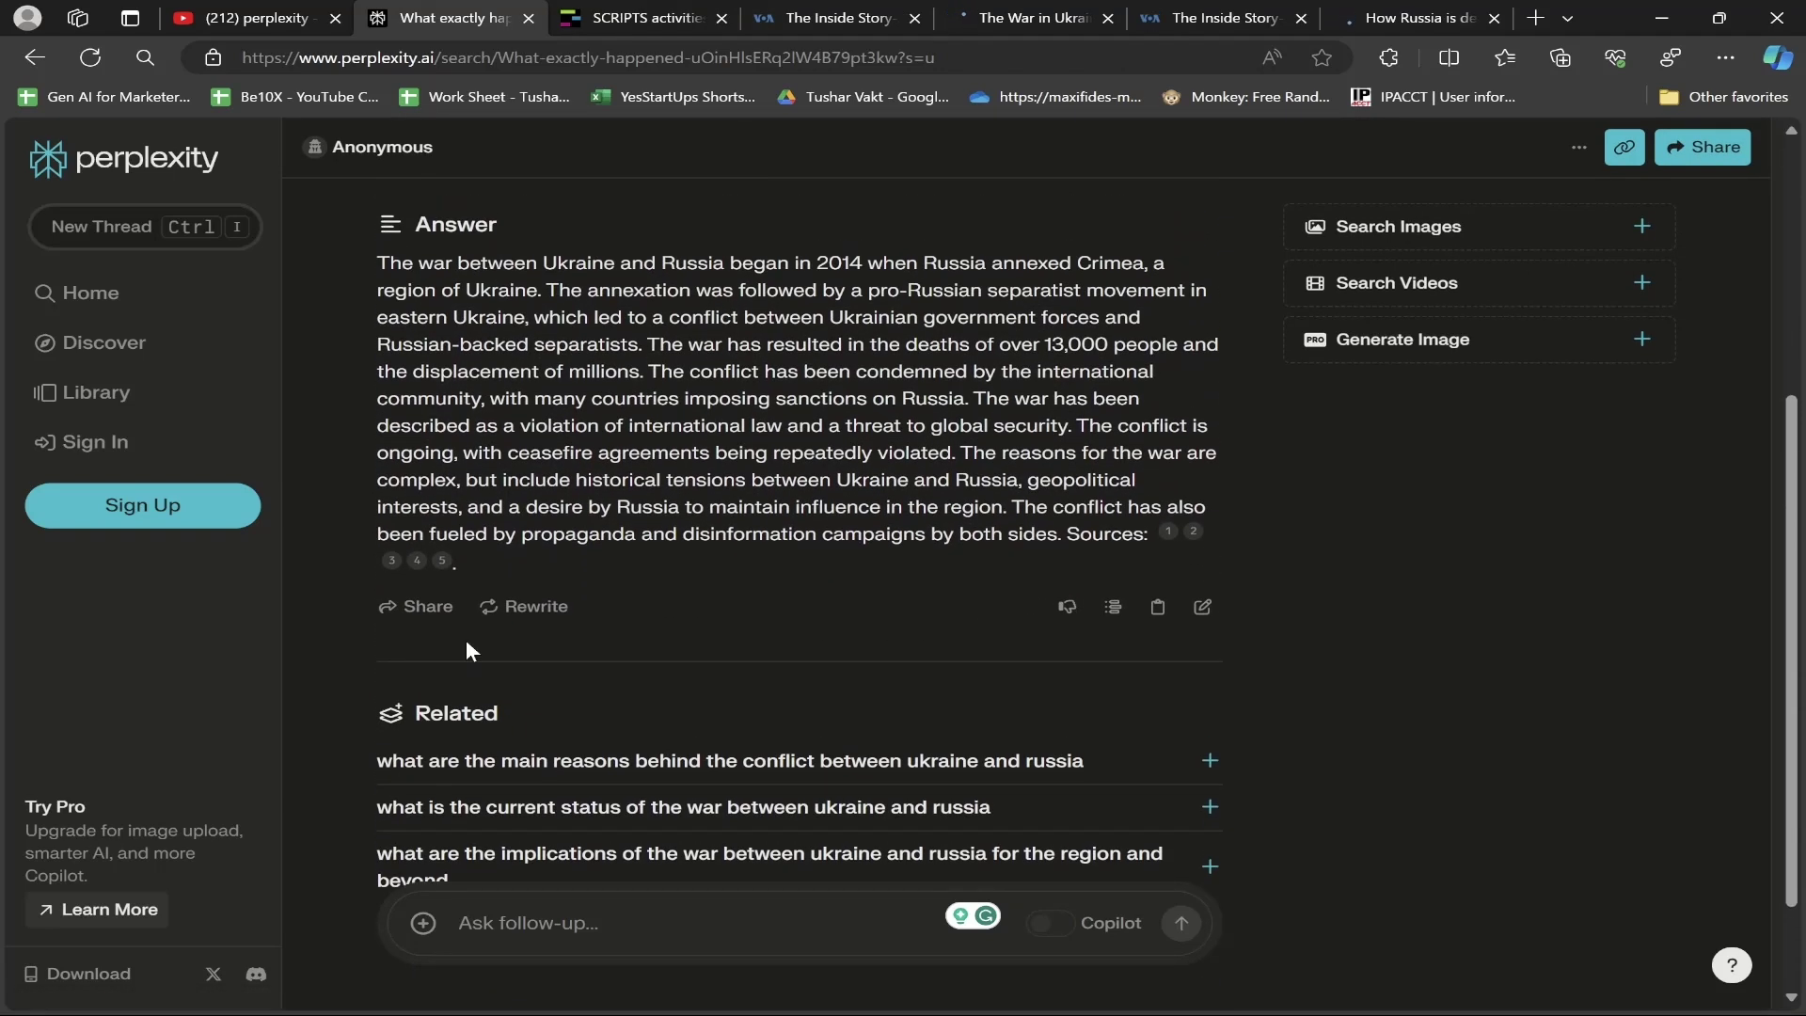
- Choose a Pro rewrite model for the answer, which triggers the sign-in prompt
{"action": "left_click", "coordinate": [522, 607]}
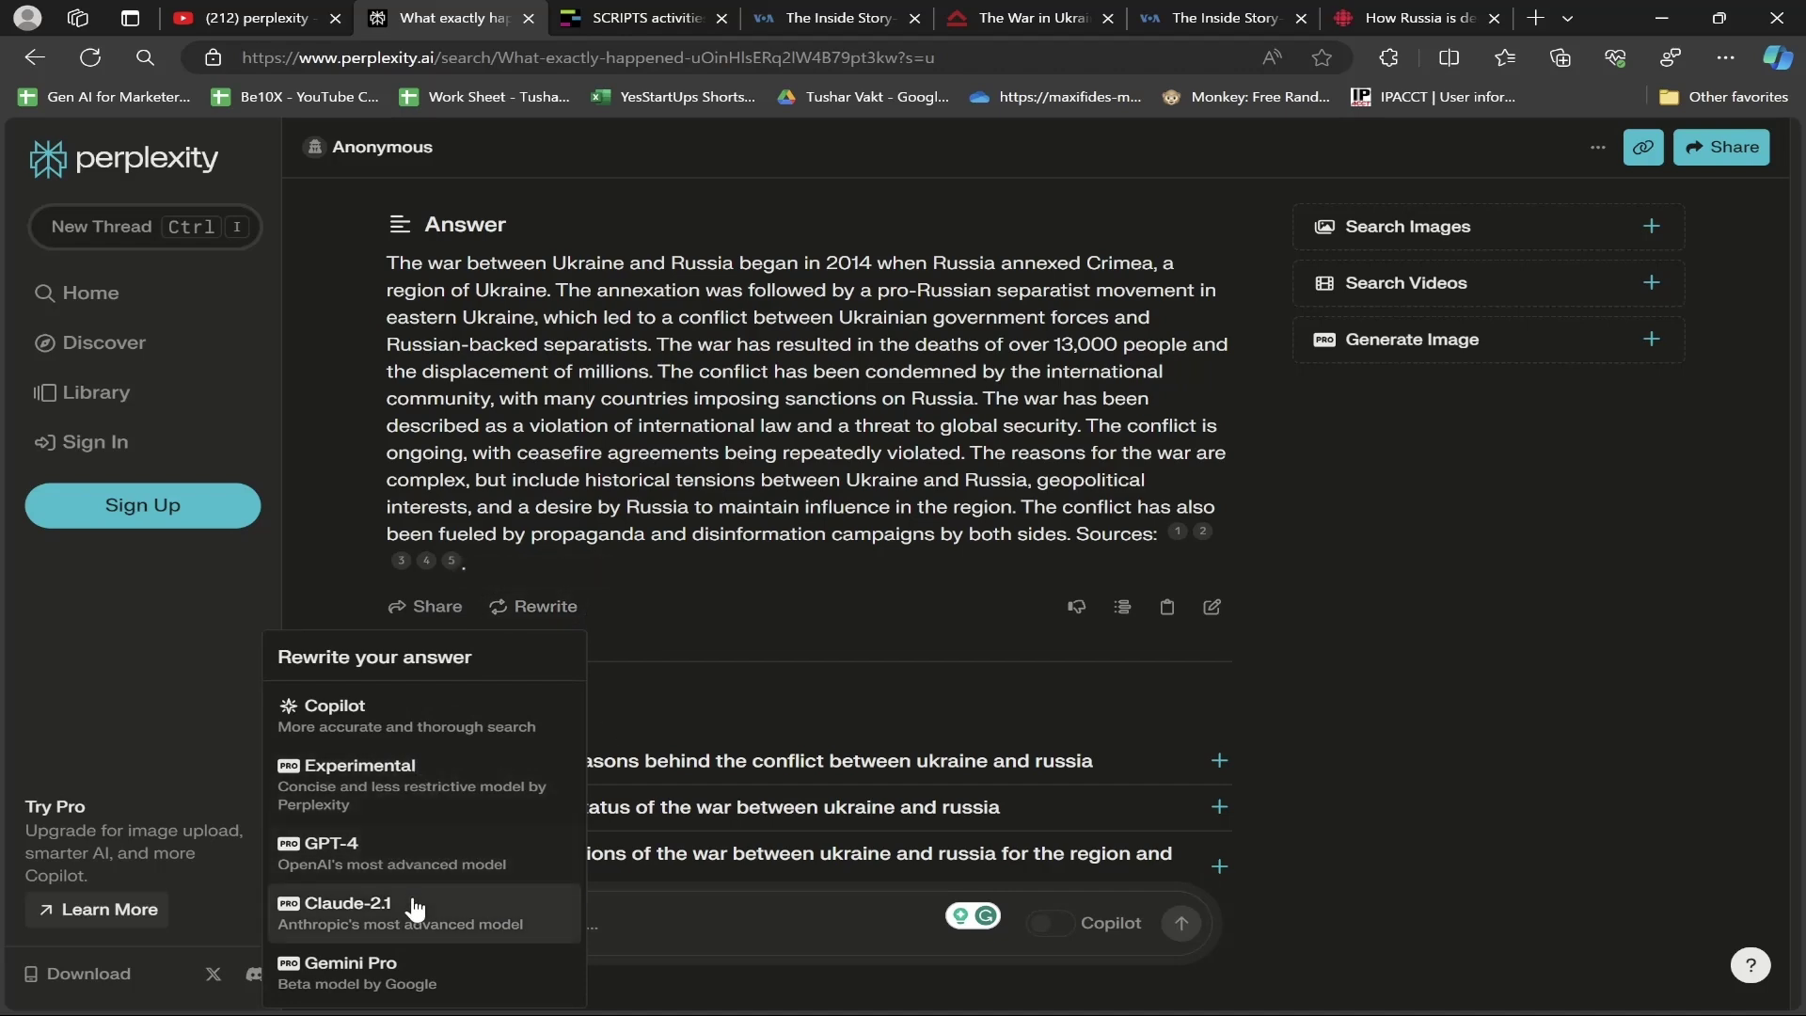
{"action": "left_click", "coordinate": [1431, 602]}
{"action": "left_click", "coordinate": [522, 607]}
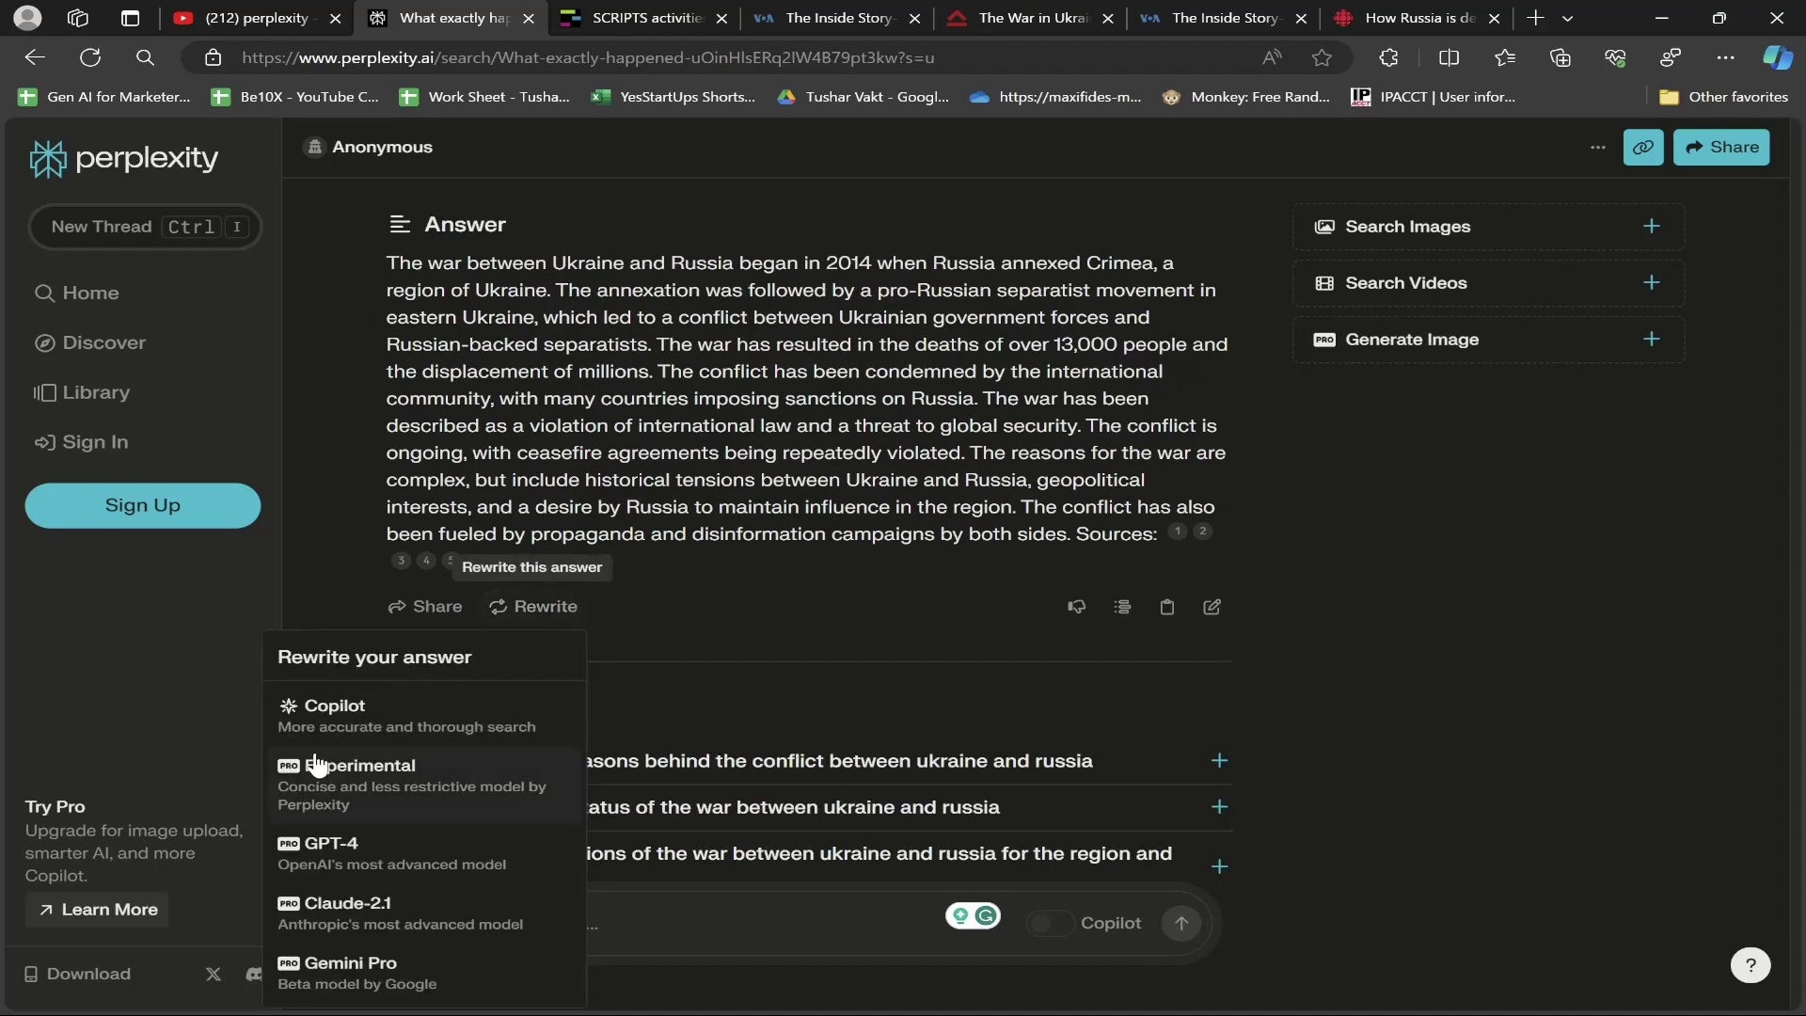
{"action": "left_click", "coordinate": [325, 720]}
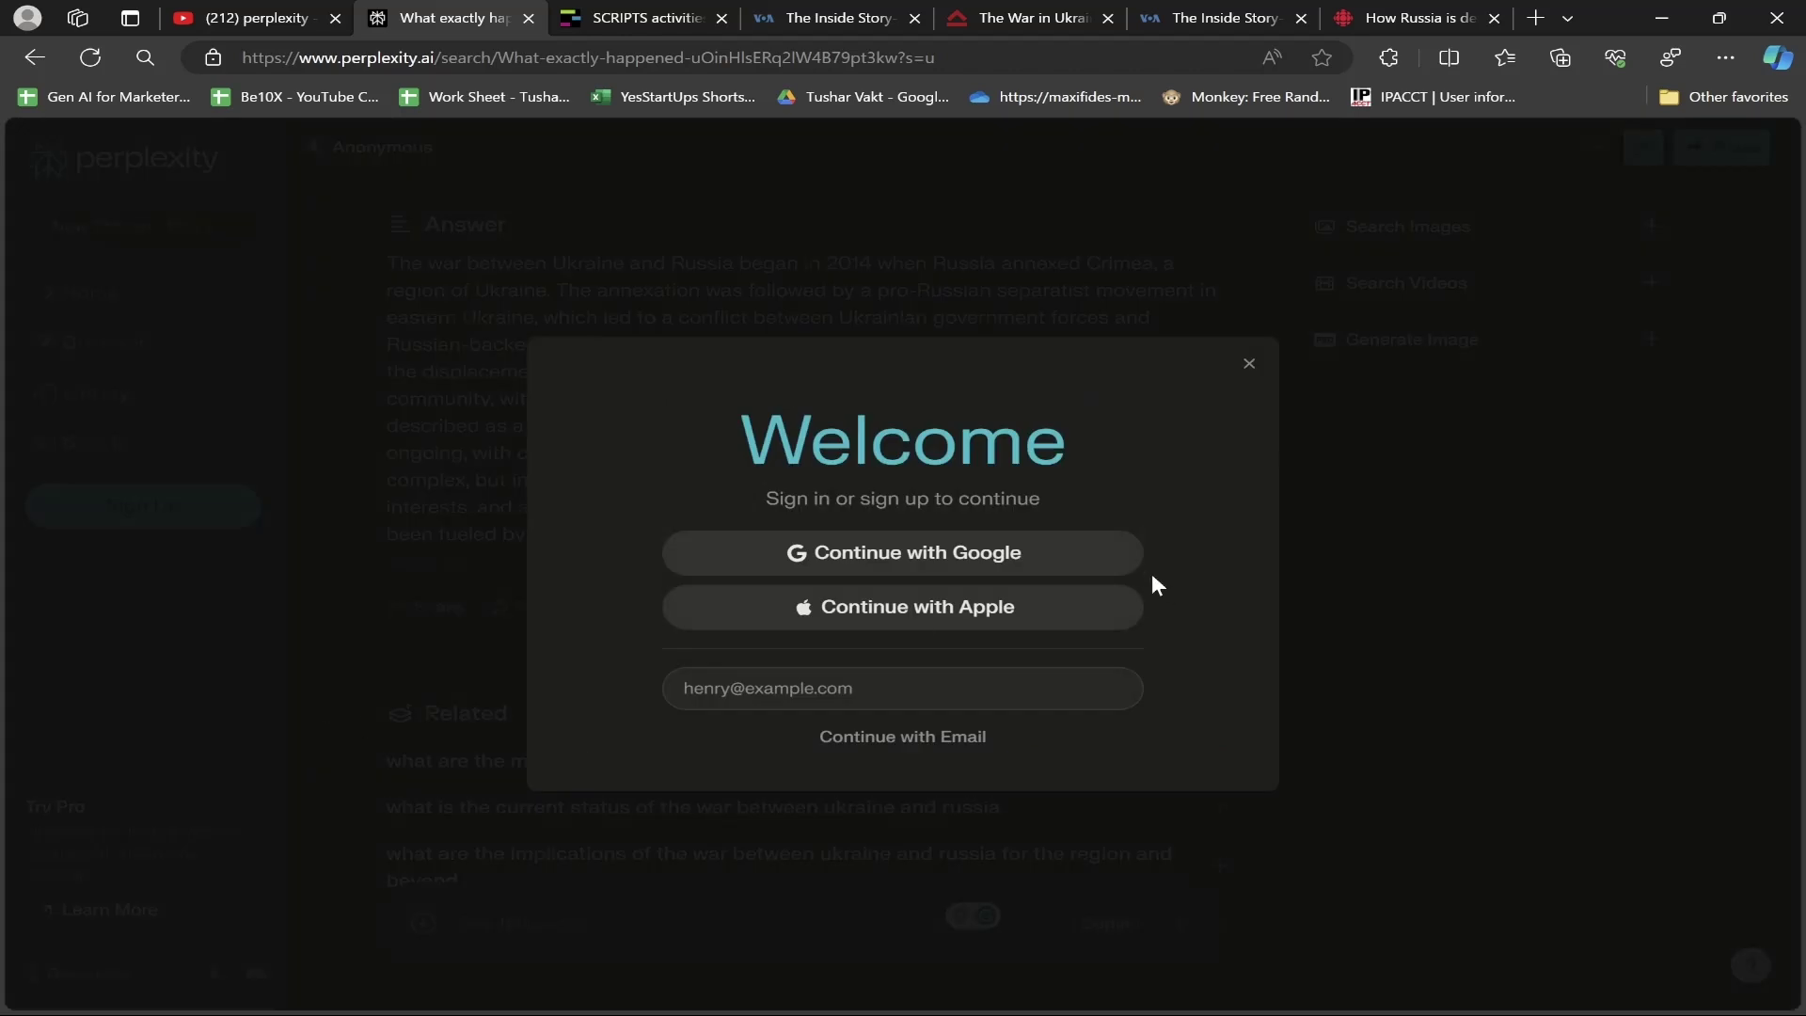
- Sign in with a Google account, set a valid username and skip the Pro upgrade step
{"action": "left_click", "coordinate": [1037, 554]}
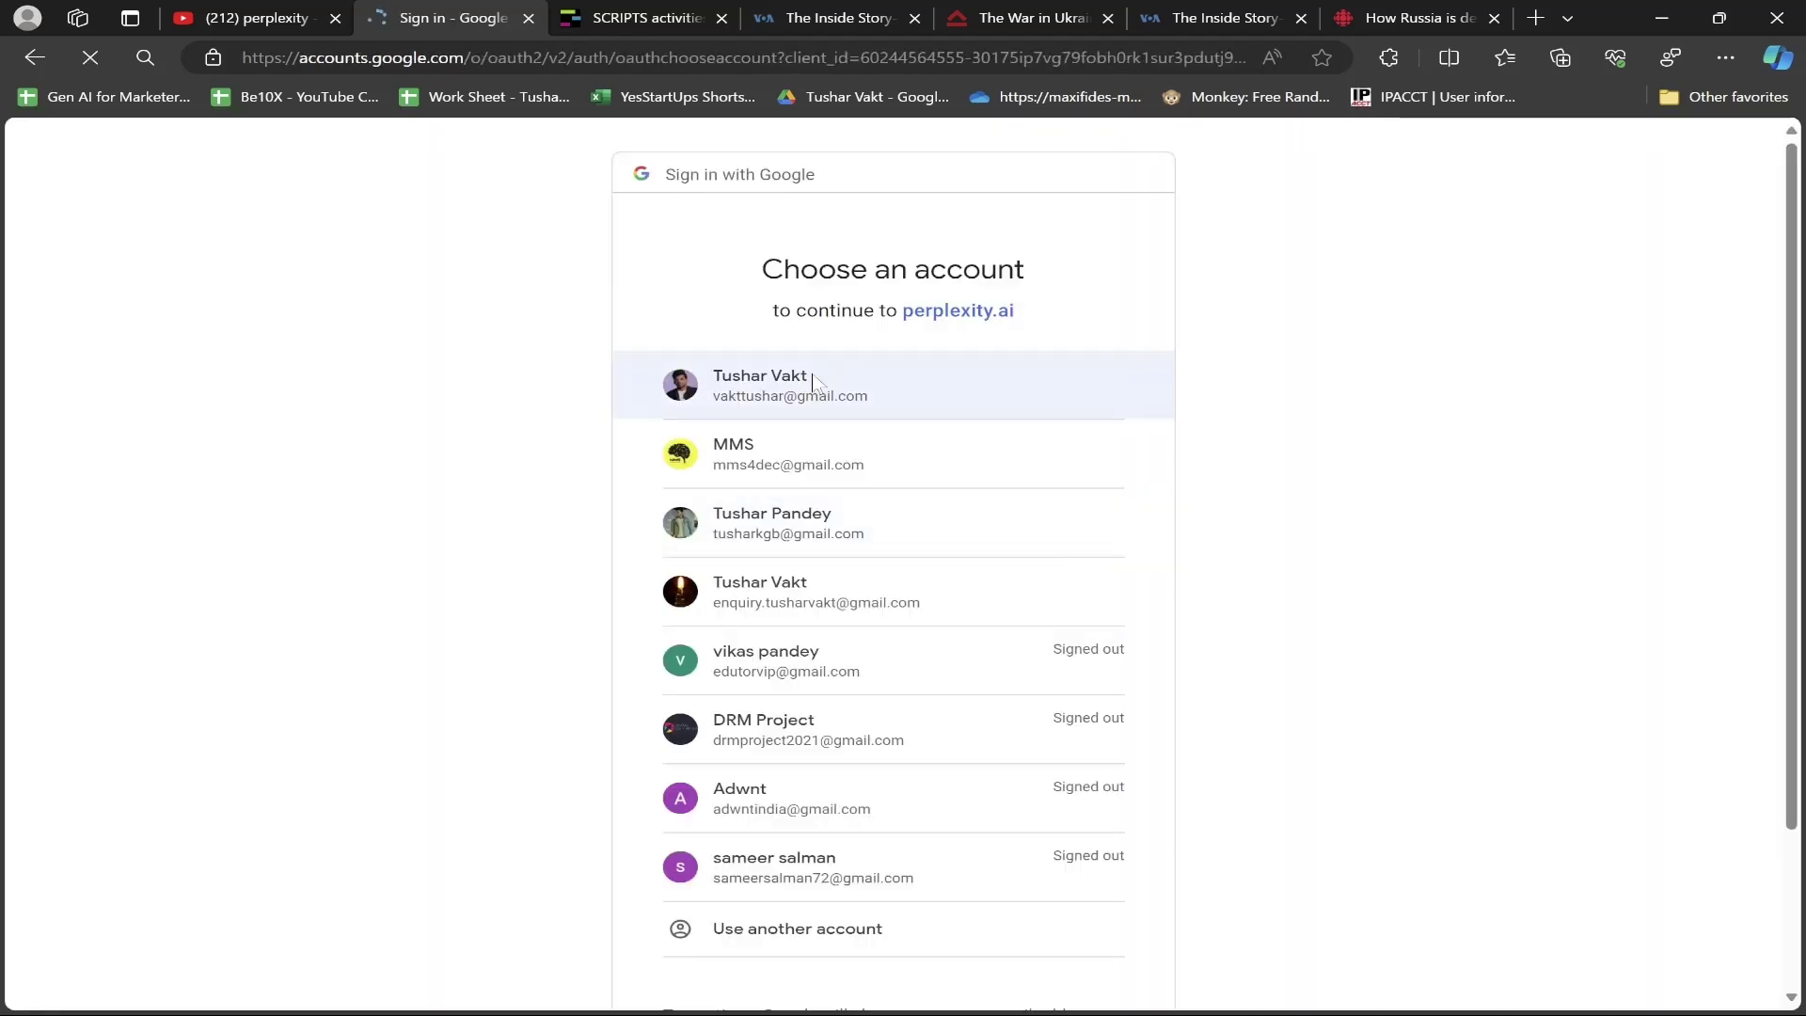
{"action": "left_click", "coordinate": [812, 381]}
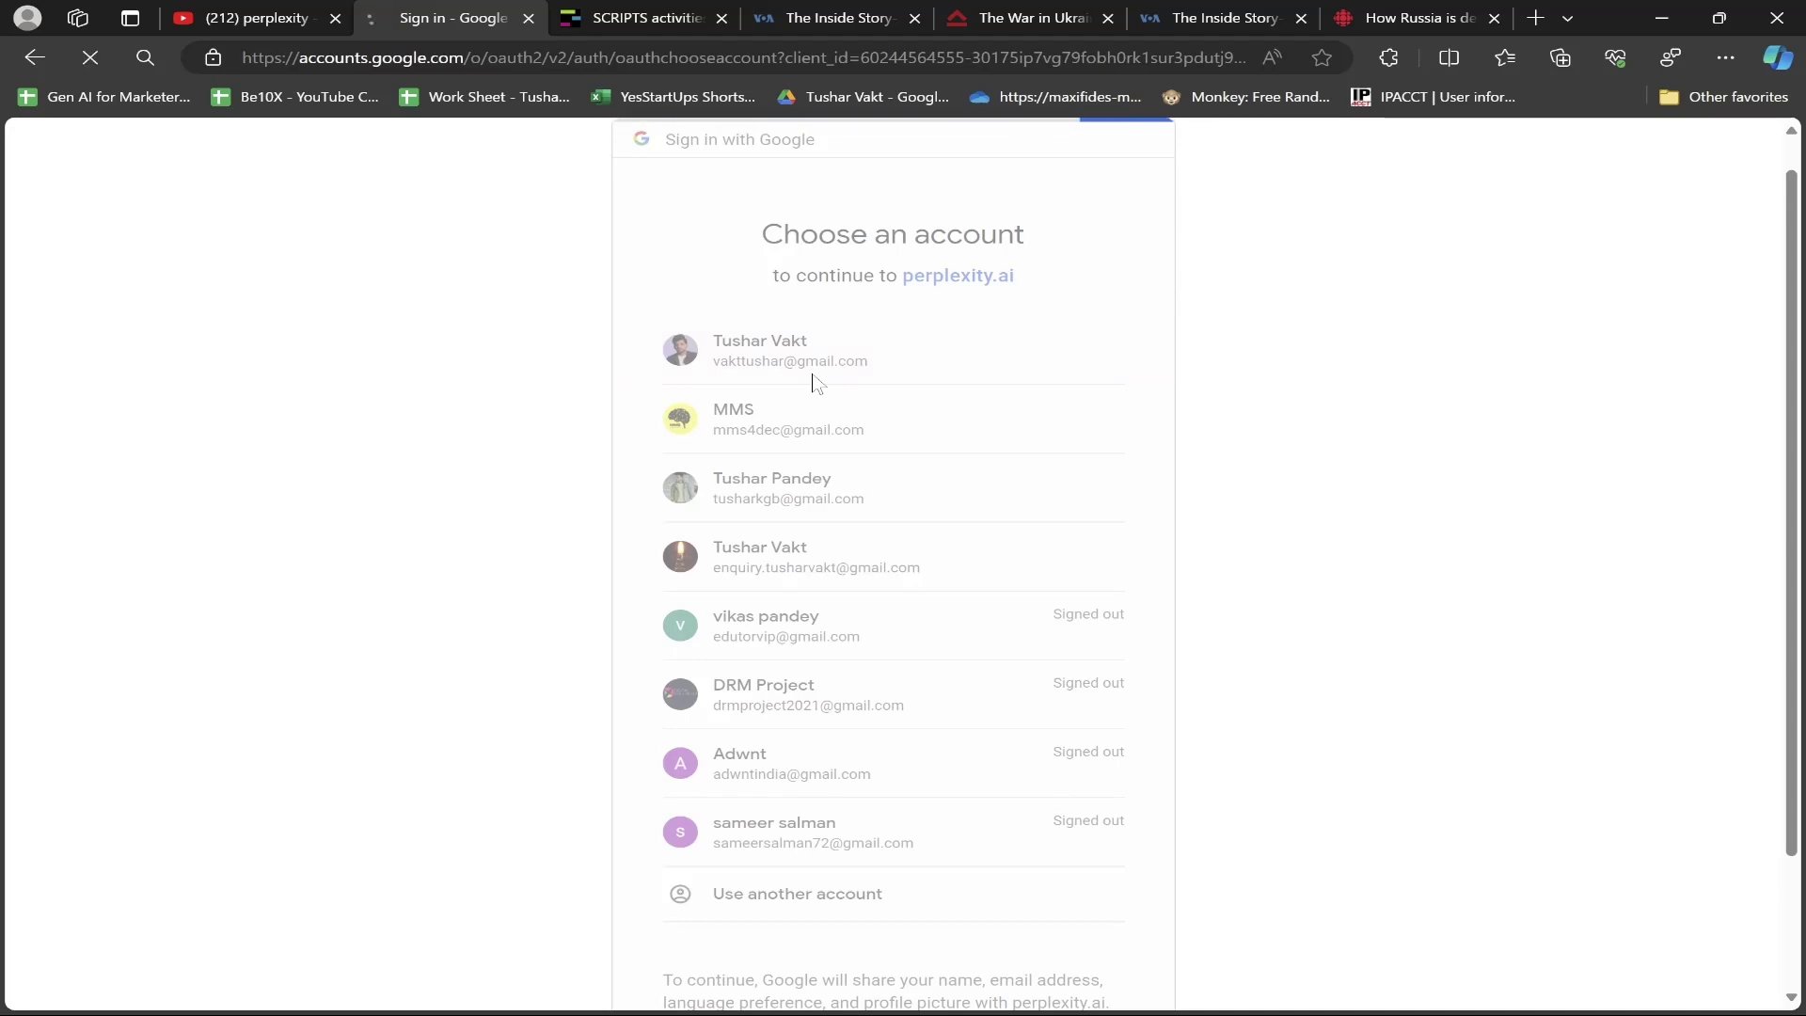
{"action": "key", "text": "ctrl+a"}
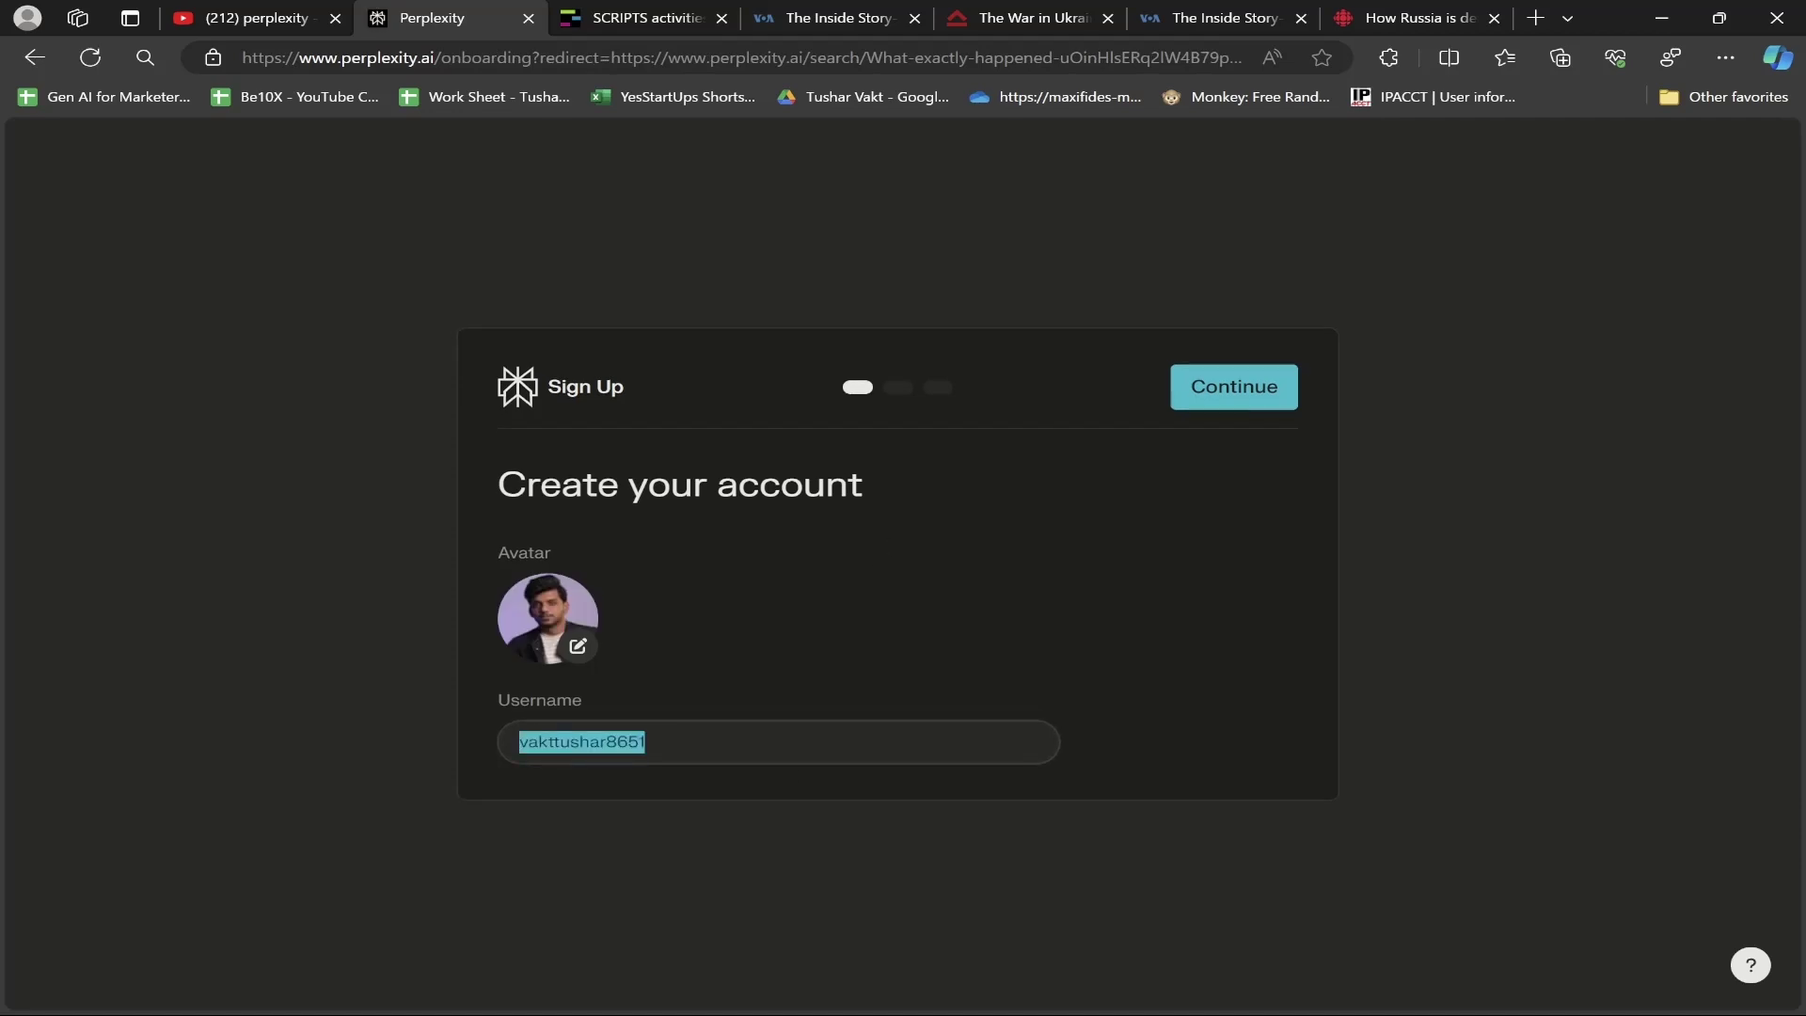
{"action": "left_click", "coordinate": [1214, 403]}
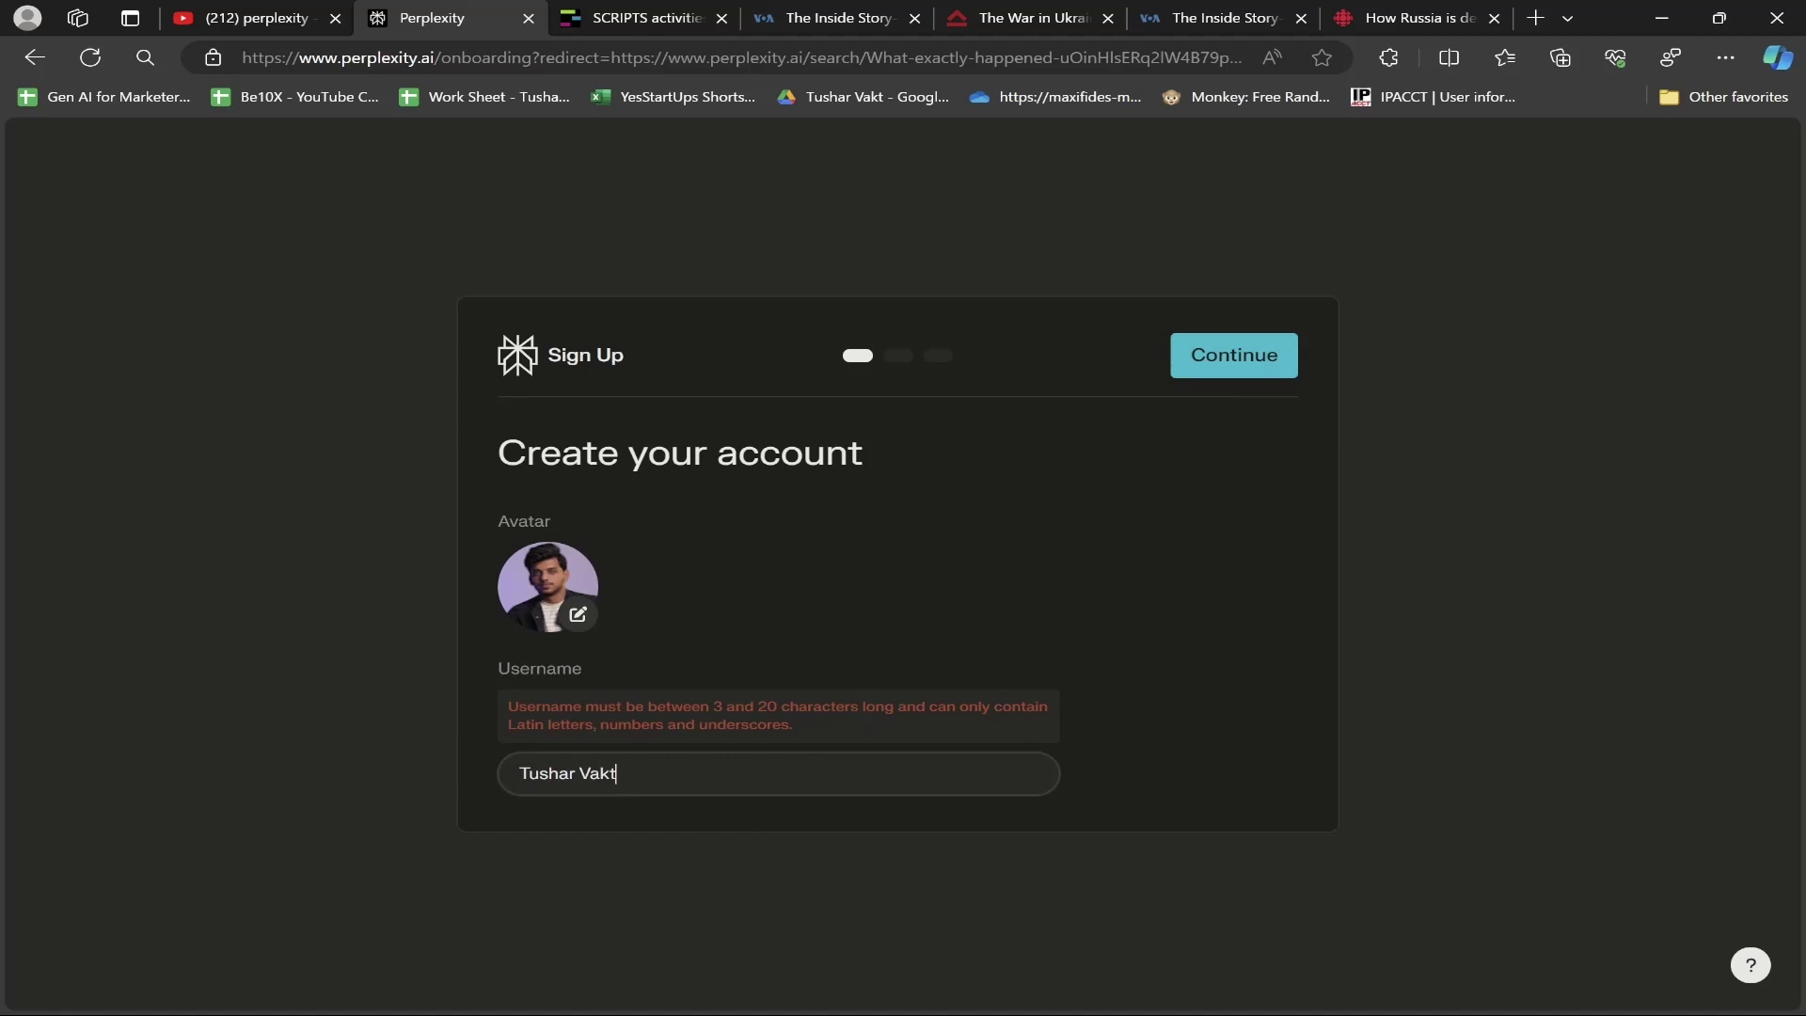
{"action": "left_click", "coordinate": [1233, 355]}
{"action": "left_click", "coordinate": [1246, 185]}
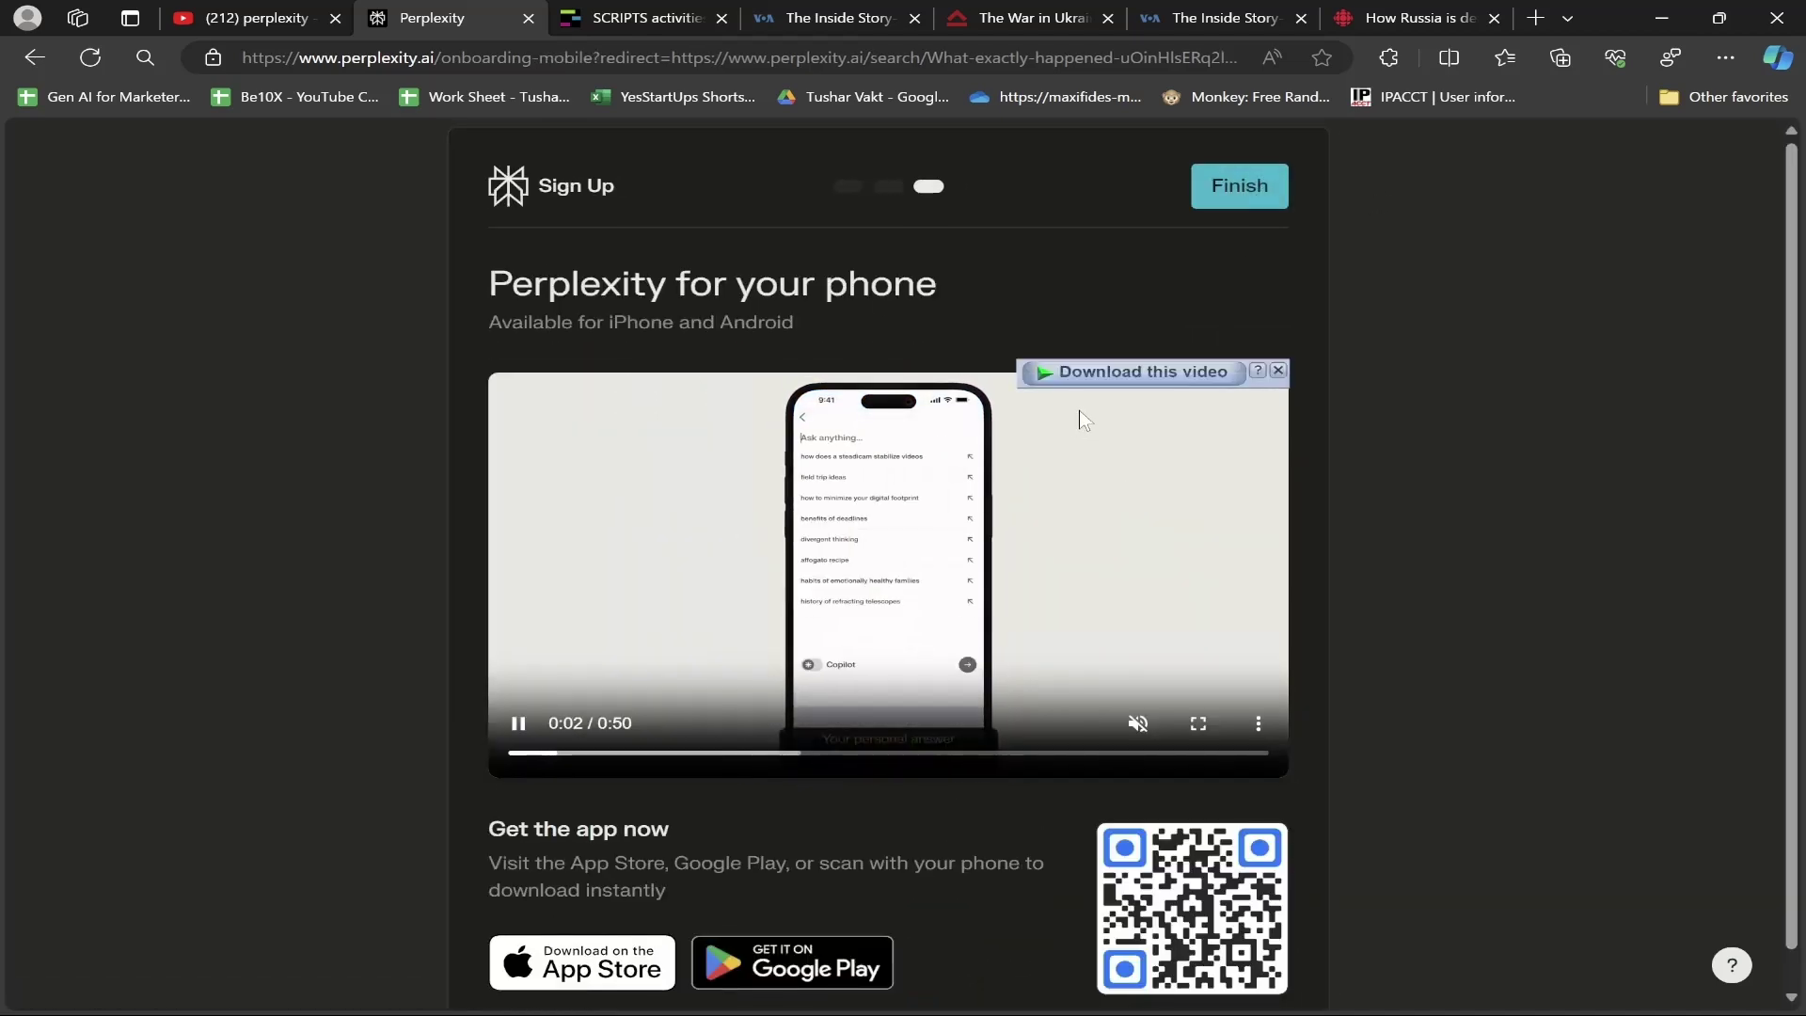
{"action": "scroll", "coordinate": [1044, 472], "scroll_direction": "down", "scroll_amount": 1}
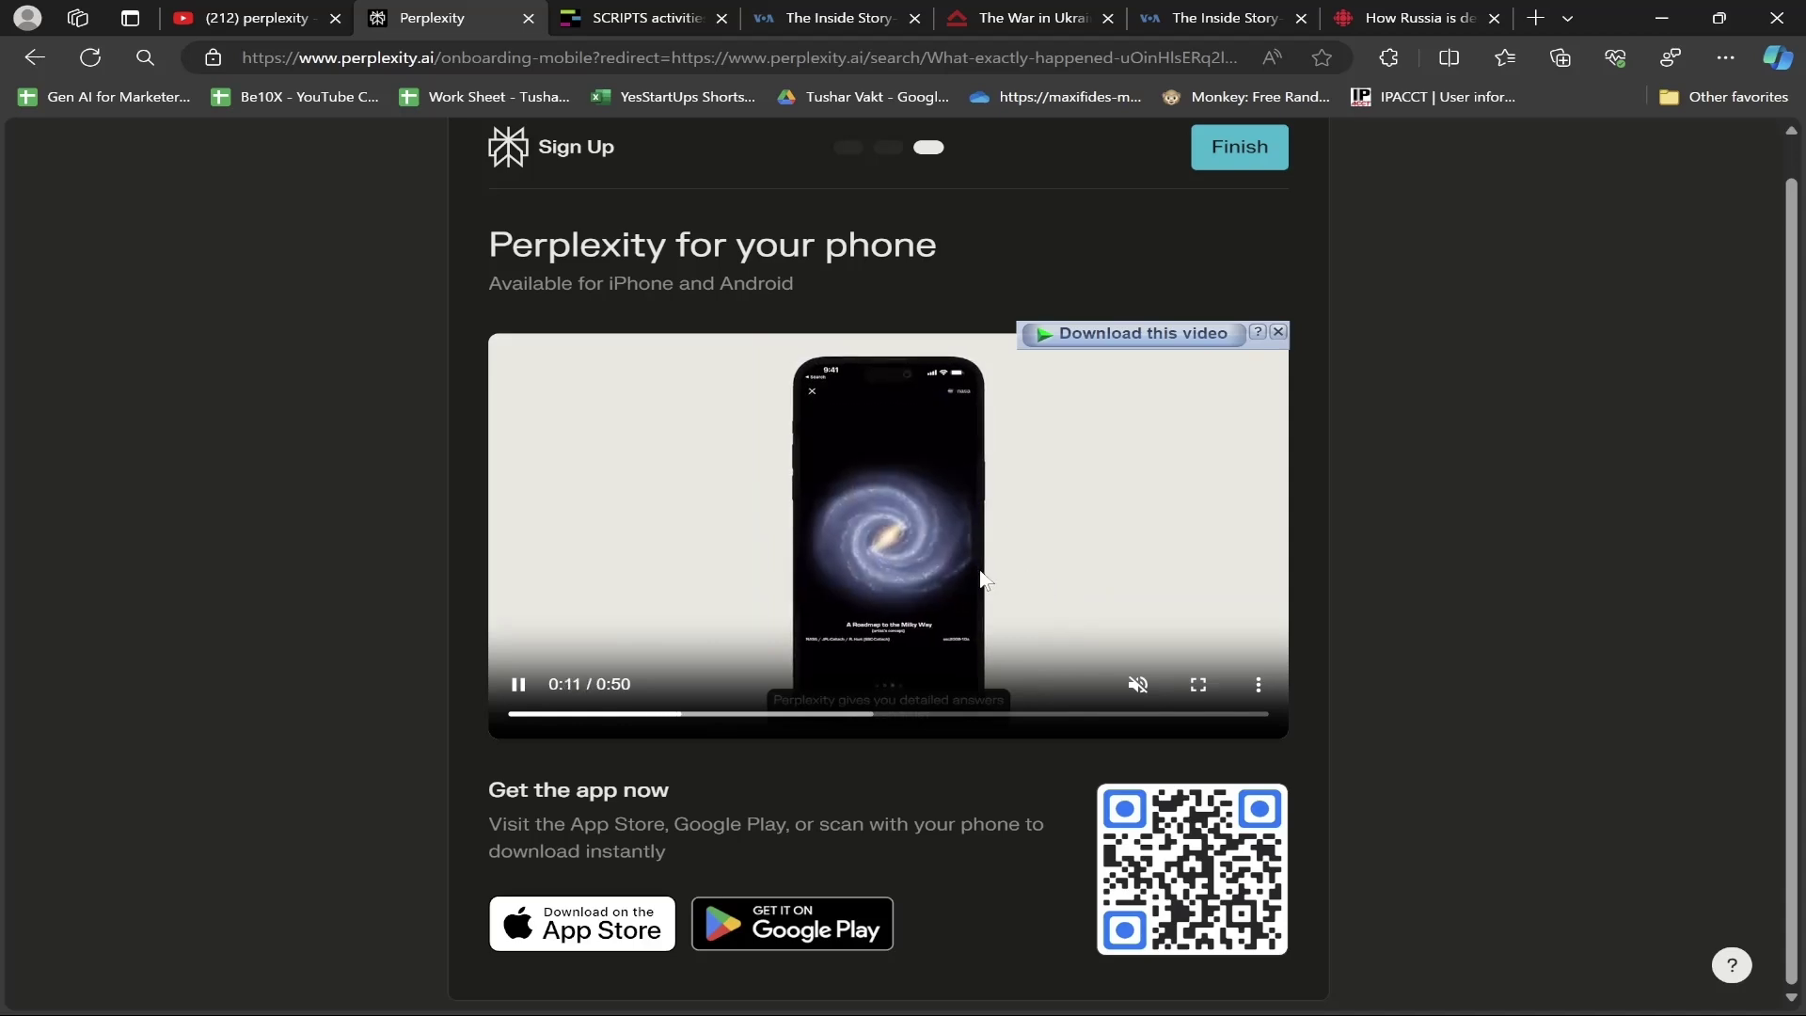
{"action": "scroll", "coordinate": [988, 564], "scroll_direction": "up", "scroll_amount": 1}
- Finish onboarding and rewrite with Copilot focused on Causes of the conflict and International response
{"action": "left_click", "coordinate": [1237, 190]}
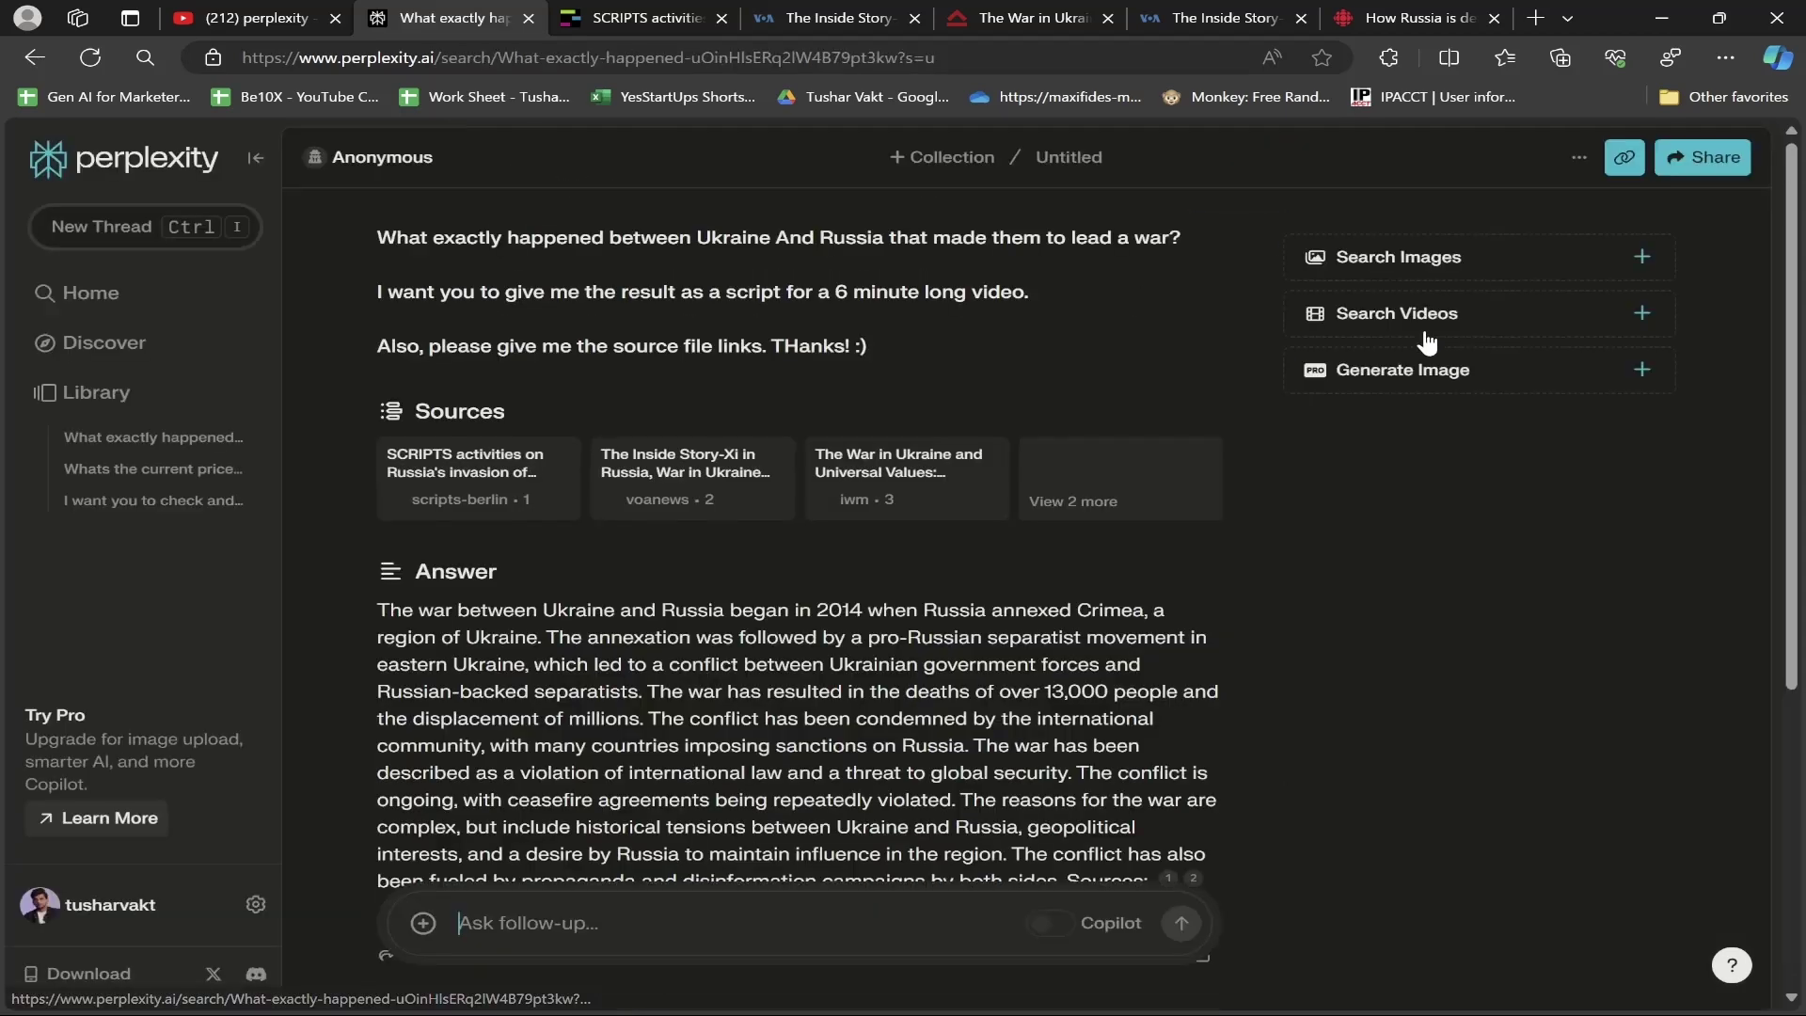
{"action": "scroll", "coordinate": [988, 579], "scroll_direction": "down", "scroll_amount": 5}
{"action": "scroll", "coordinate": [862, 563], "scroll_direction": "up", "scroll_amount": 2}
{"action": "left_click", "coordinate": [536, 607]}
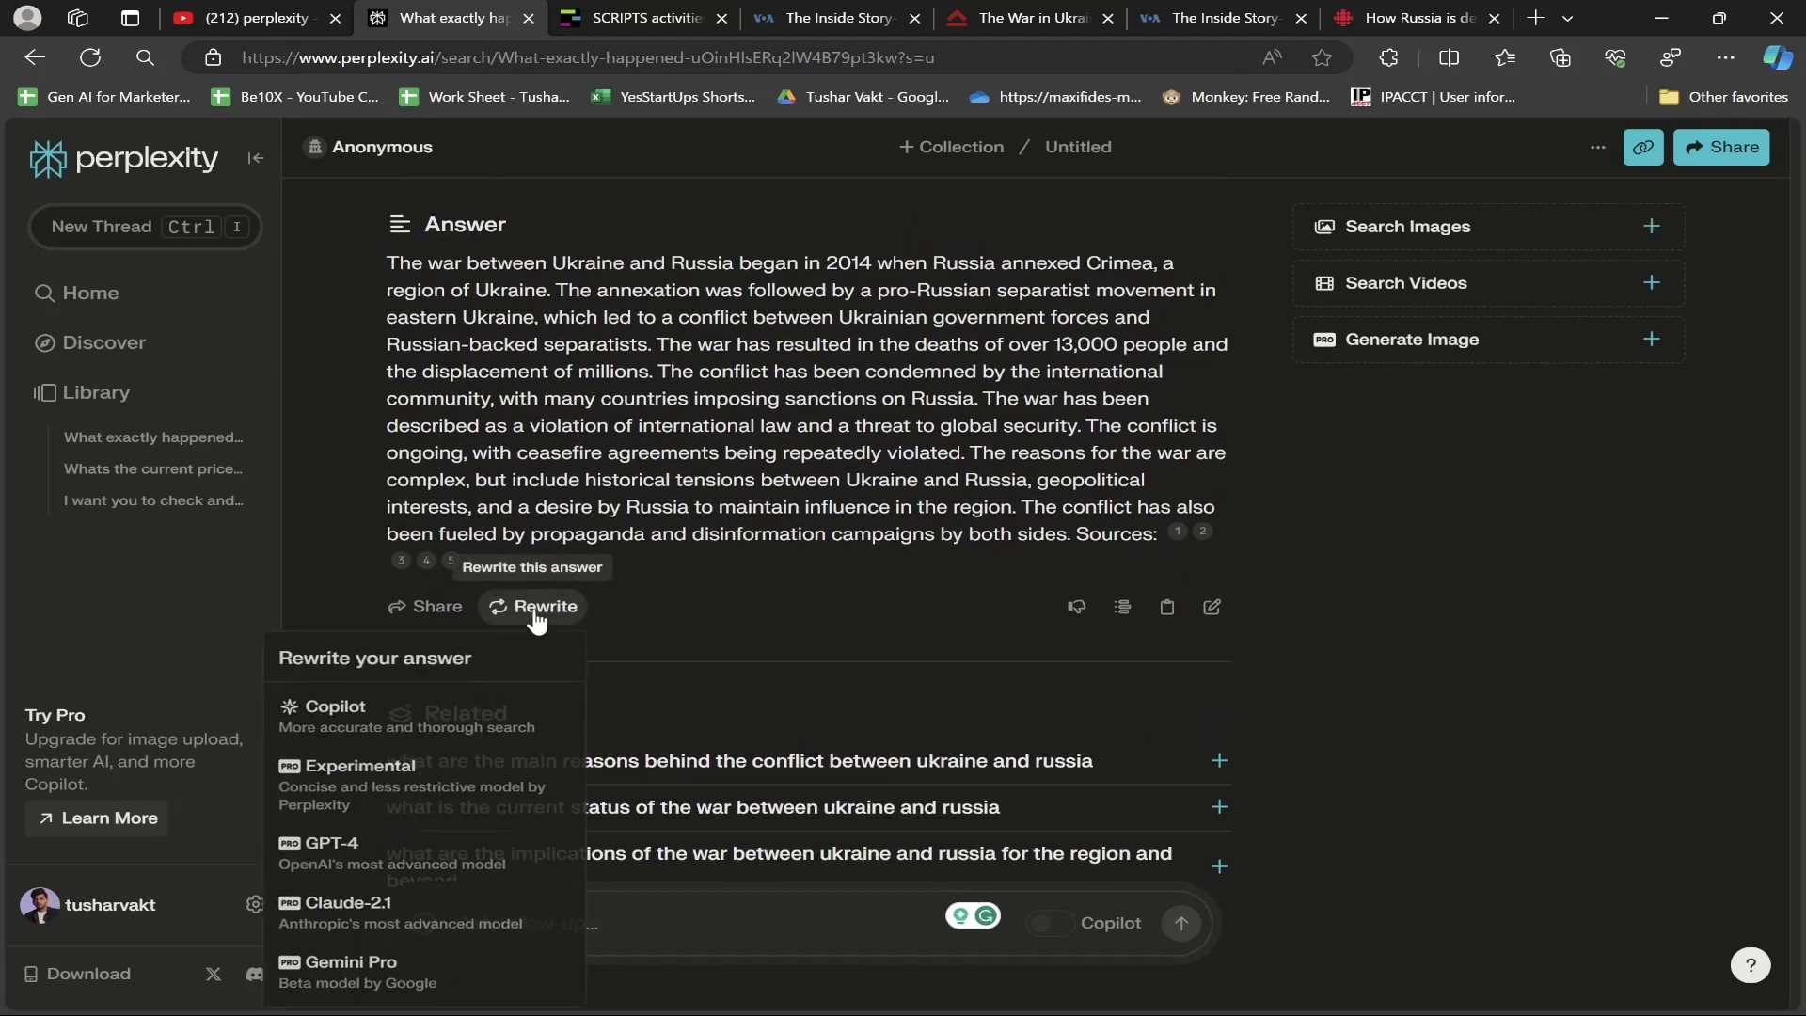
{"action": "left_click", "coordinate": [397, 725]}
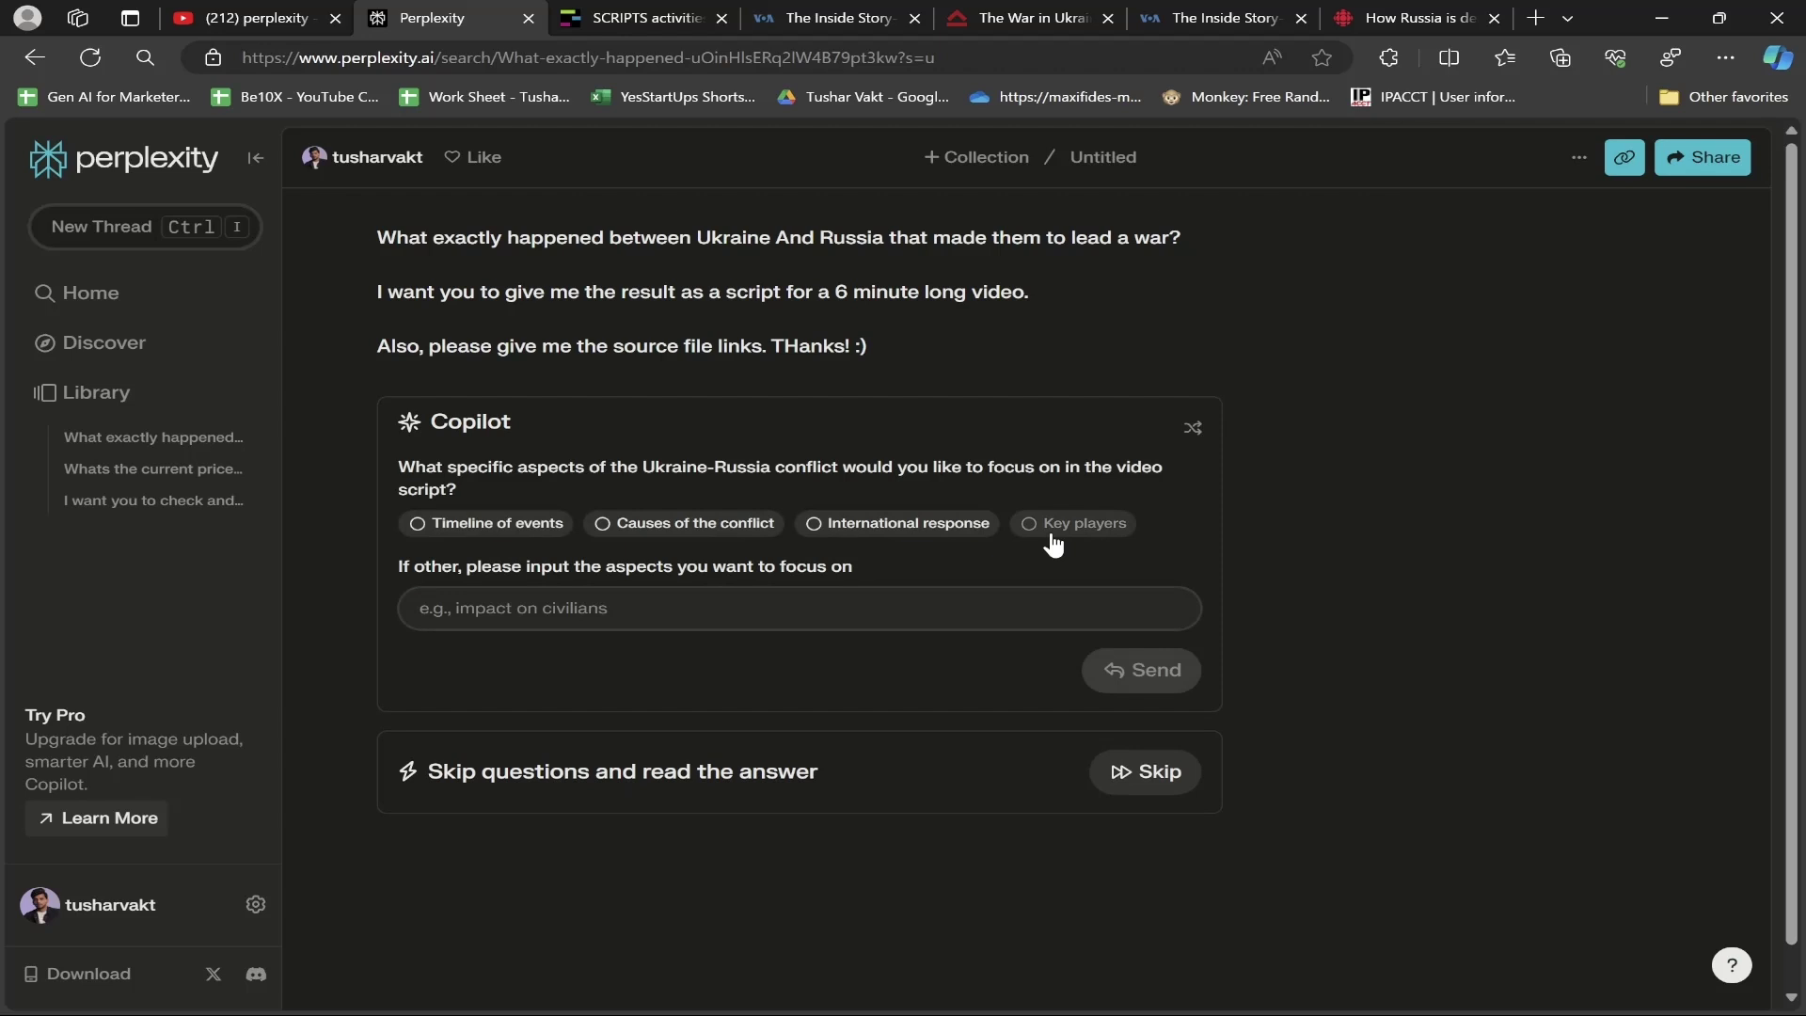
{"action": "left_click", "coordinate": [650, 525]}
{"action": "left_click", "coordinate": [959, 535]}
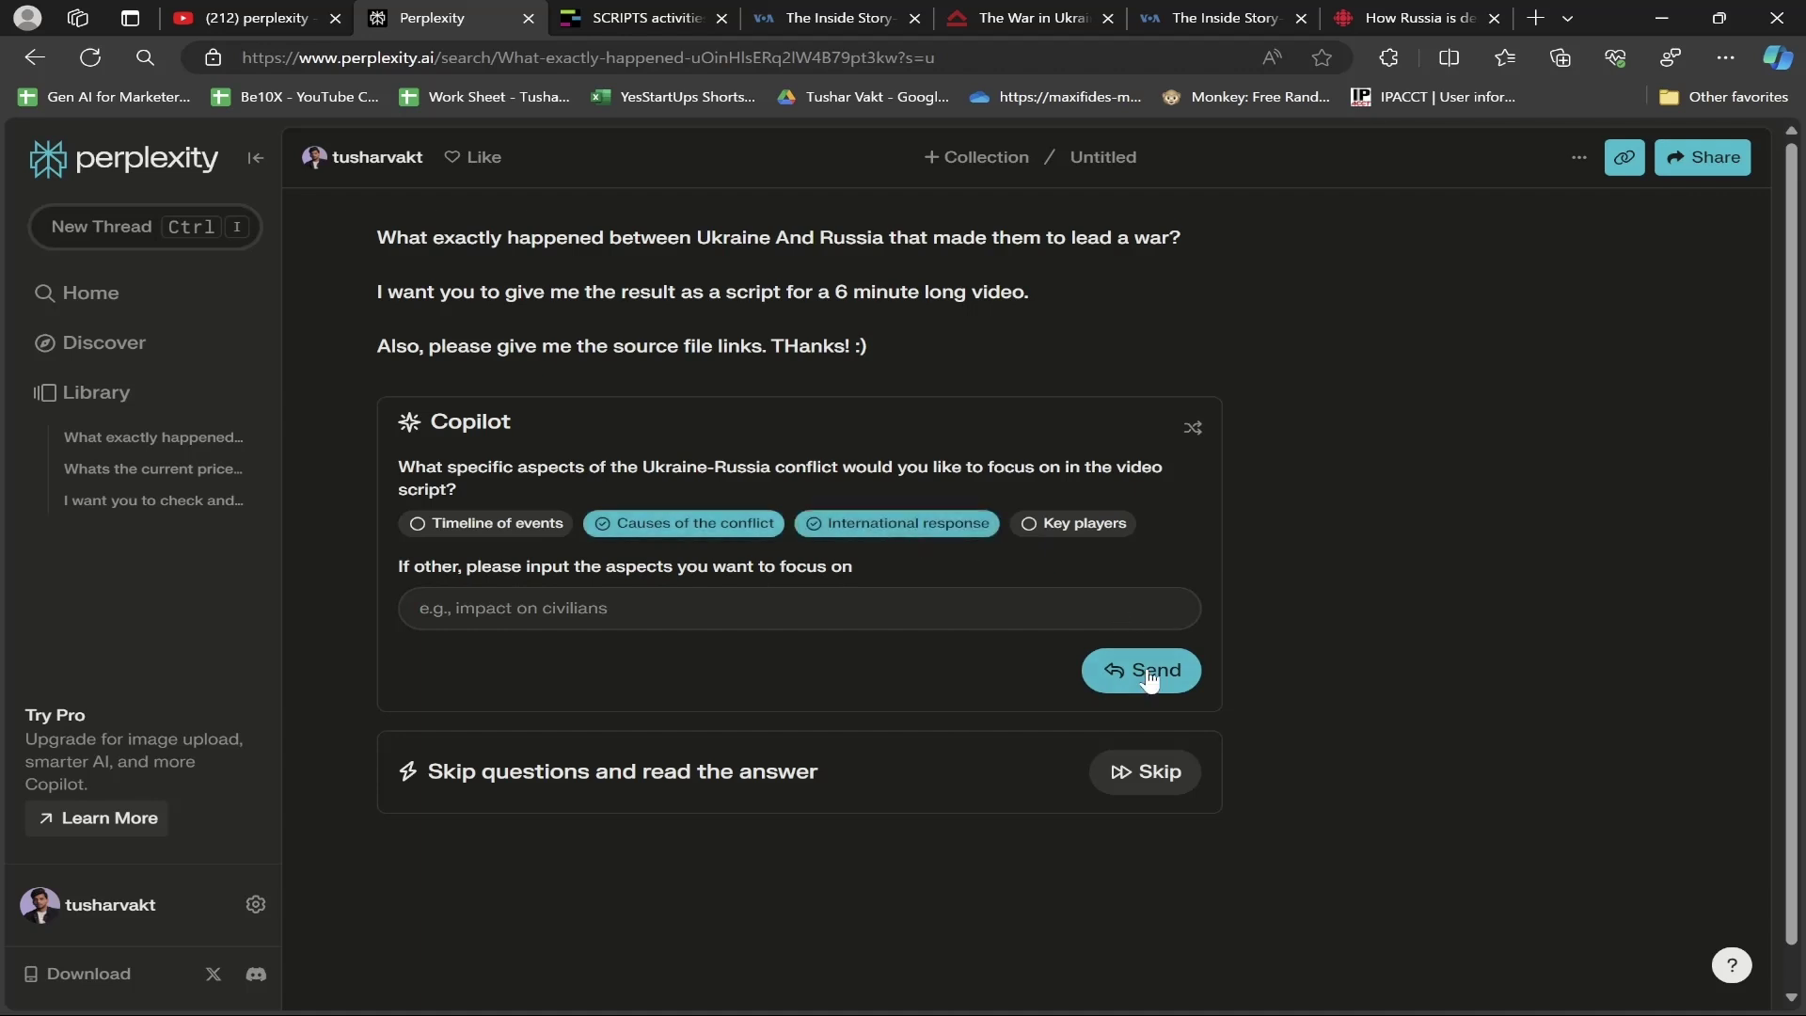
{"action": "left_click", "coordinate": [1138, 671]}
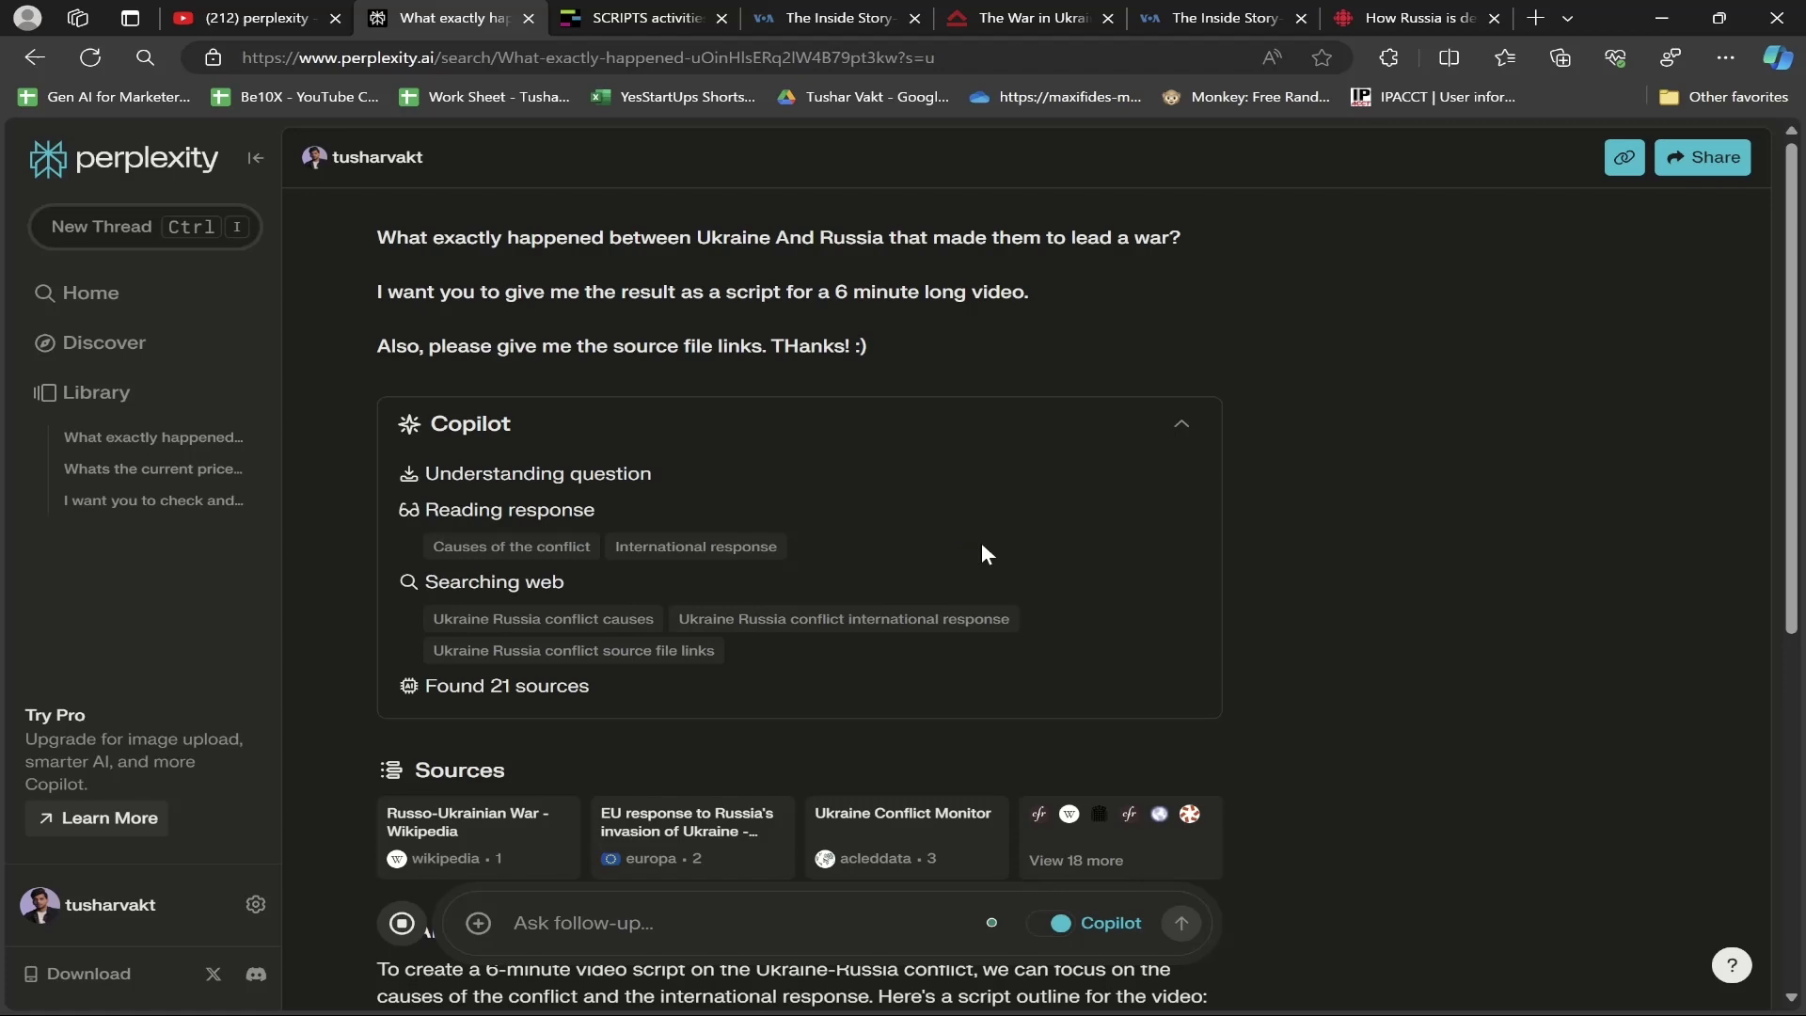
{"action": "scroll", "coordinate": [1373, 501], "scroll_direction": "down", "scroll_amount": 1}
{"action": "scroll", "coordinate": [1373, 513], "scroll_direction": "down", "scroll_amount": 1}
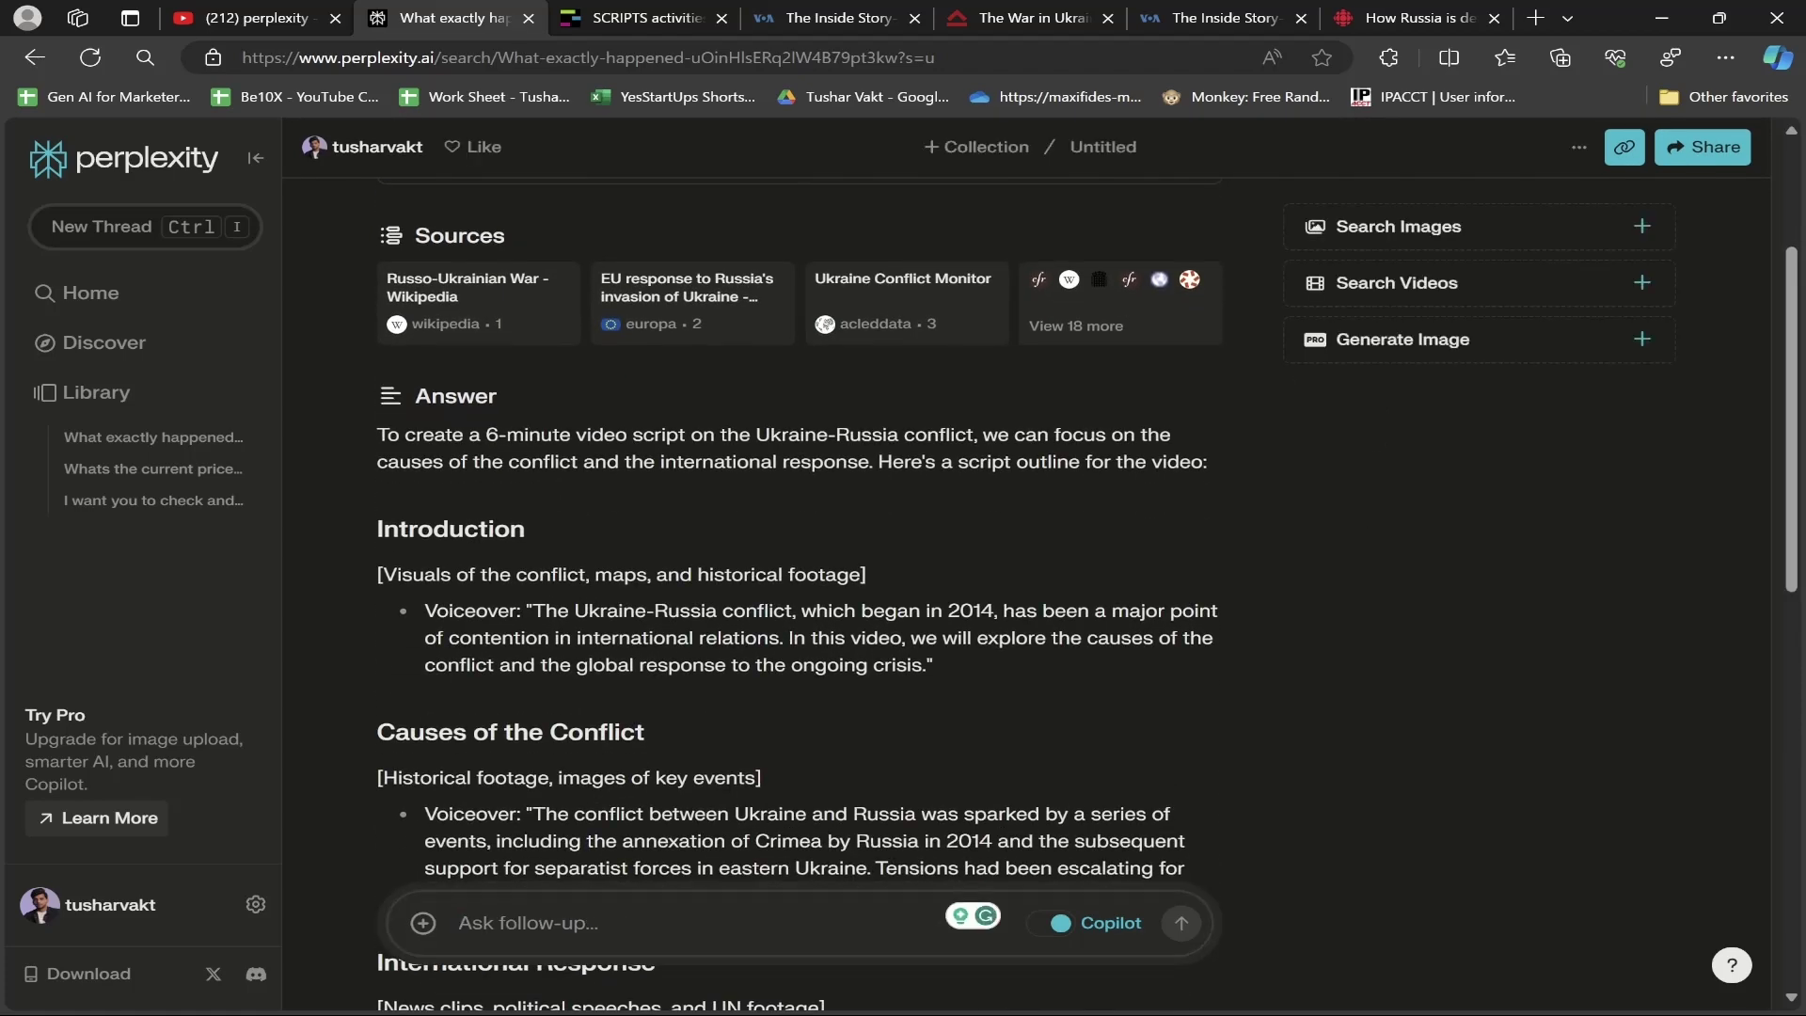
{"action": "scroll", "coordinate": [518, 456], "scroll_direction": "up", "scroll_amount": 1}
{"action": "scroll", "coordinate": [693, 456], "scroll_direction": "up", "scroll_amount": 1}
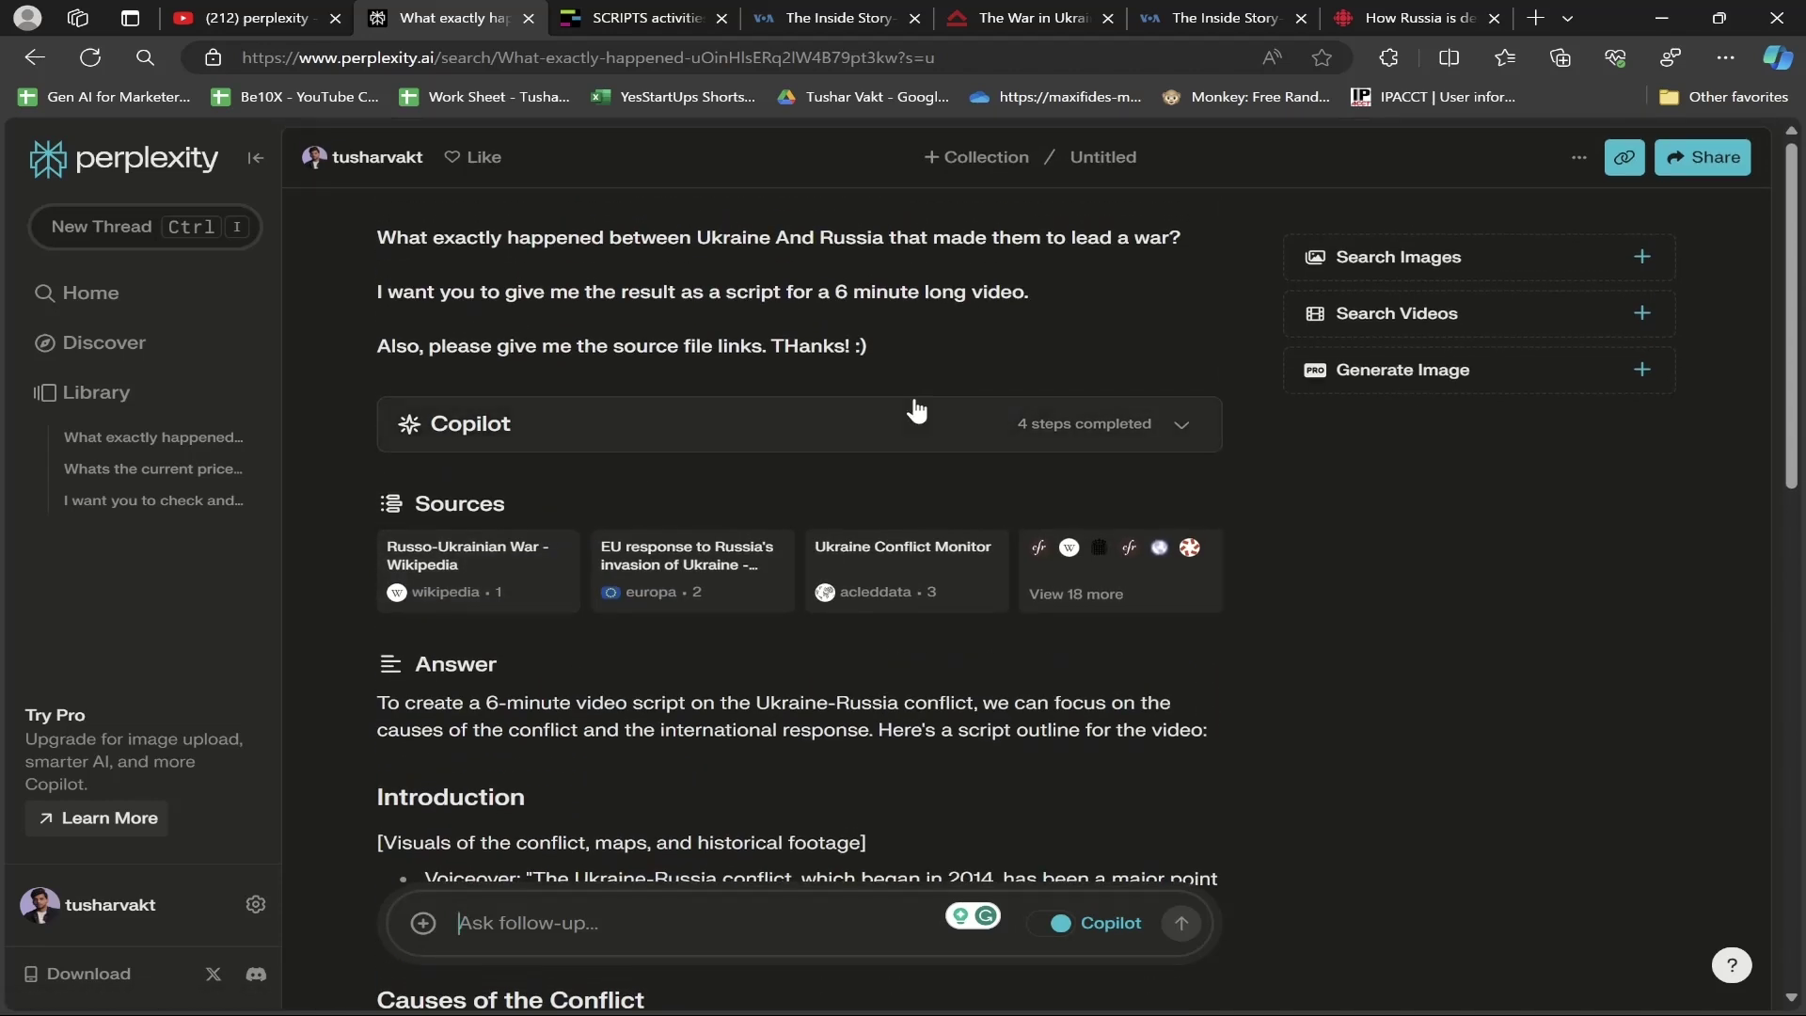
{"action": "scroll", "coordinate": [1331, 661], "scroll_direction": "down", "scroll_amount": 2}
{"action": "scroll", "coordinate": [1018, 524], "scroll_direction": "down", "scroll_amount": 1}
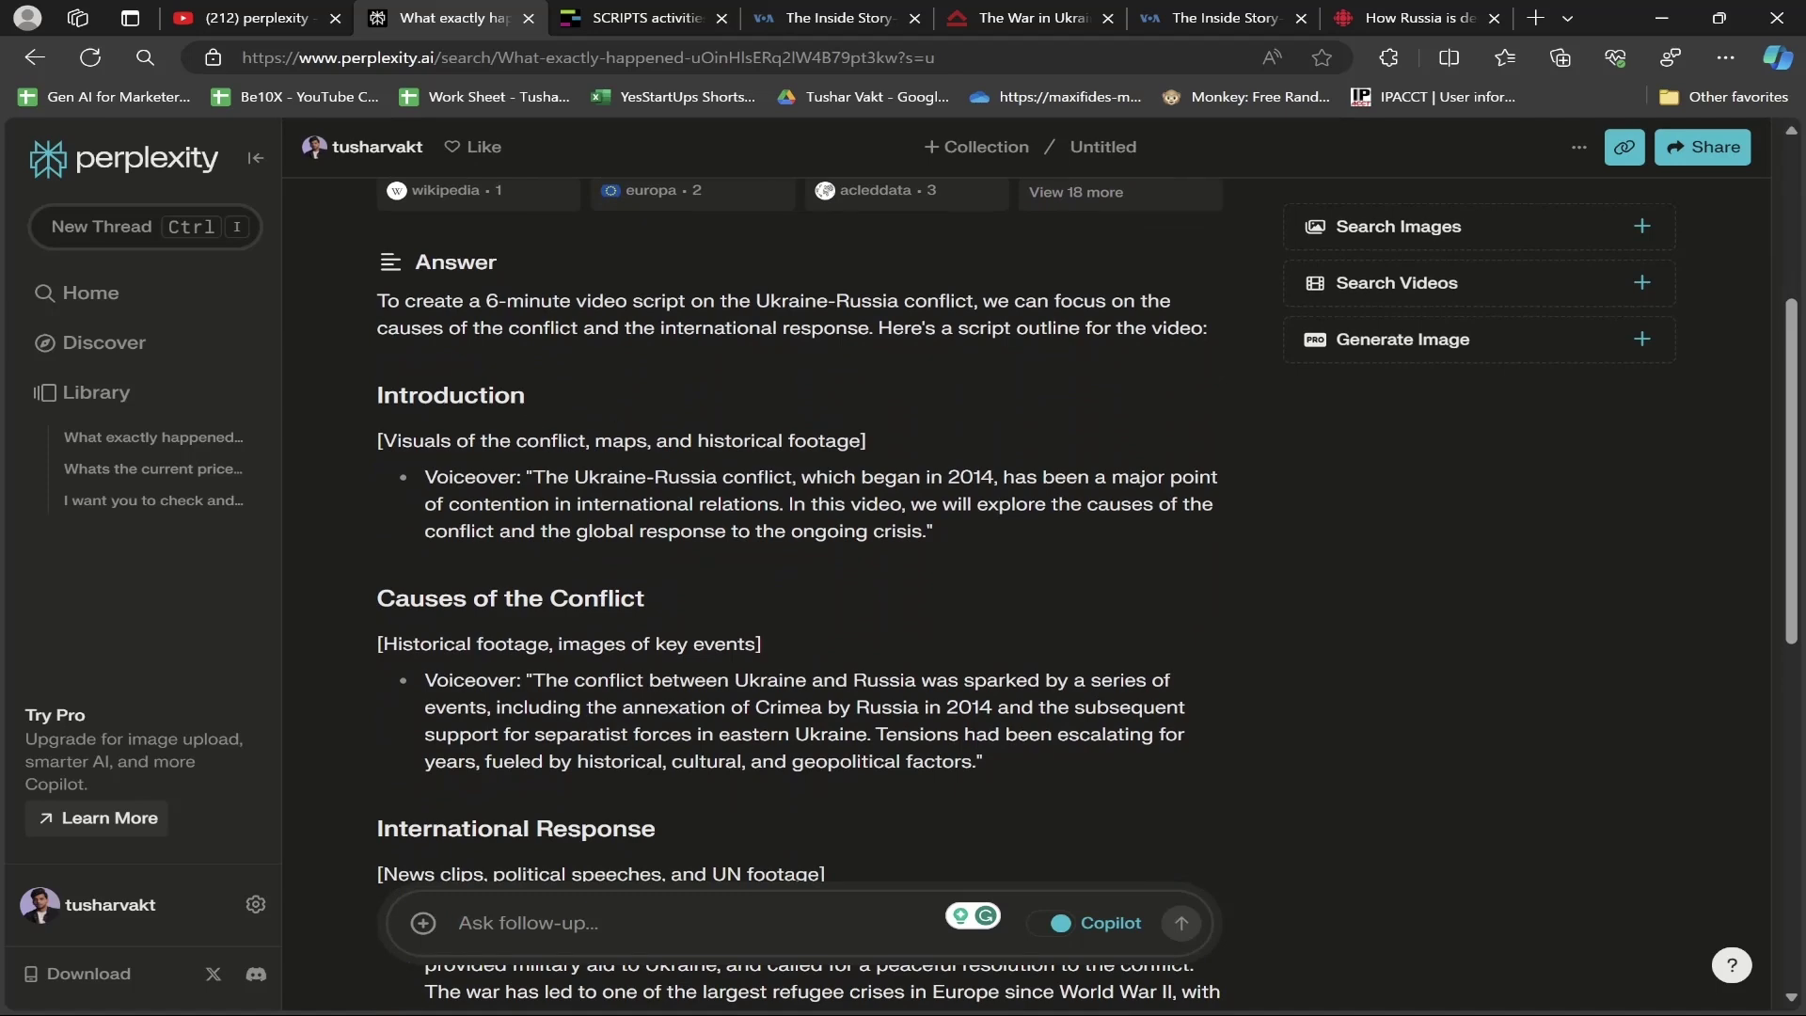
{"action": "scroll", "coordinate": [797, 593], "scroll_direction": "down", "scroll_amount": 1}
{"action": "scroll", "coordinate": [797, 593], "scroll_direction": "down", "scroll_amount": 1}
{"action": "scroll", "coordinate": [797, 593], "scroll_direction": "down", "scroll_amount": 2}
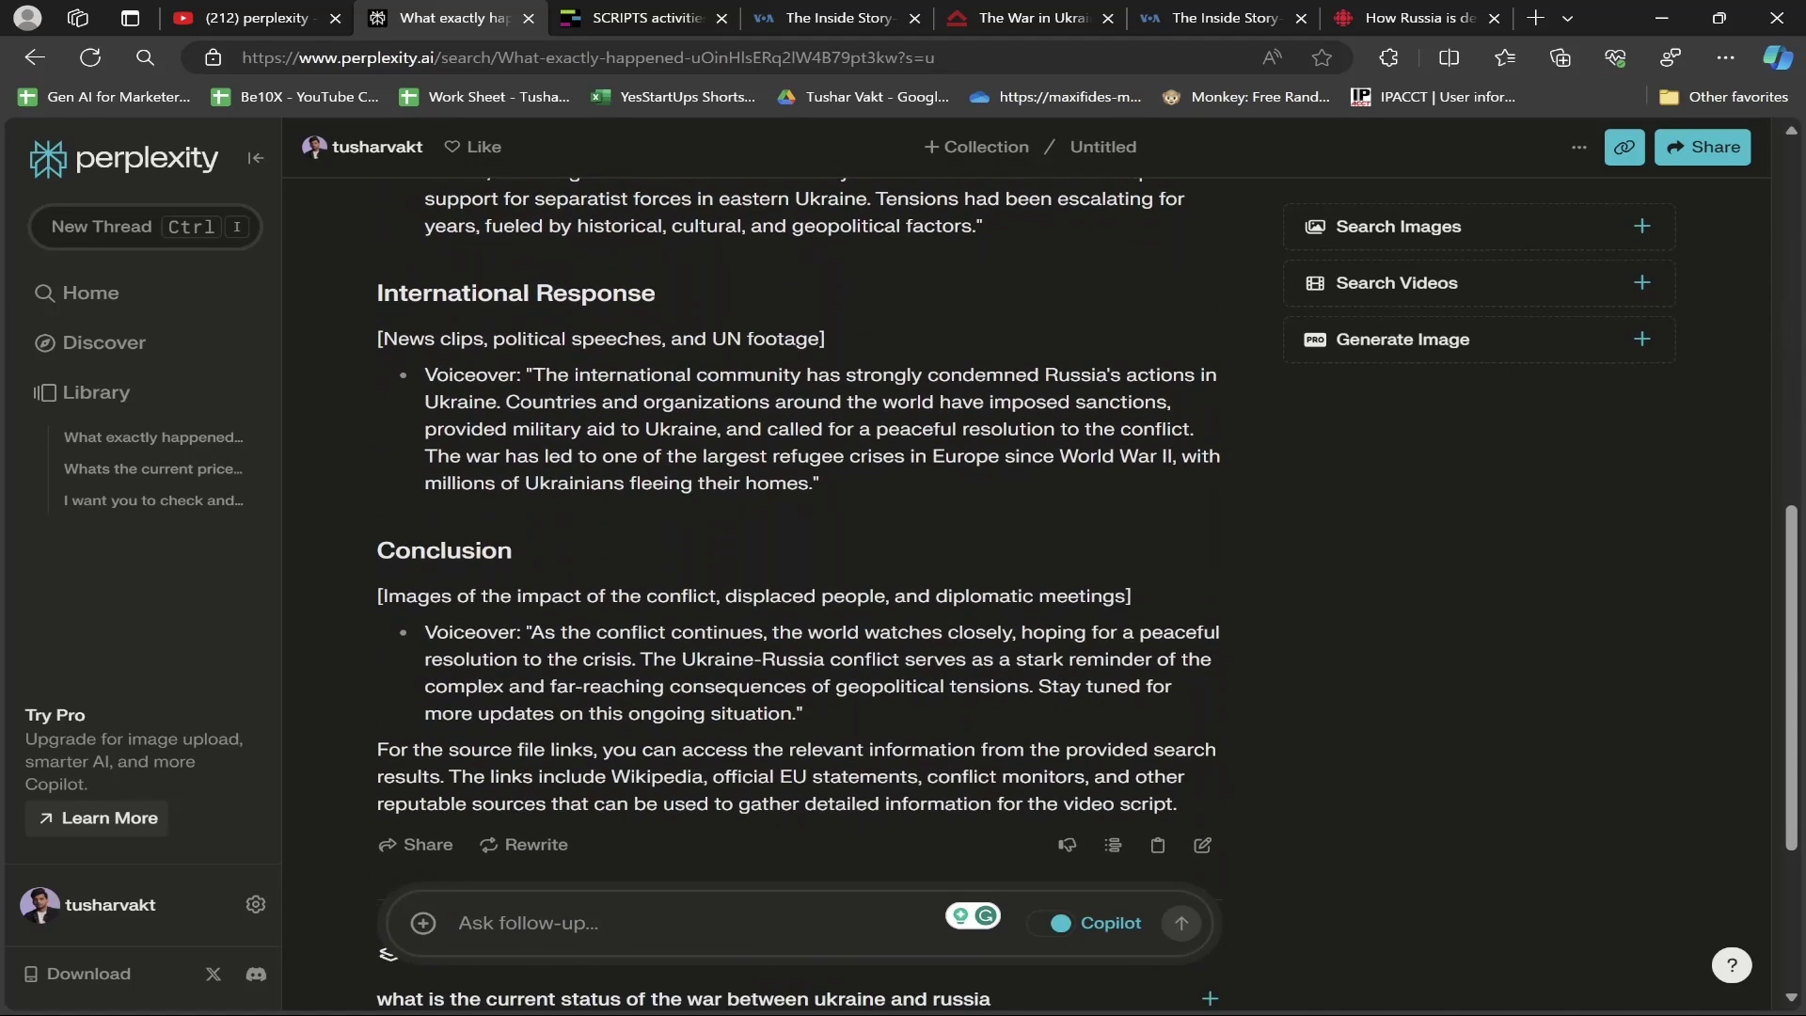
{"action": "scroll", "coordinate": [907, 437], "scroll_direction": "down", "scroll_amount": 1}
{"action": "scroll", "coordinate": [745, 472], "scroll_direction": "down", "scroll_amount": 1}
{"action": "scroll", "coordinate": [745, 473], "scroll_direction": "up", "scroll_amount": 3}
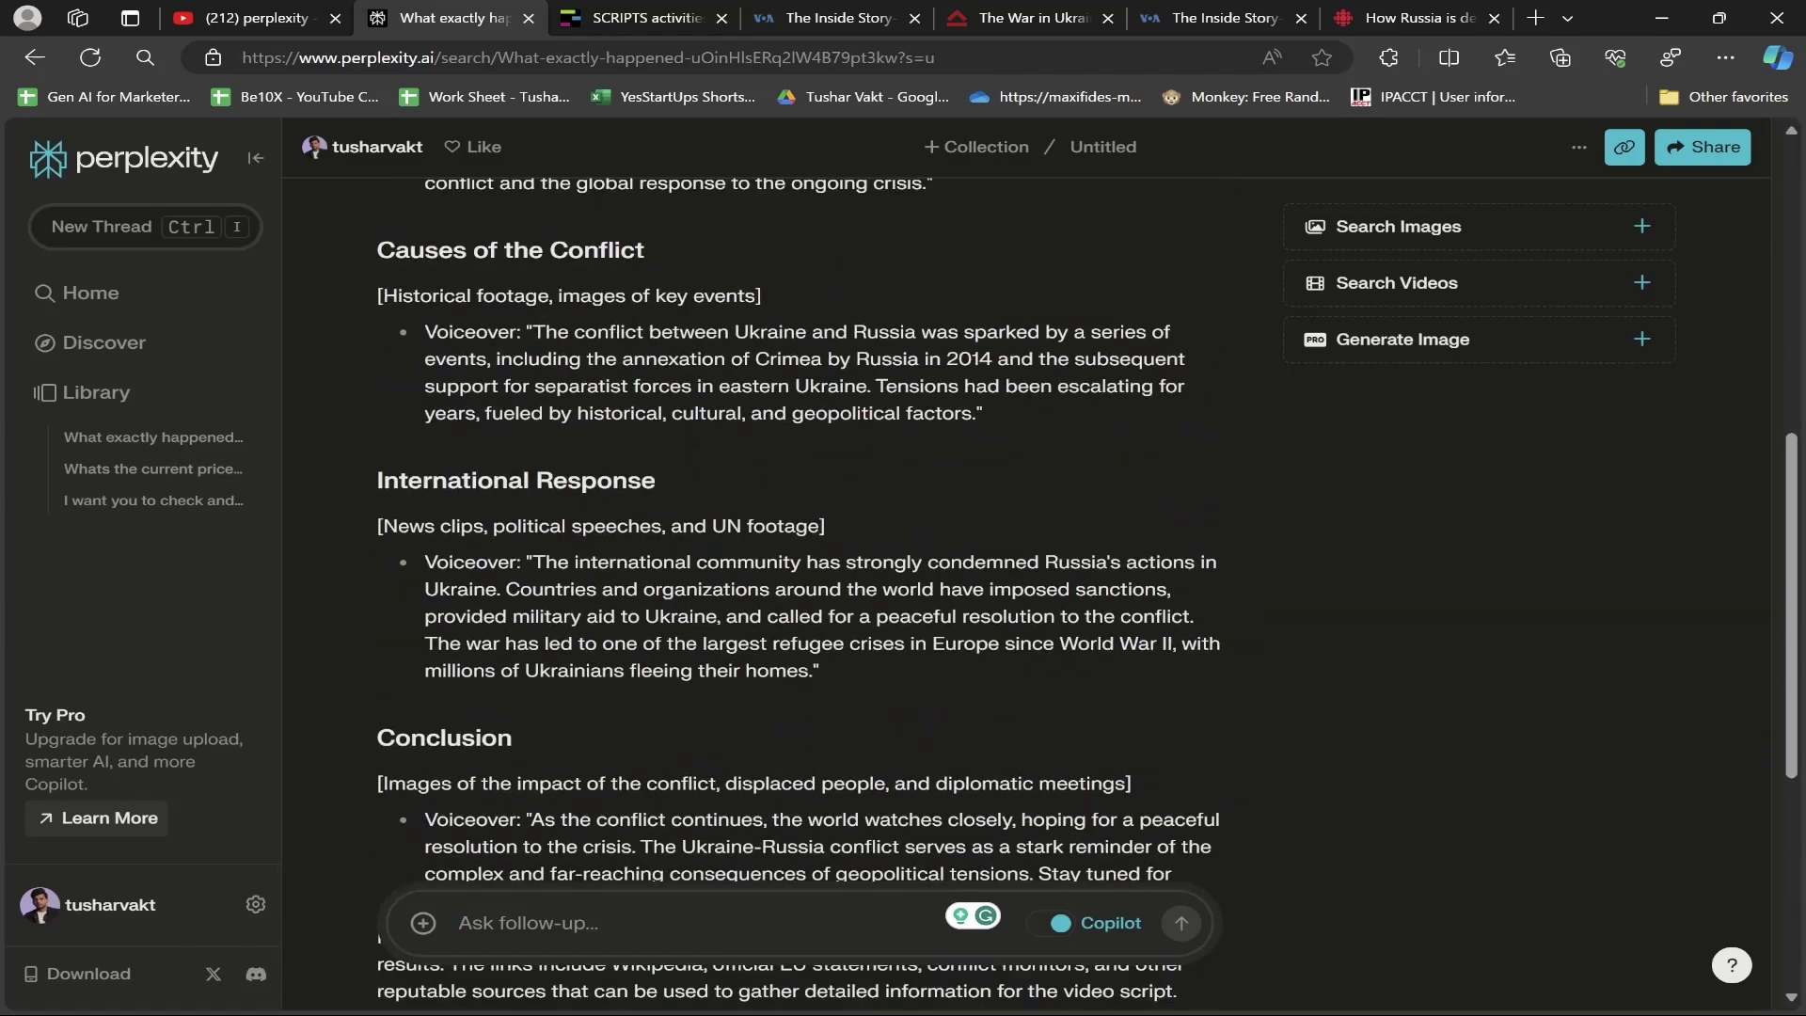
{"action": "scroll", "coordinate": [1141, 427], "scroll_direction": "up", "scroll_amount": 3}
{"action": "scroll", "coordinate": [1140, 428], "scroll_direction": "up", "scroll_amount": 2}
- Expand Copilot's research steps behind the finished script
{"action": "left_click", "coordinate": [1174, 427]}
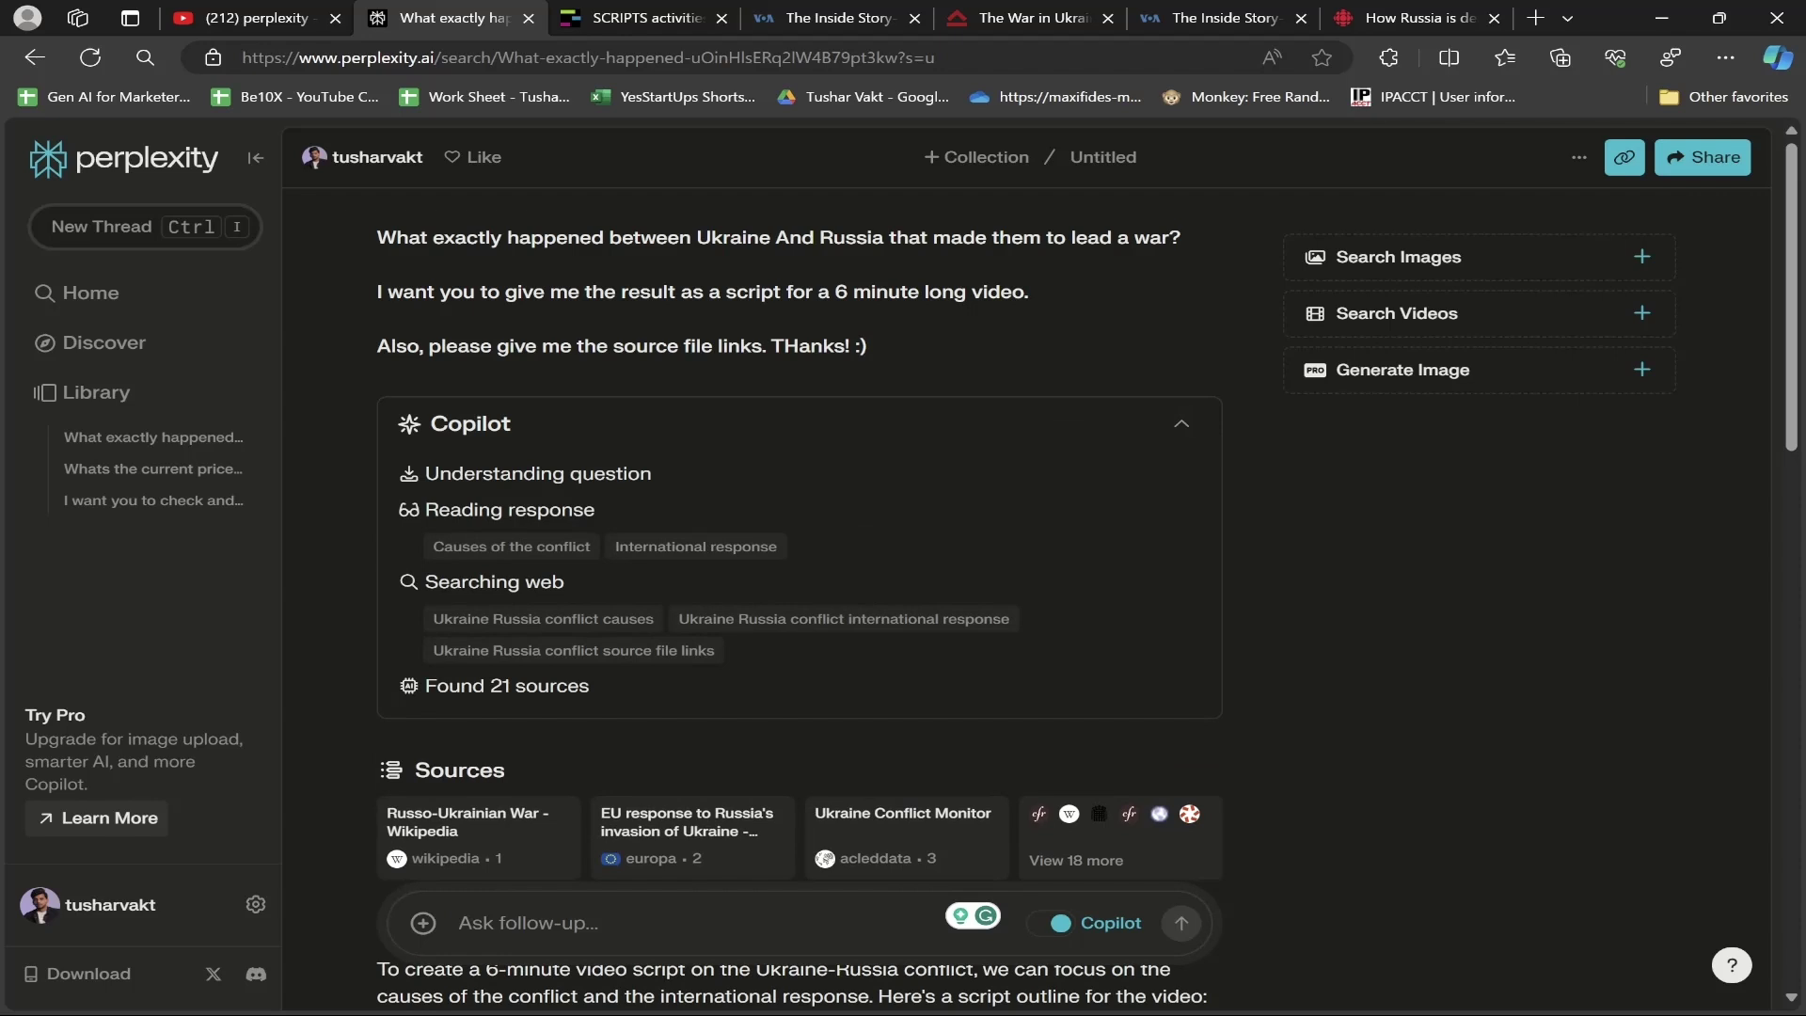
{"action": "scroll", "coordinate": [712, 542], "scroll_direction": "down", "scroll_amount": 4}
{"action": "scroll", "coordinate": [712, 543], "scroll_direction": "down", "scroll_amount": 5}
{"action": "scroll", "coordinate": [419, 504], "scroll_direction": "down", "scroll_amount": 2}
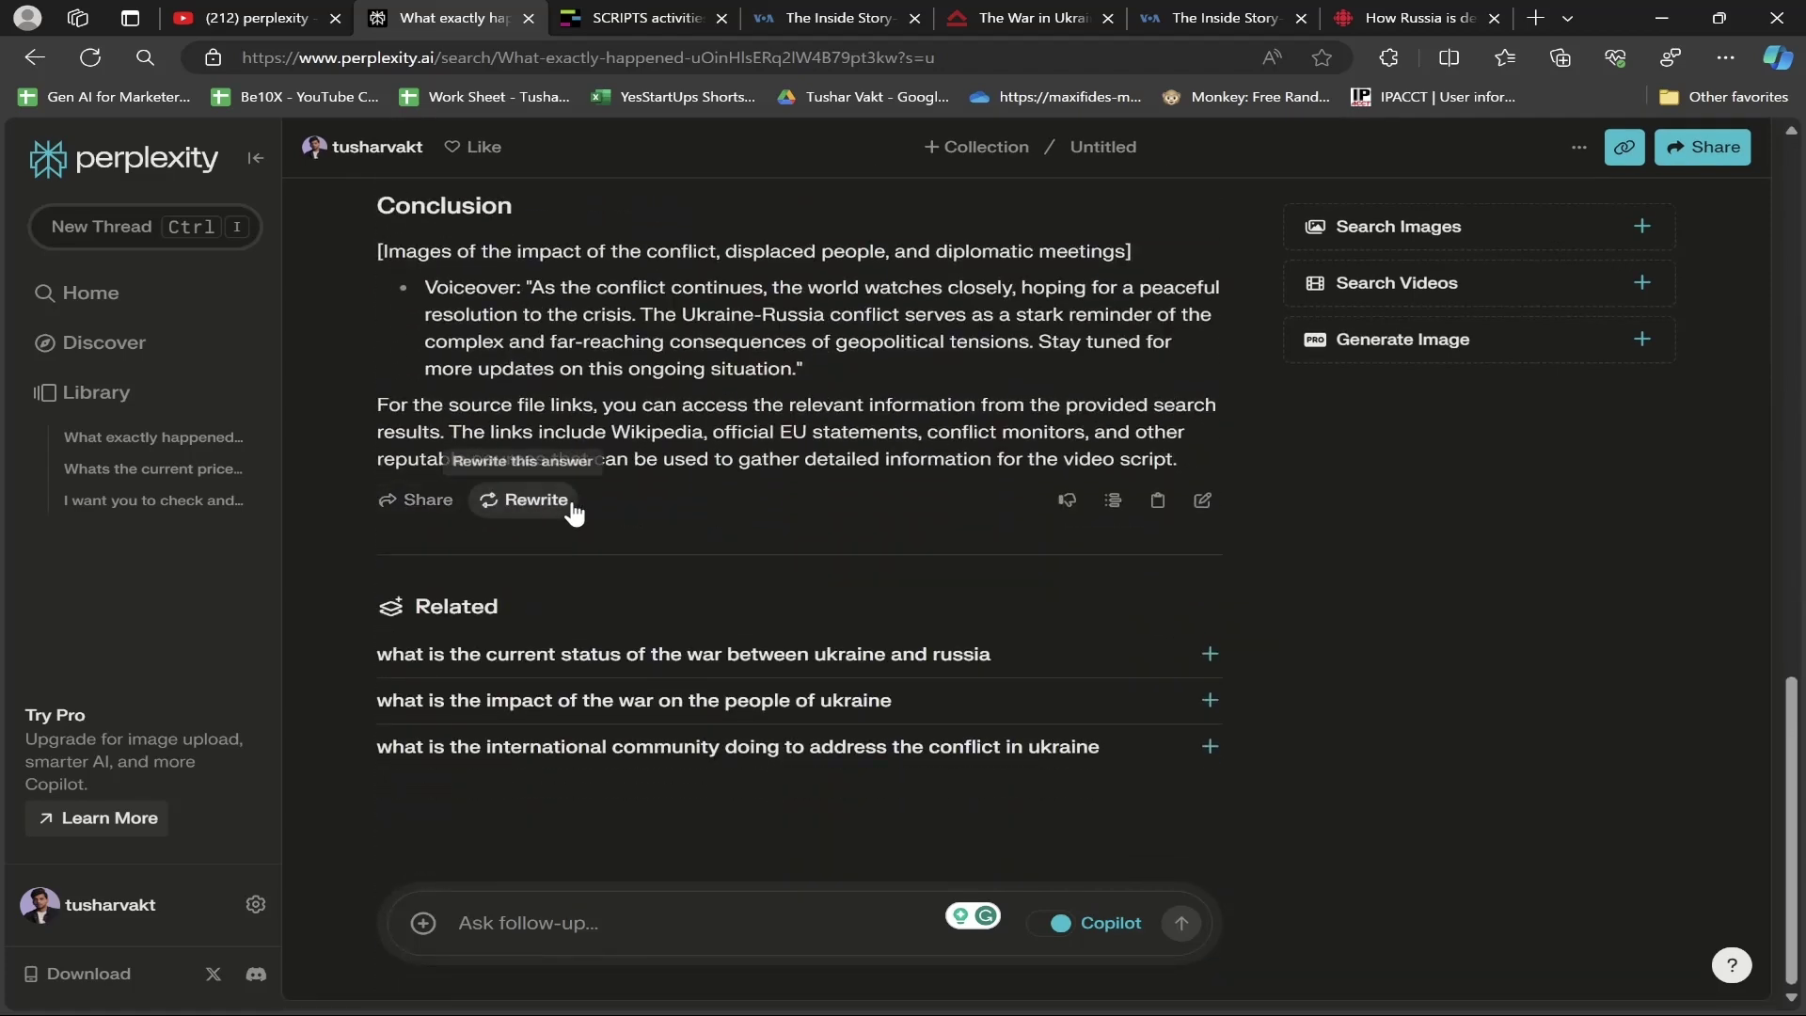
- Rewrite again with Copilot focusing on Timeline, Causes, International response and Key players
{"action": "left_click", "coordinate": [536, 499]}
{"action": "left_click", "coordinate": [408, 604]}
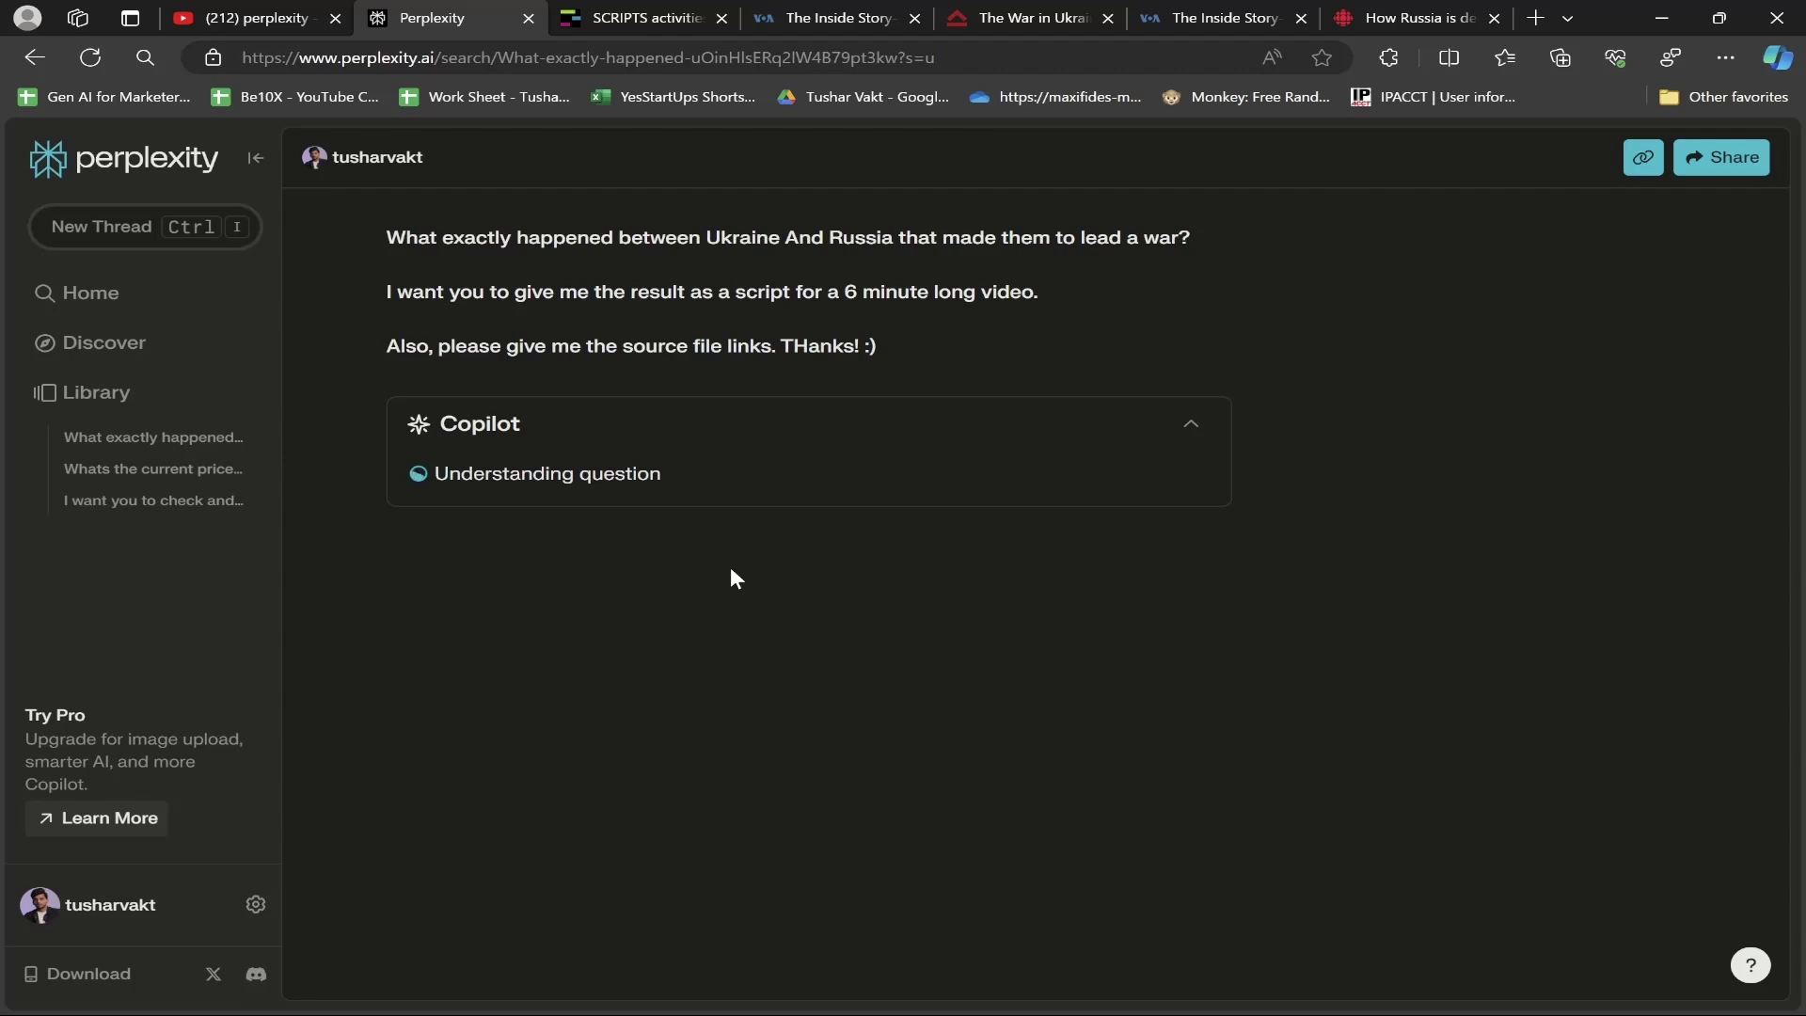
{"action": "left_click", "coordinate": [491, 525]}
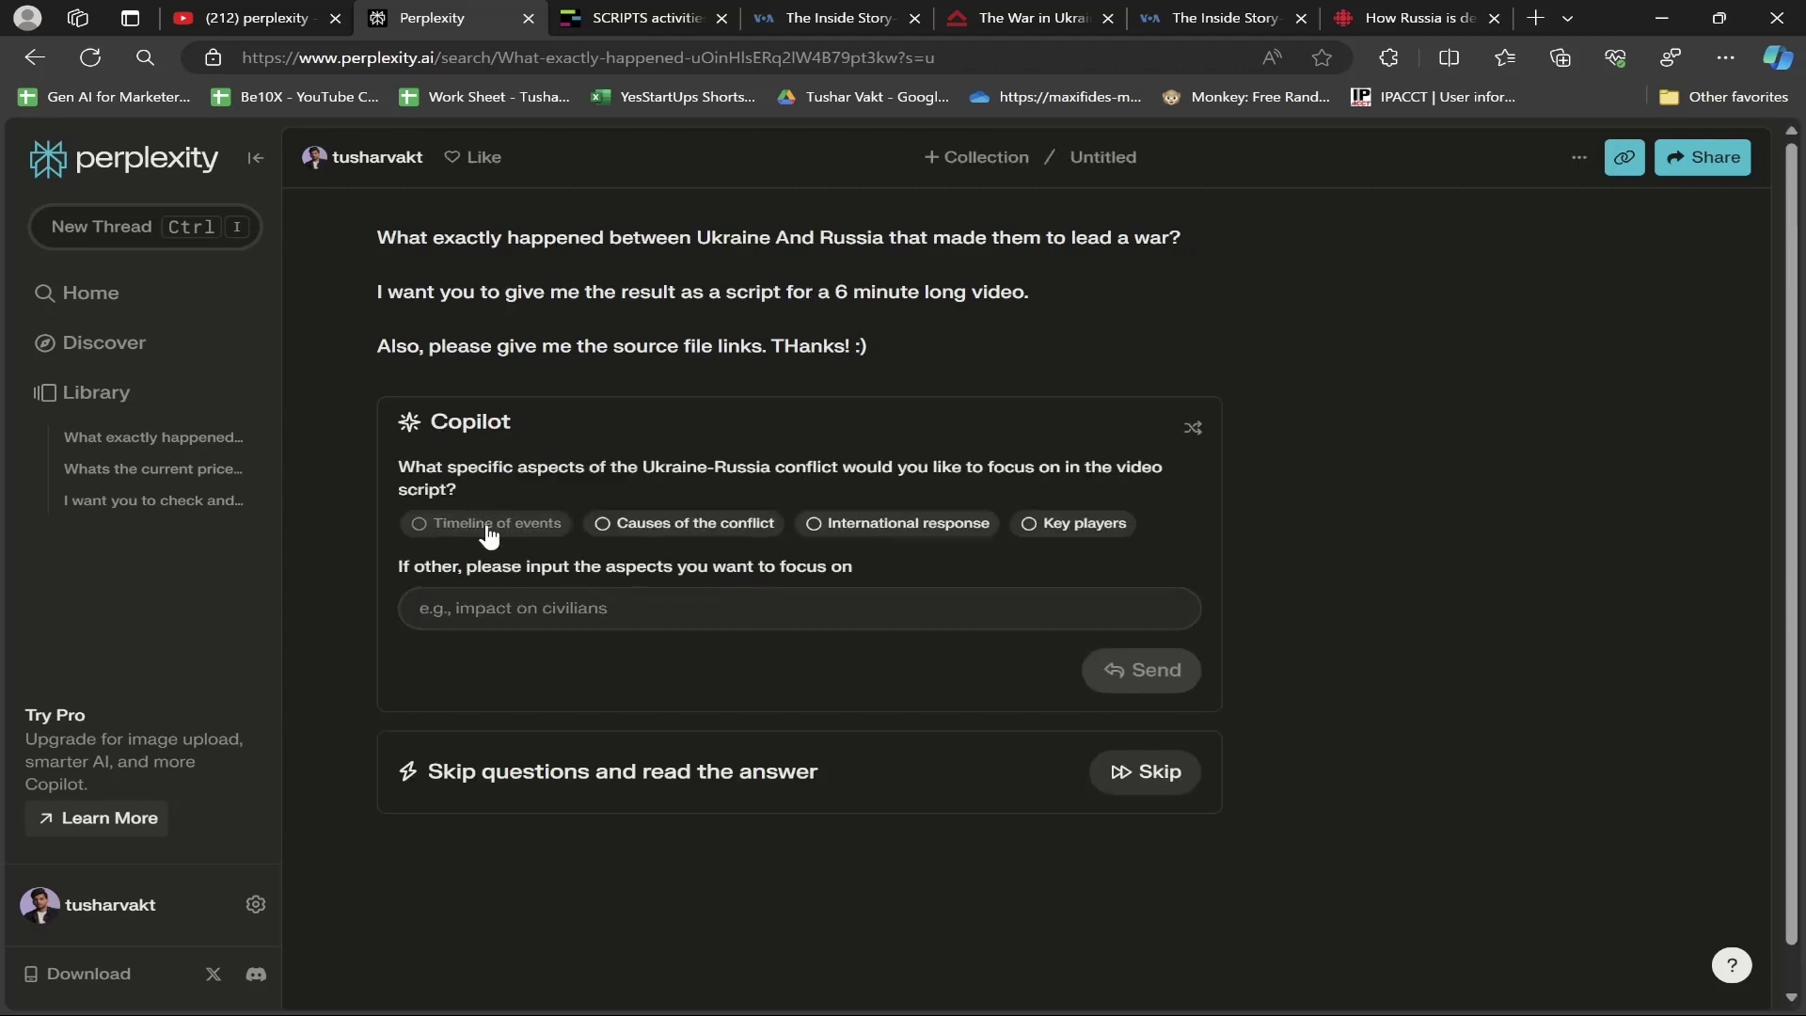
{"action": "left_click", "coordinate": [693, 538]}
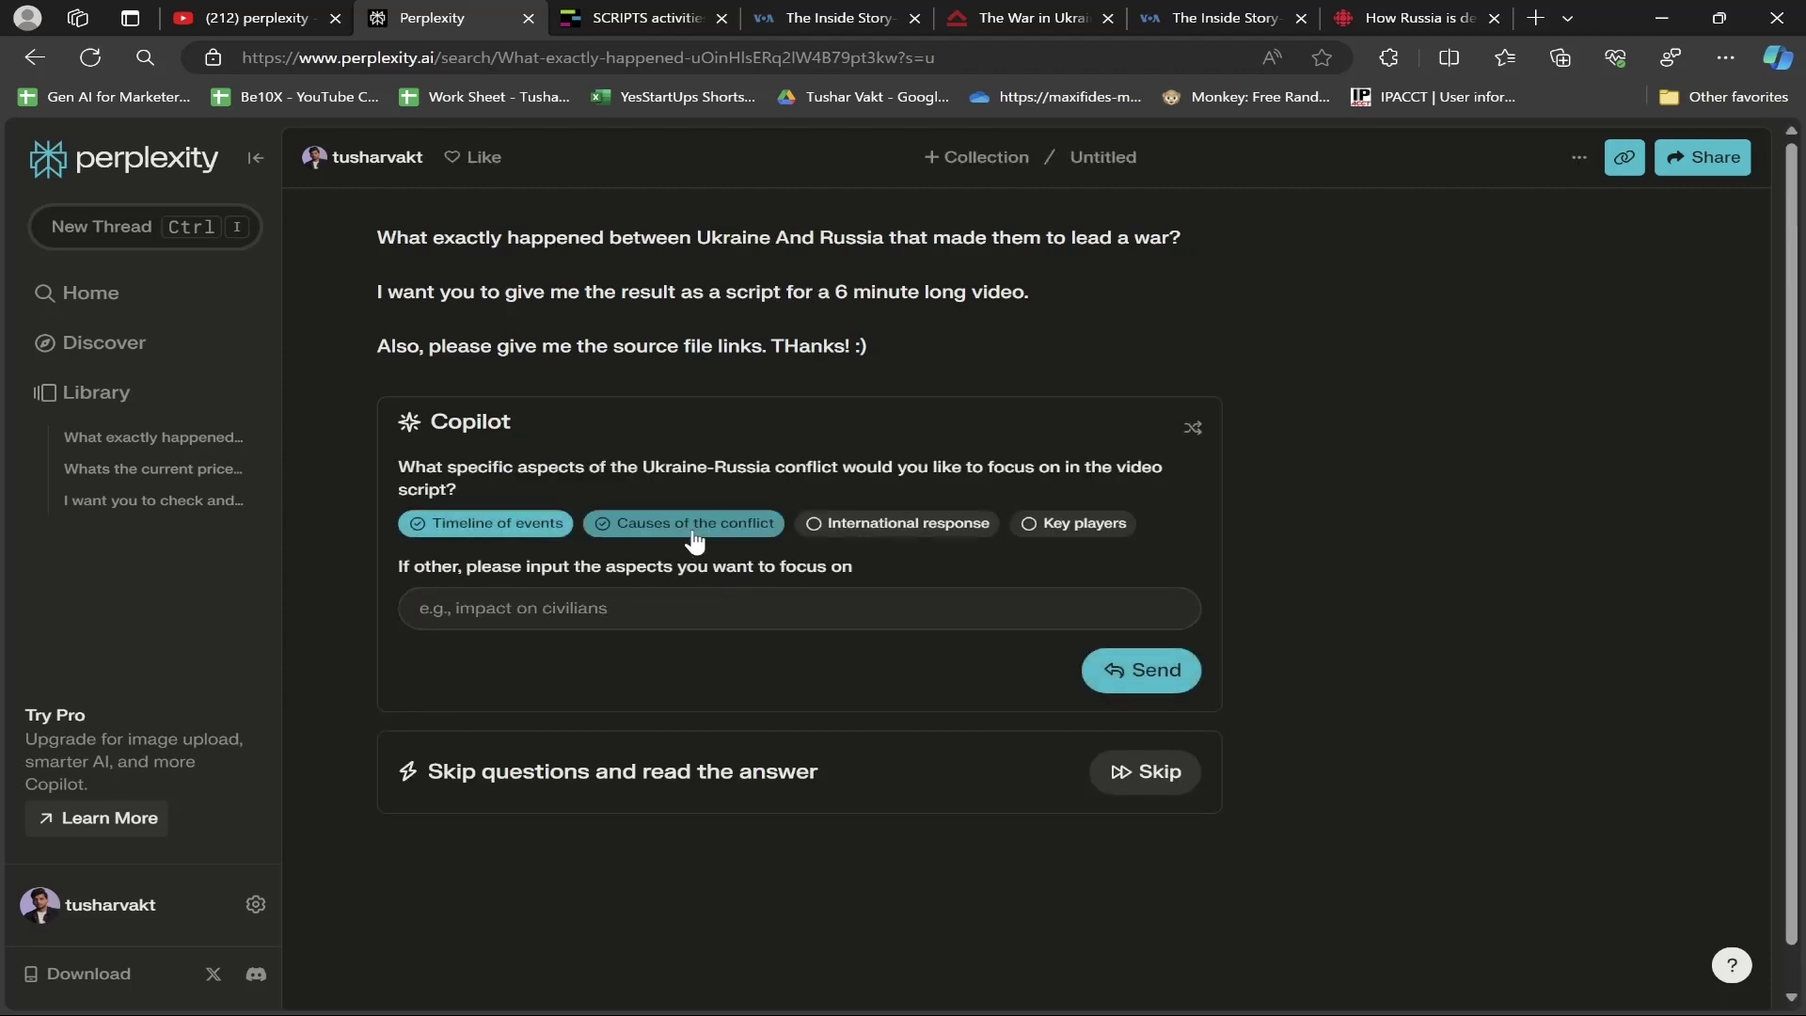
{"action": "left_click", "coordinate": [902, 532]}
{"action": "left_click", "coordinate": [1055, 534]}
- Add custom aspects 'Impact on Trade, Impact on India and their citizens' and send
{"action": "left_click", "coordinate": [420, 608]}
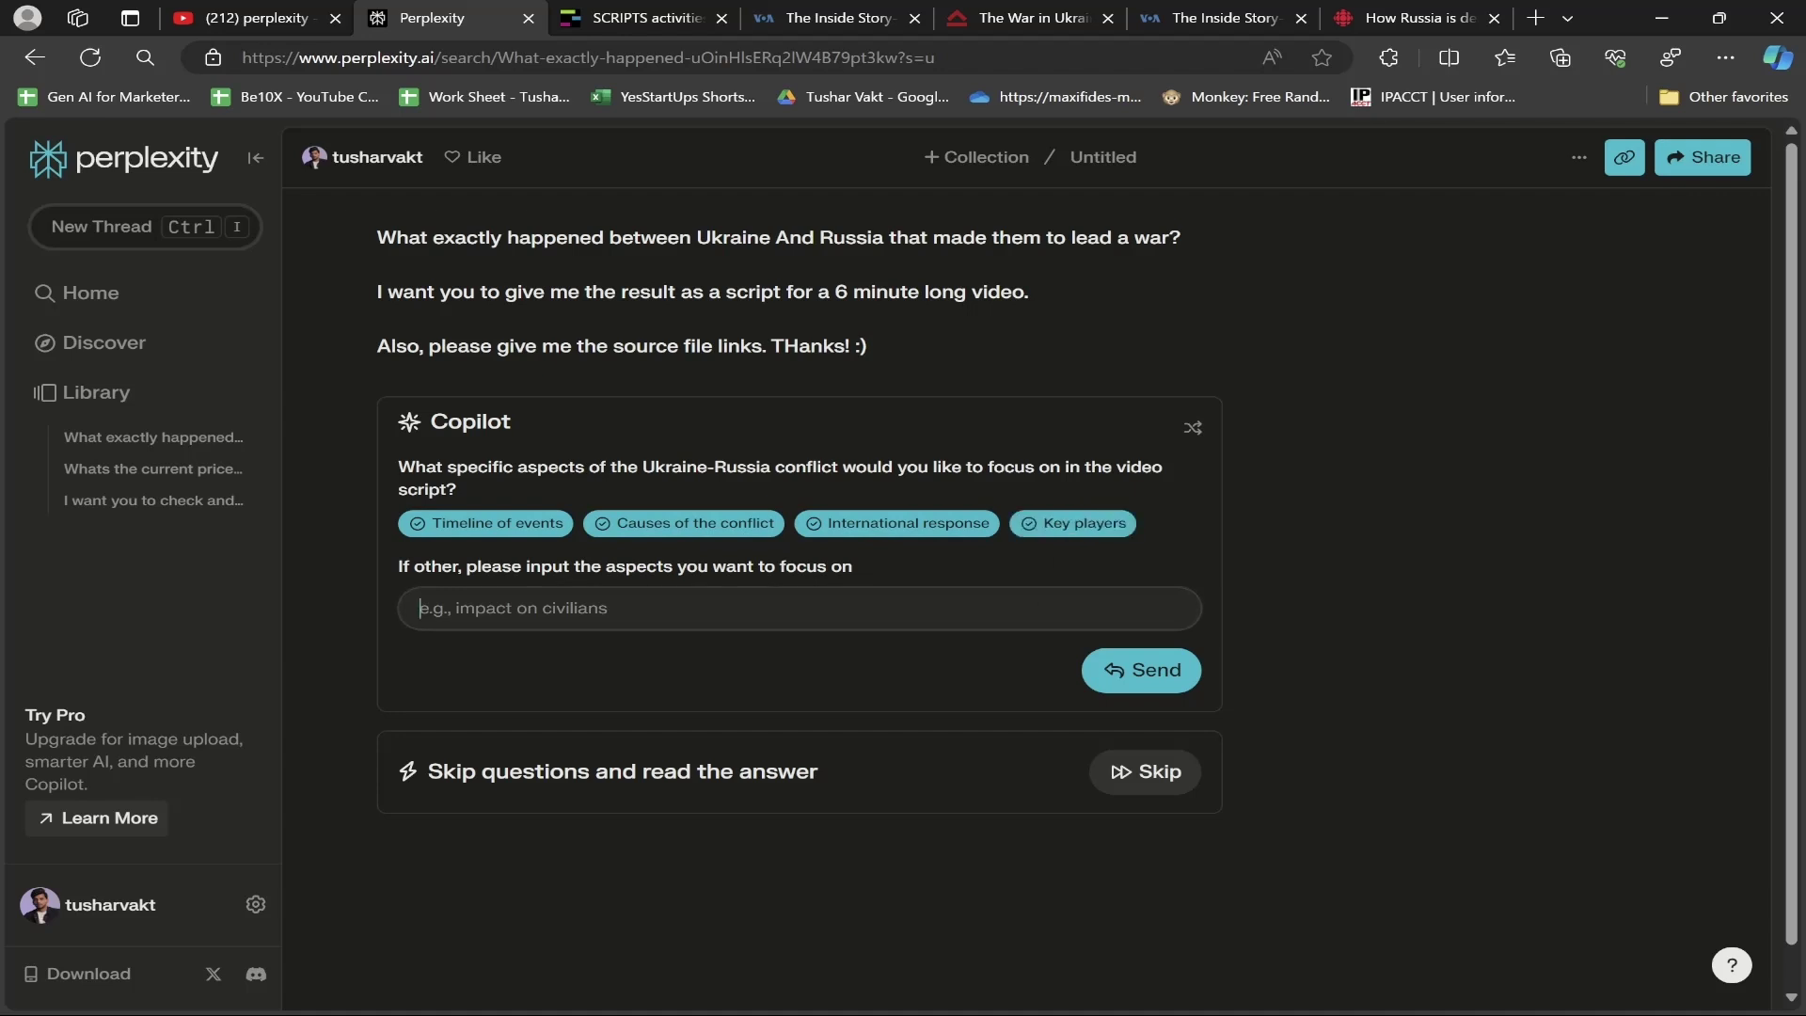
{"action": "type", "text": "Impo"}
{"action": "type", "text": "act on "}
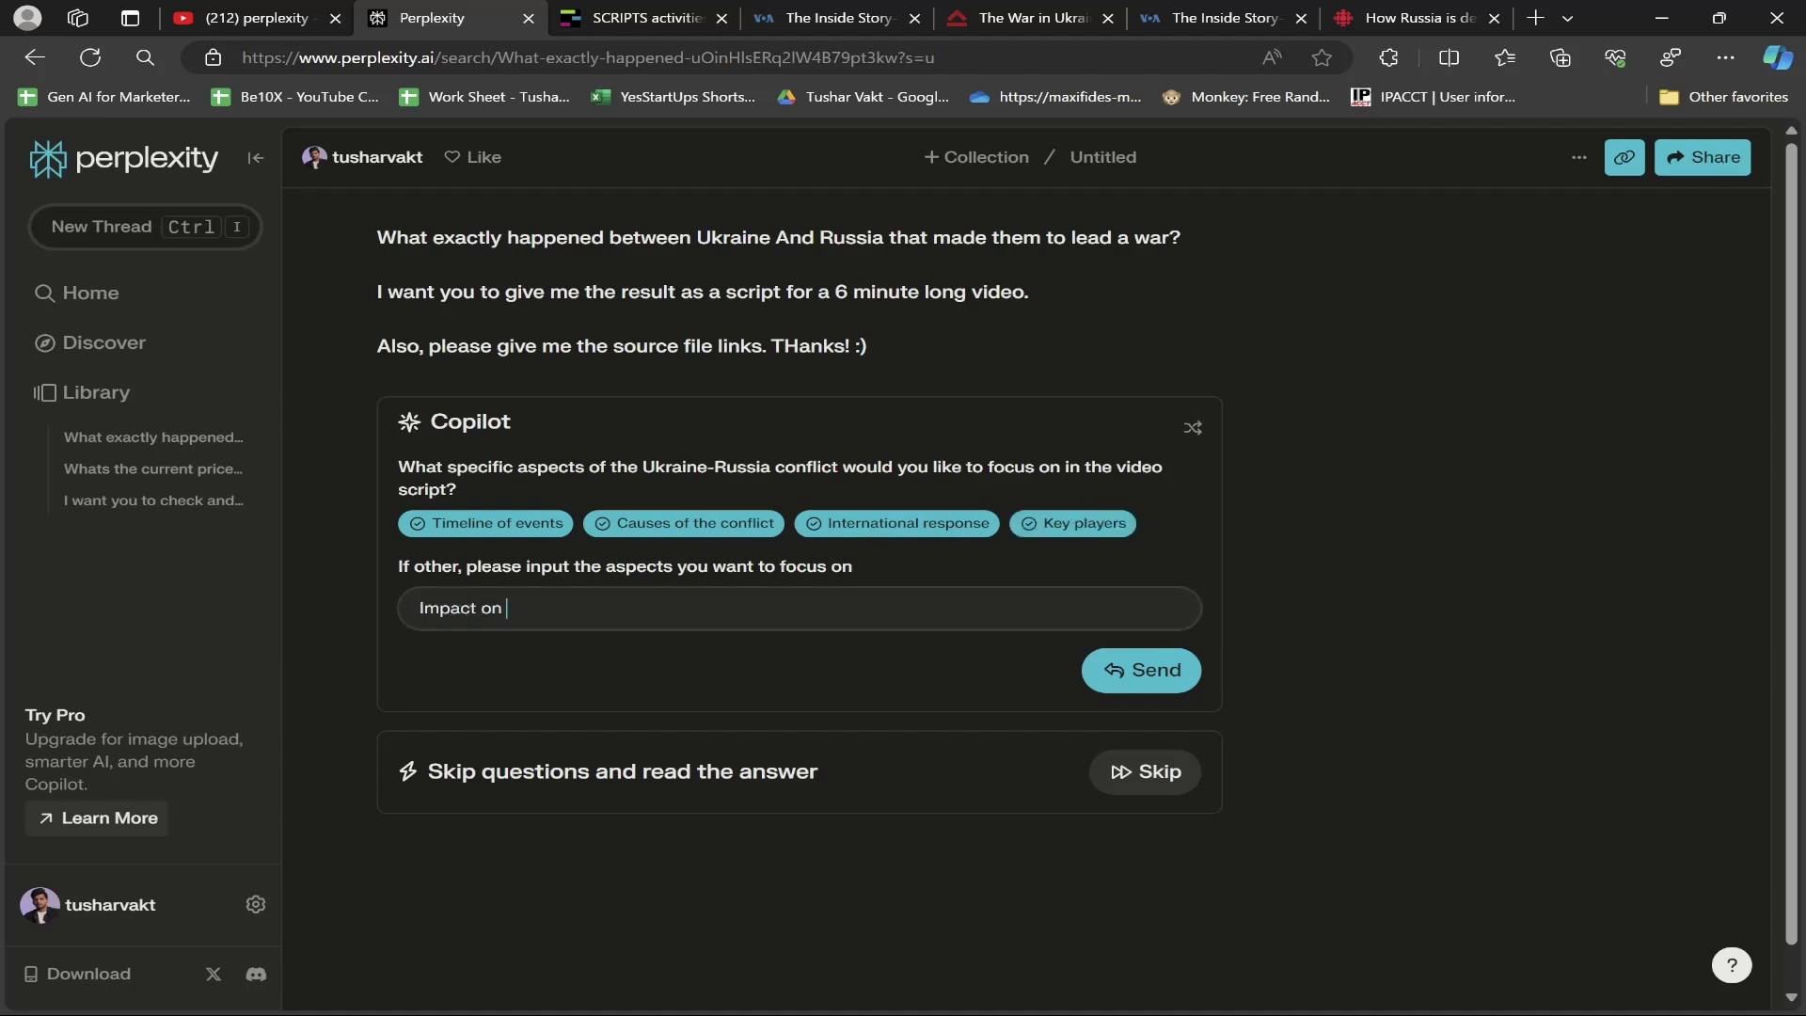
{"action": "type", "text": " Impact on"}
{"action": "type", "text": " India and their citizens"}
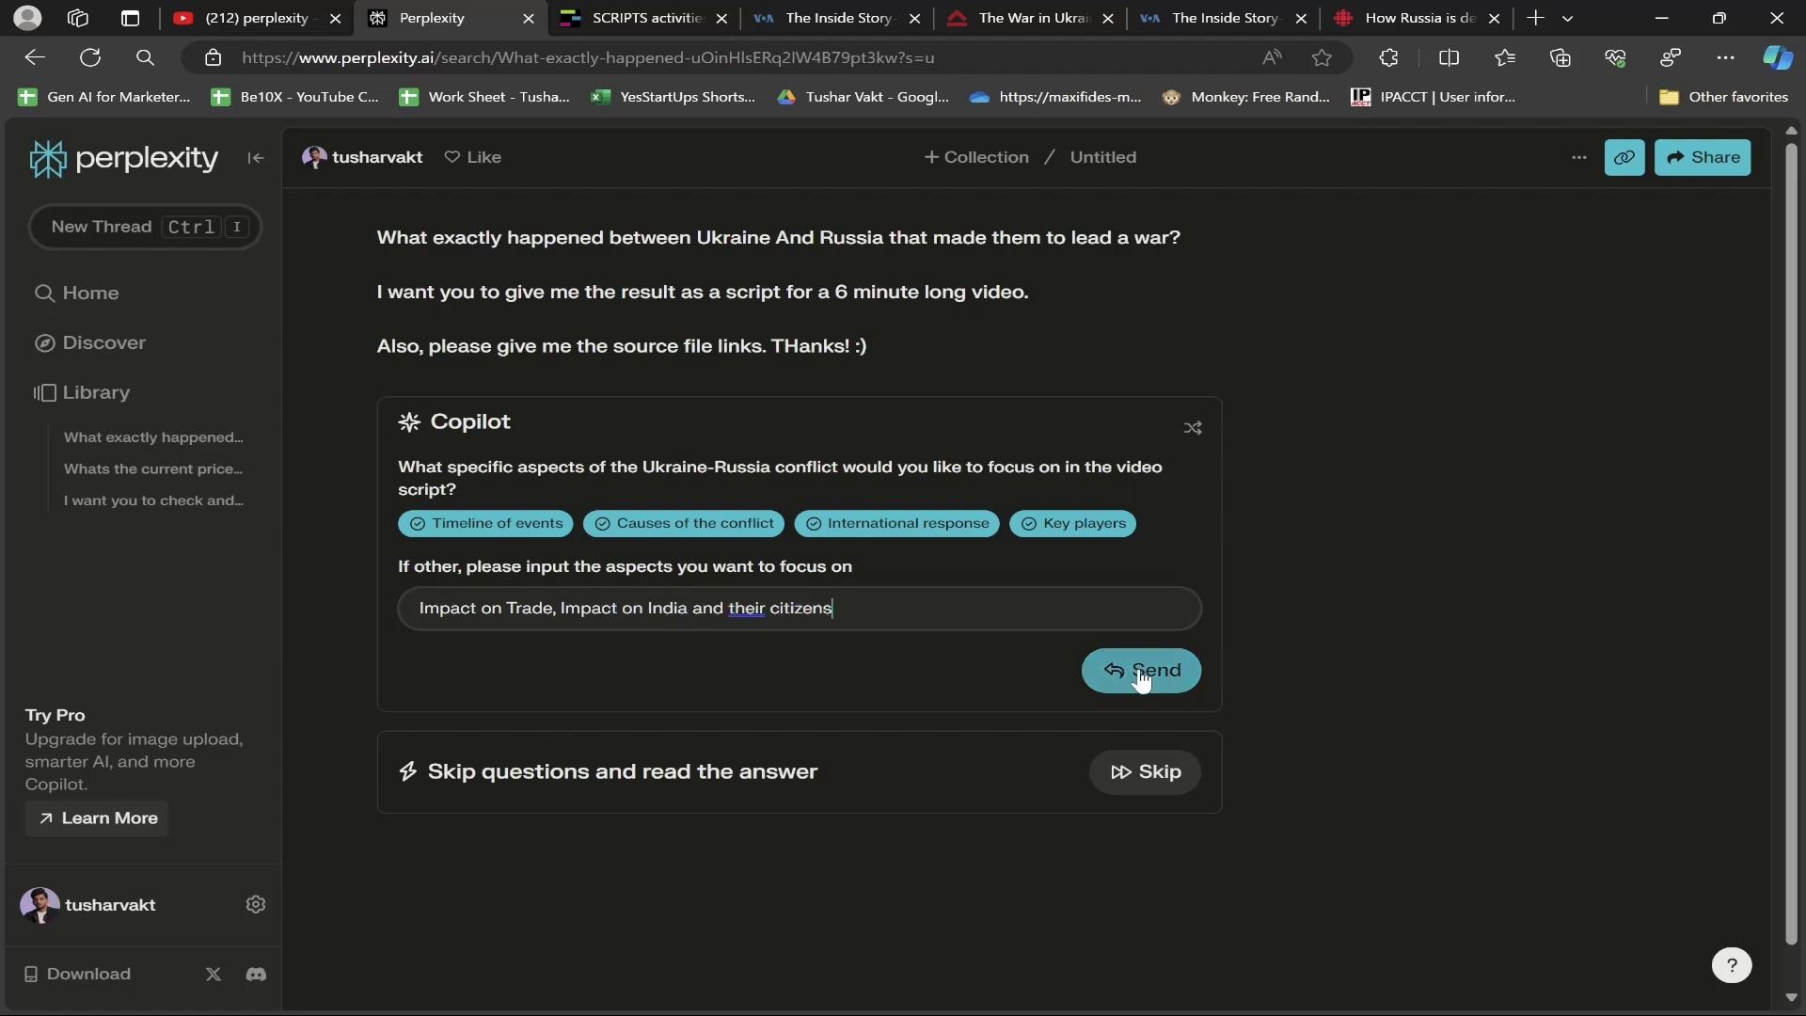
{"action": "left_click", "coordinate": [1146, 674]}
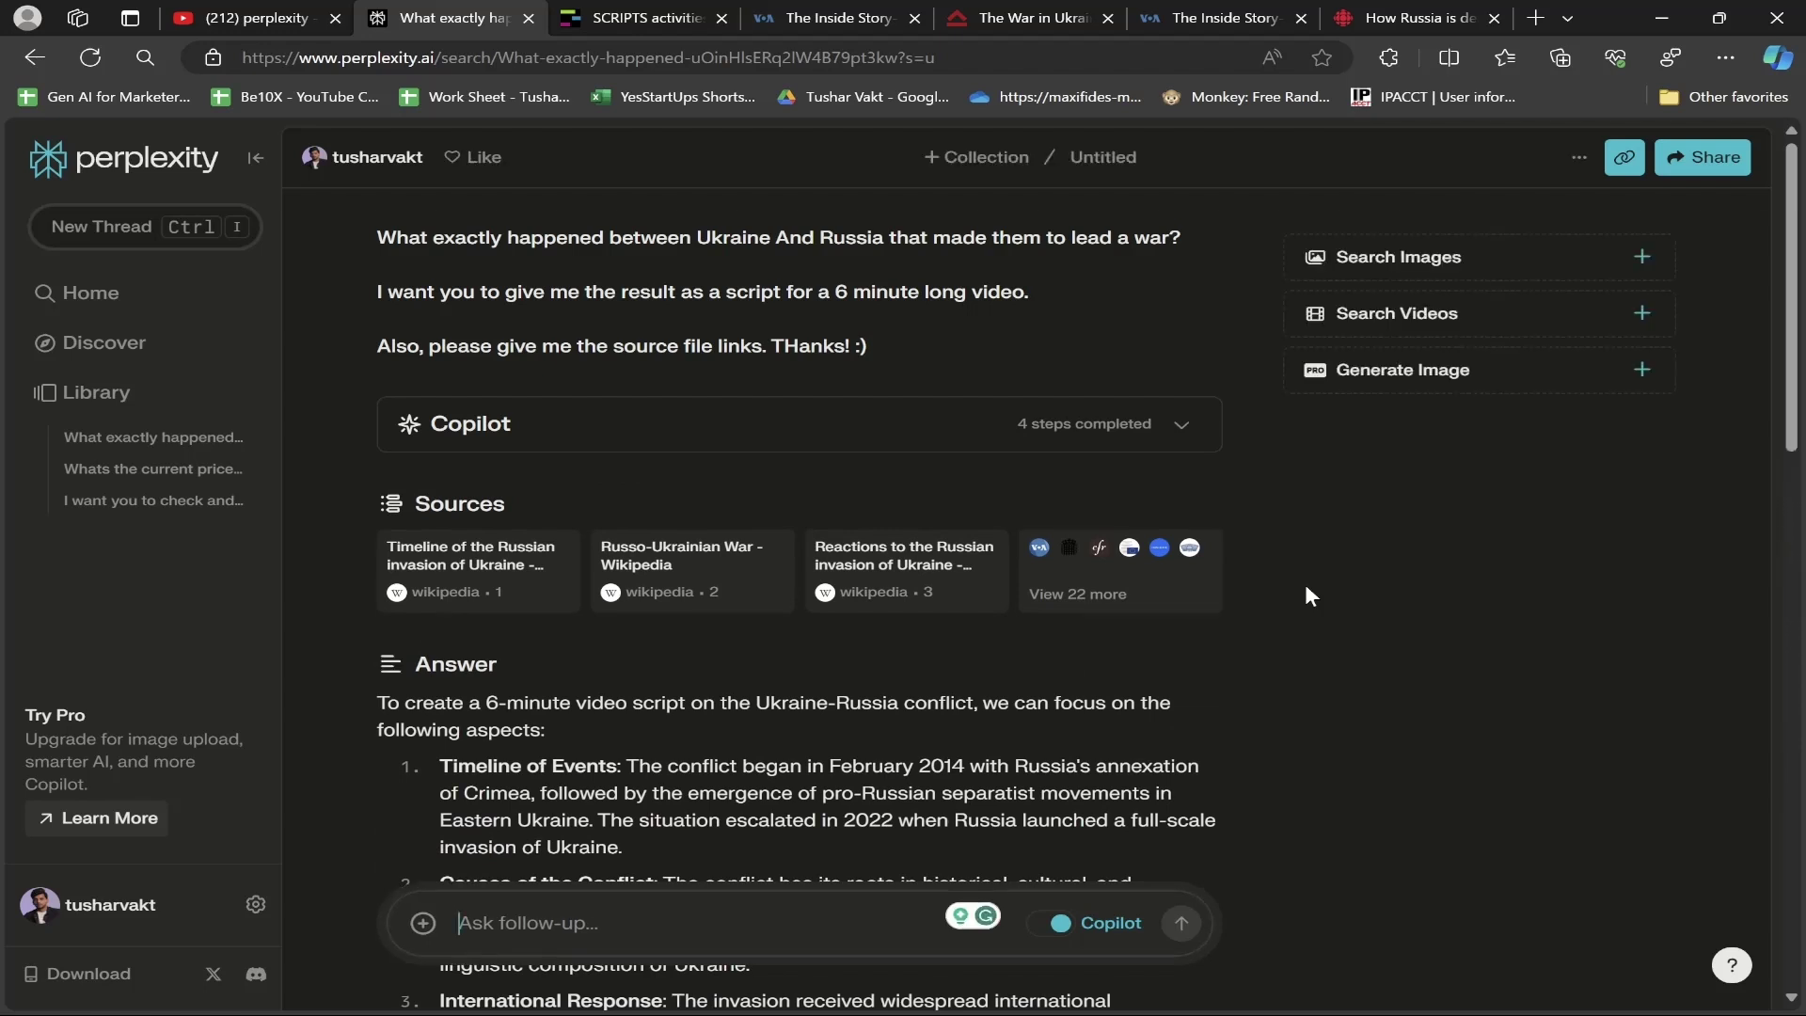
{"action": "scroll", "coordinate": [1305, 583], "scroll_direction": "down", "scroll_amount": 1}
{"action": "scroll", "coordinate": [1303, 563], "scroll_direction": "down", "scroll_amount": 1}
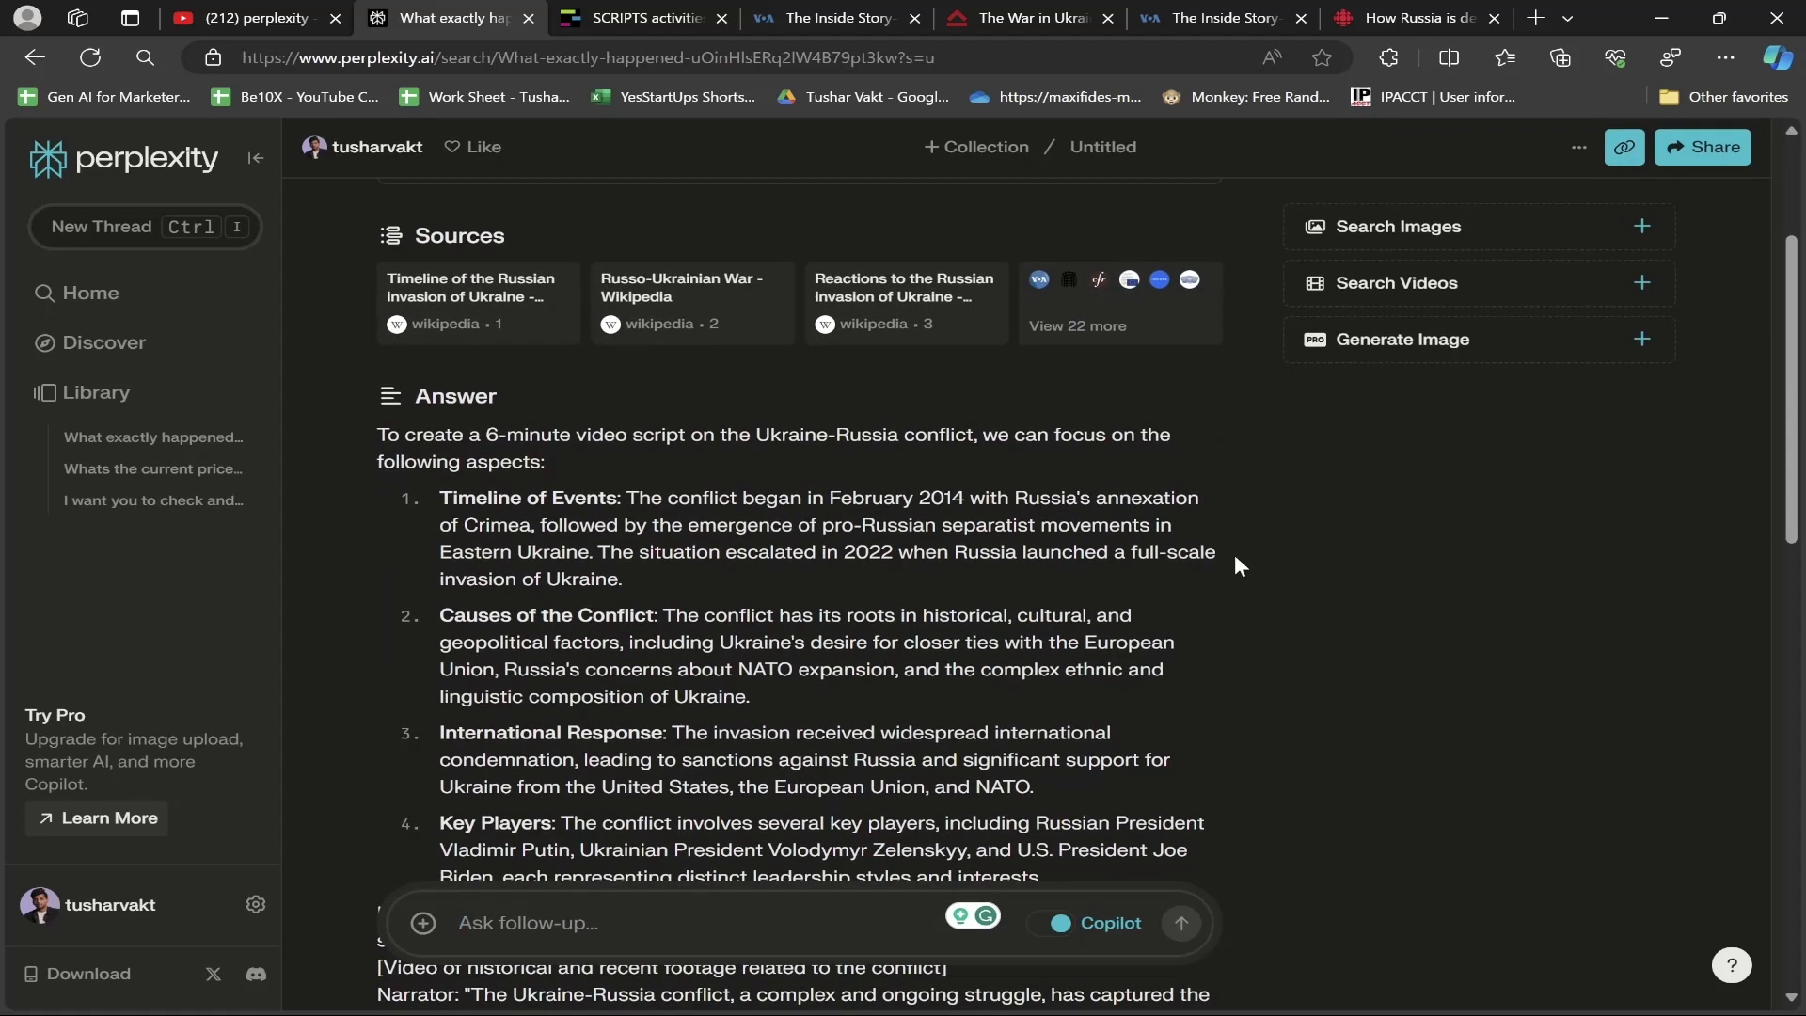
{"action": "scroll", "coordinate": [745, 505], "scroll_direction": "down", "scroll_amount": 1}
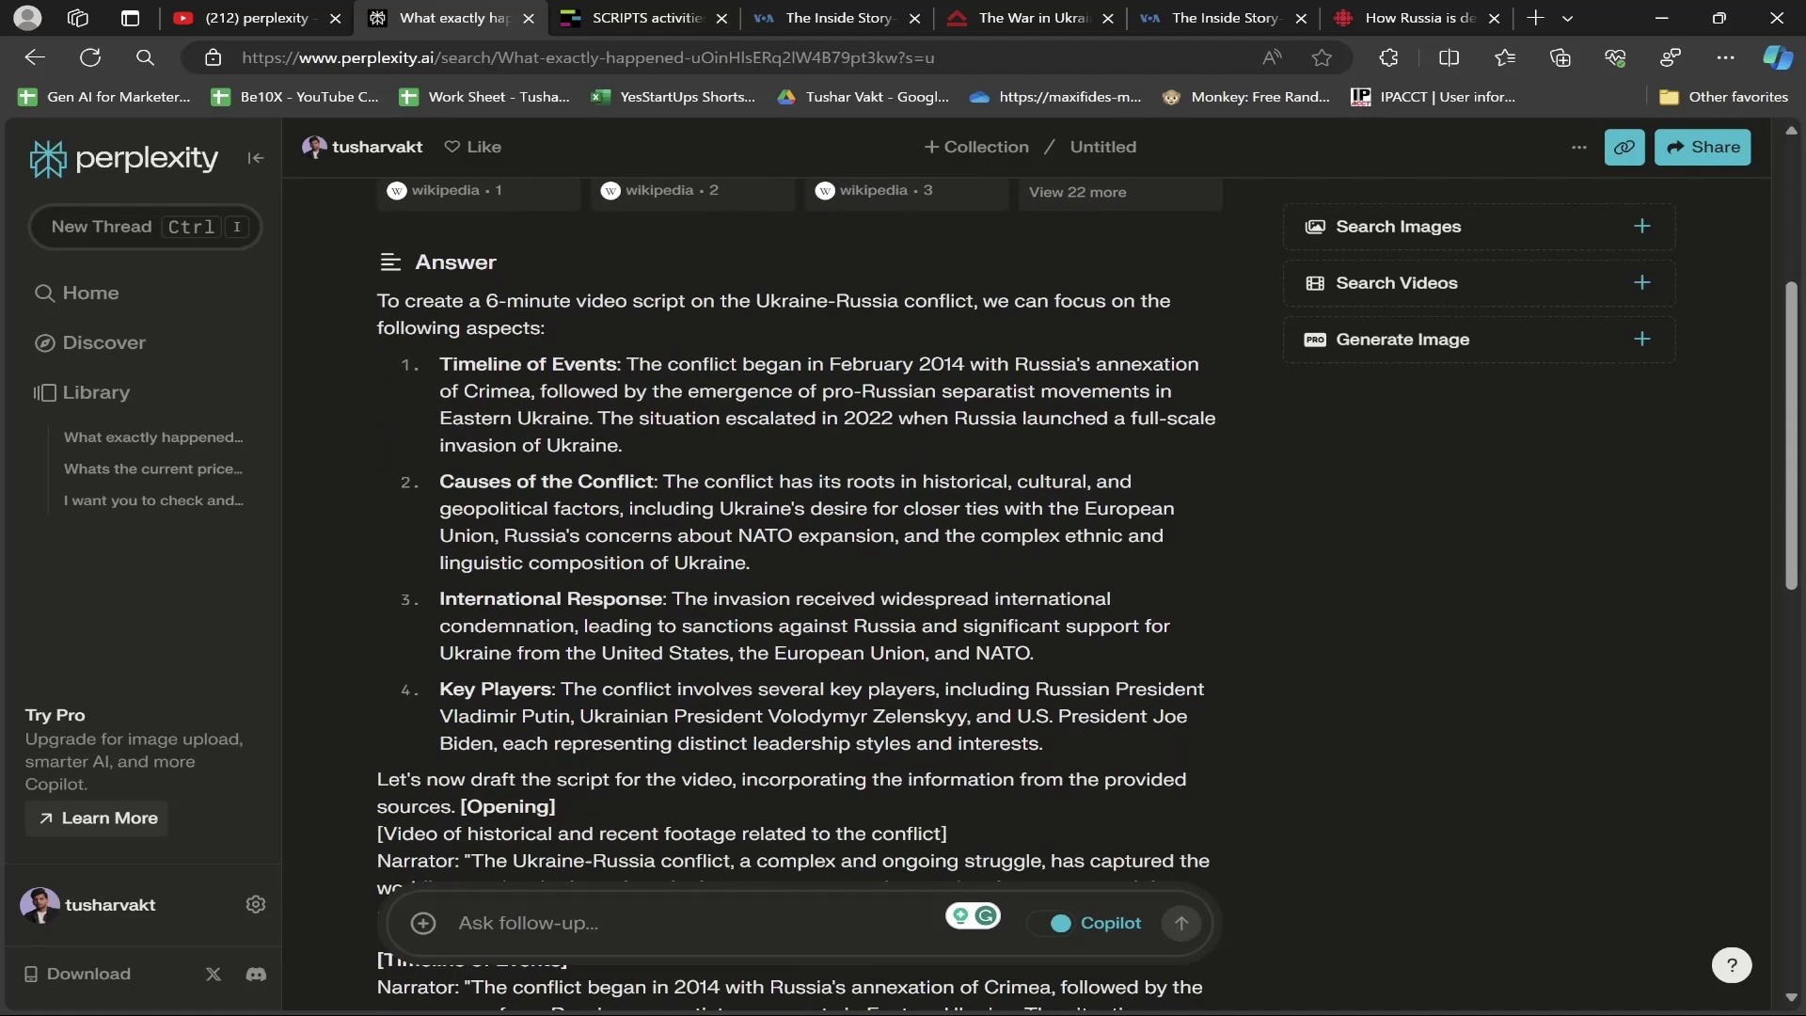
{"action": "scroll", "coordinate": [745, 505], "scroll_direction": "down", "scroll_amount": 1}
{"action": "scroll", "coordinate": [489, 358], "scroll_direction": "up", "scroll_amount": 1}
- Highlight the Timeline of Events, Causes of the Conflict and International Response headings, then the script-draft intro line
{"action": "left_click_drag", "start_coordinate": [440, 364], "coordinate": [627, 365]}
{"action": "left_click_drag", "start_coordinate": [439, 480], "coordinate": [654, 481]}
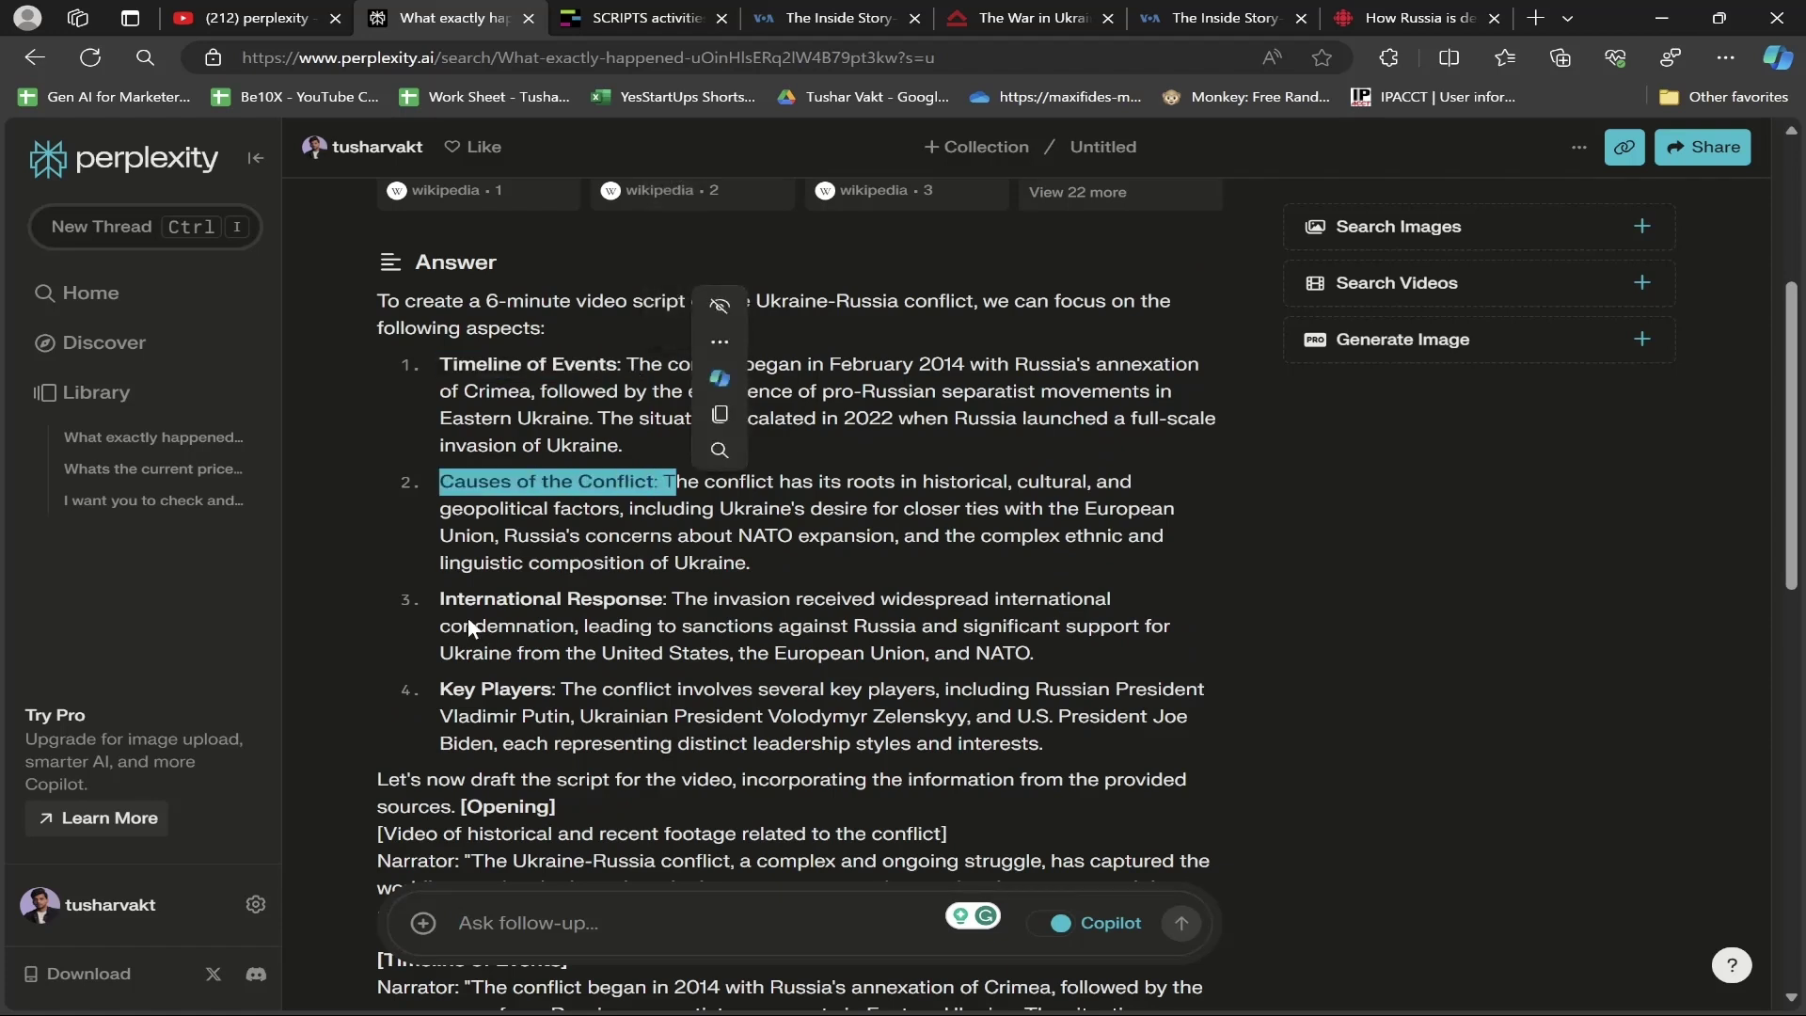
{"action": "left_click_drag", "start_coordinate": [438, 599], "coordinate": [703, 626]}
{"action": "left_click_drag", "start_coordinate": [439, 688], "coordinate": [644, 689]}
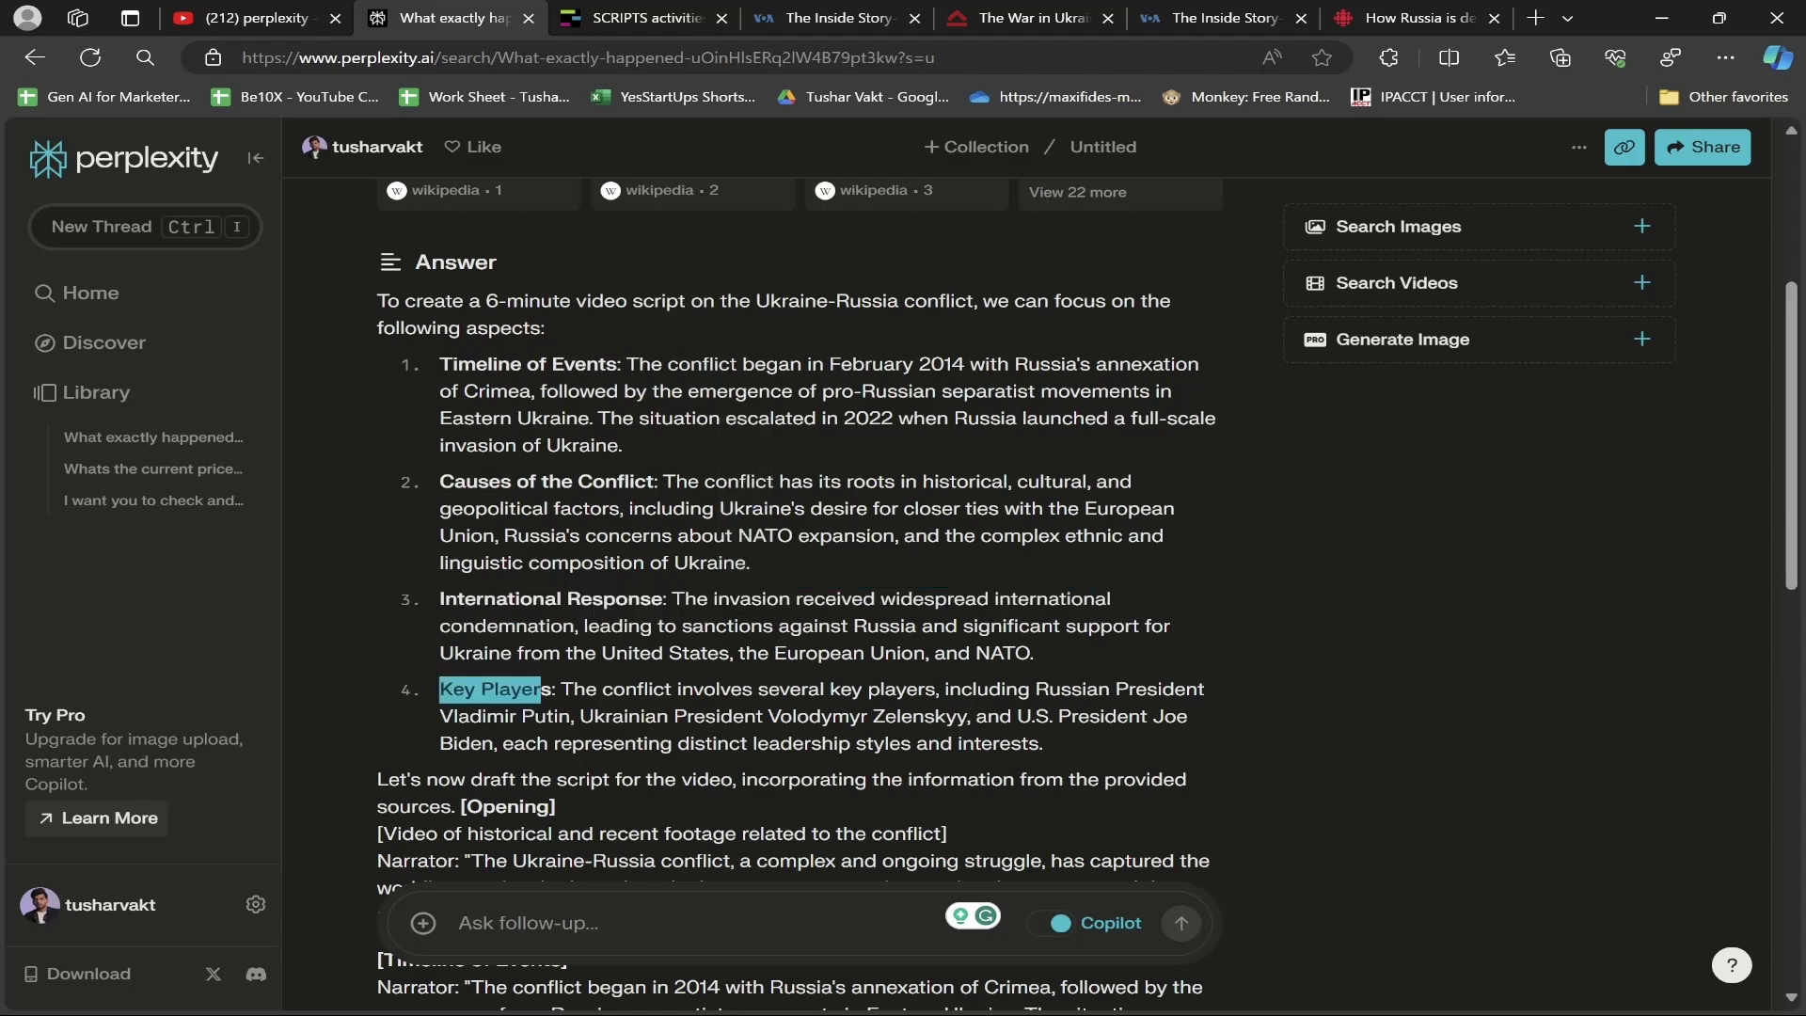
{"action": "left_click", "coordinate": [644, 688]}
{"action": "scroll", "coordinate": [644, 689], "scroll_direction": "down", "scroll_amount": 2}
{"action": "mouse_move", "coordinate": [386, 511]}
{"action": "left_mouse_down"}
{"action": "mouse_move", "coordinate": [788, 511]}
{"action": "mouse_move", "coordinate": [853, 538]}
{"action": "left_mouse_up"}
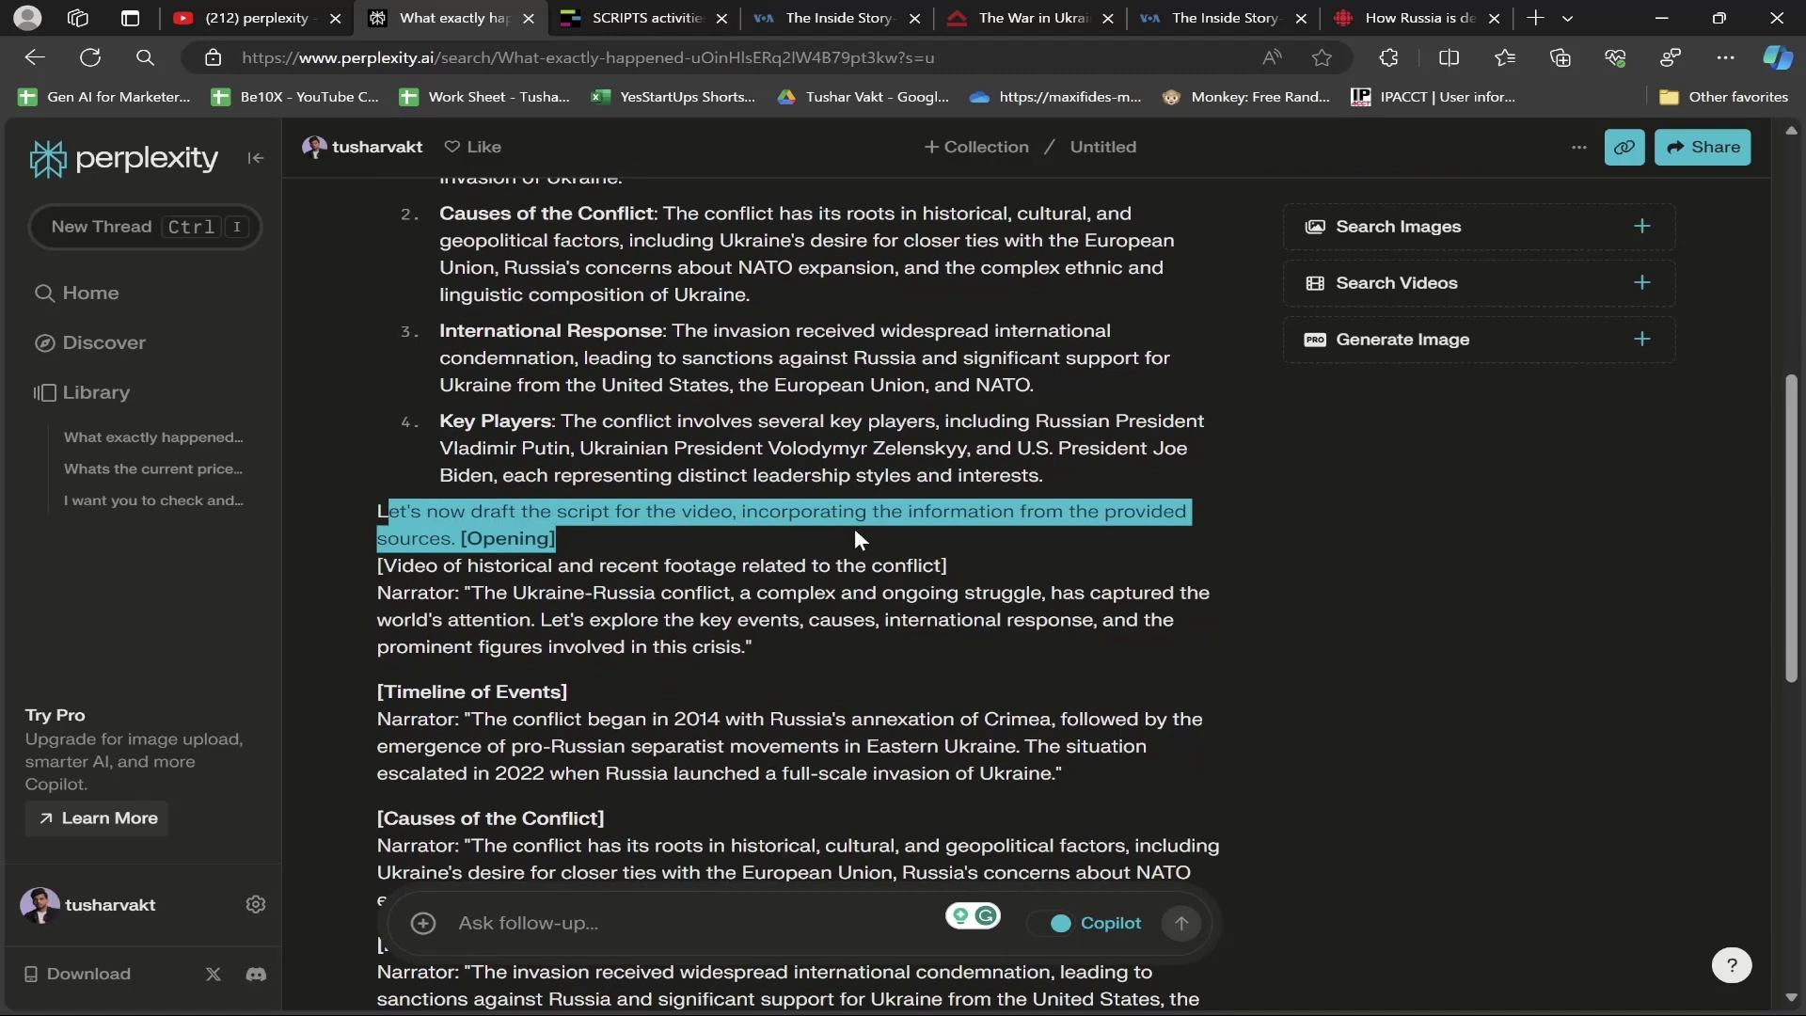
{"action": "left_click", "coordinate": [578, 571]}
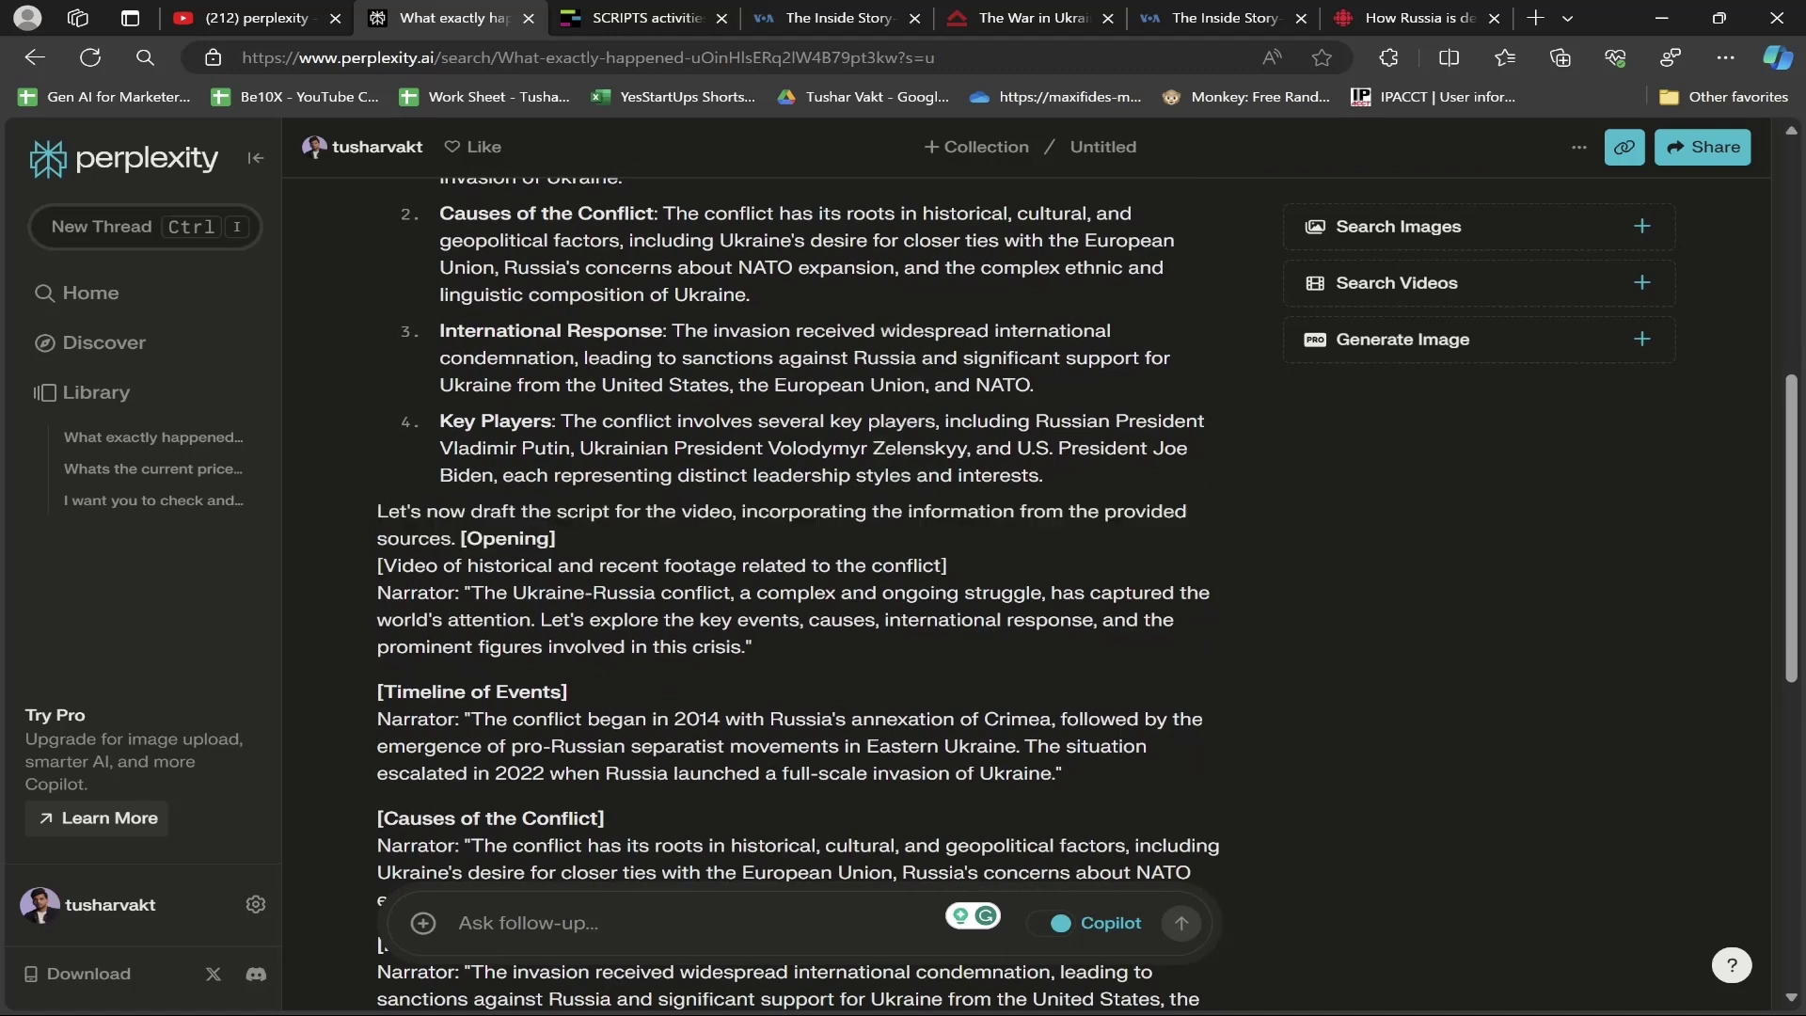
{"action": "scroll", "coordinate": [526, 541], "scroll_direction": "down", "scroll_amount": 2}
{"action": "scroll", "coordinate": [797, 565], "scroll_direction": "down", "scroll_amount": 2}
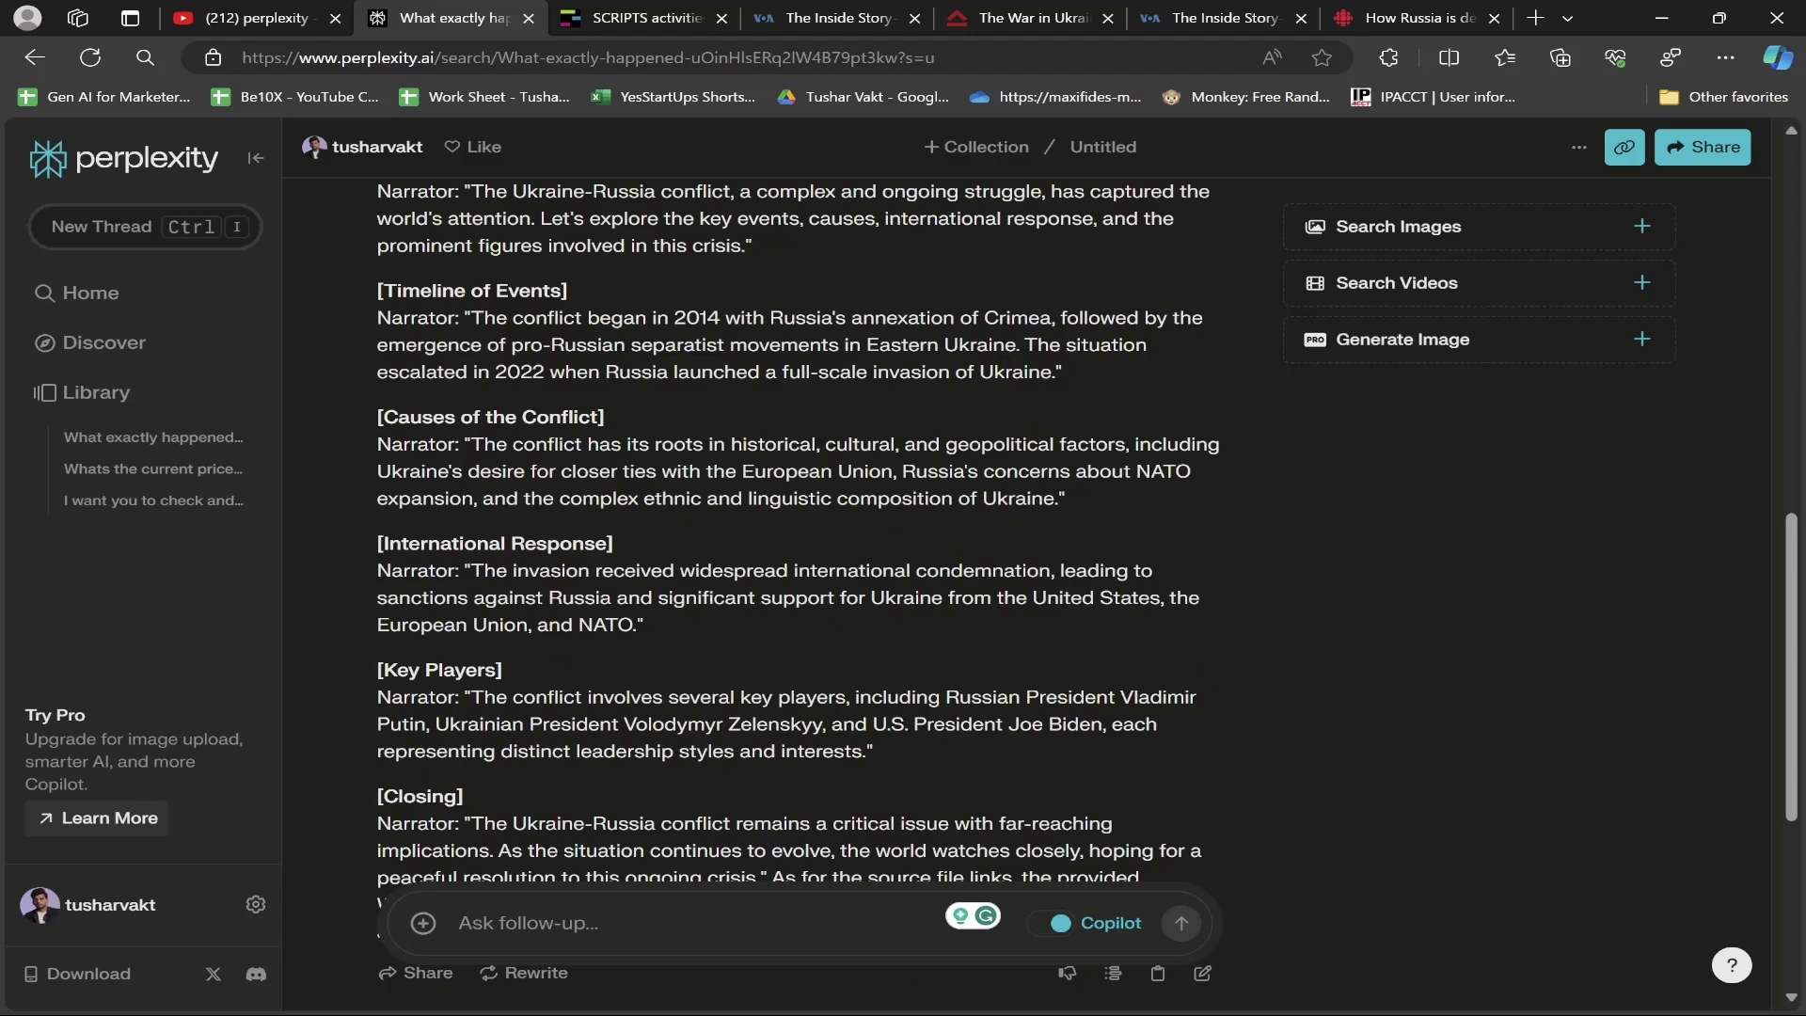
{"action": "scroll", "coordinate": [798, 564], "scroll_direction": "down", "scroll_amount": 2}
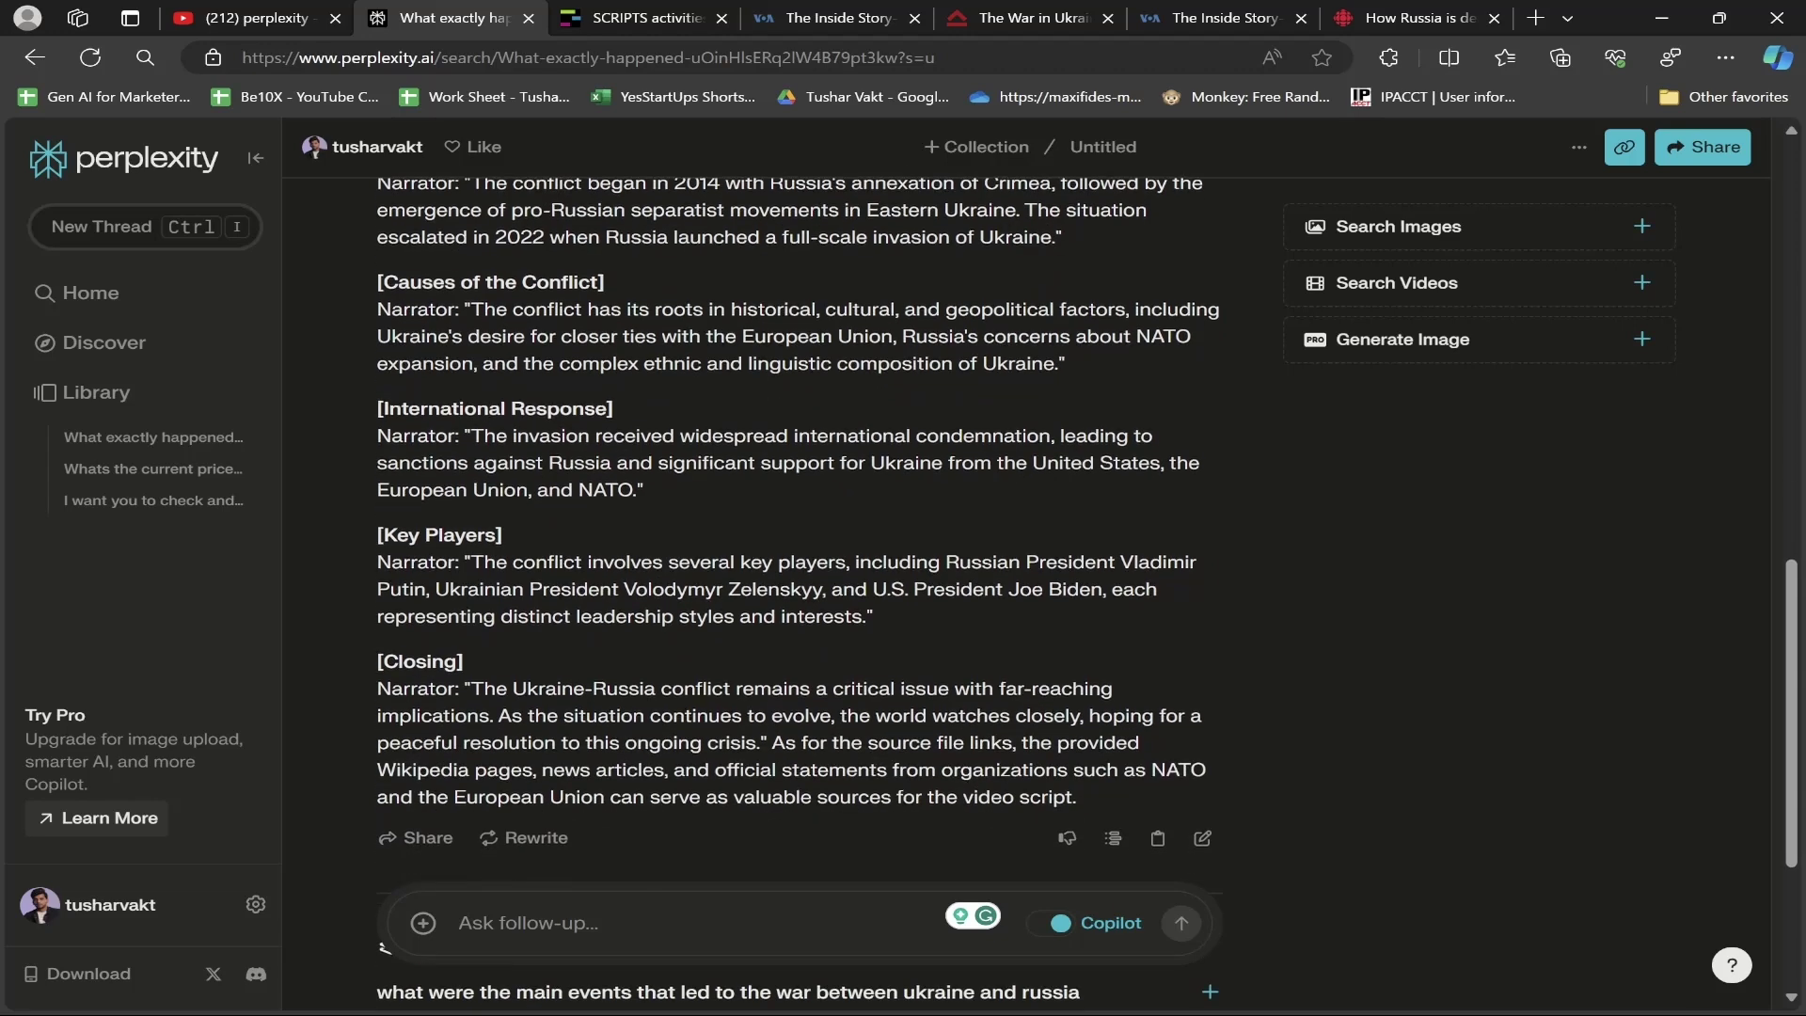
{"action": "scroll", "coordinate": [797, 564], "scroll_direction": "down", "scroll_amount": 2}
{"action": "scroll", "coordinate": [796, 565], "scroll_direction": "down", "scroll_amount": 2}
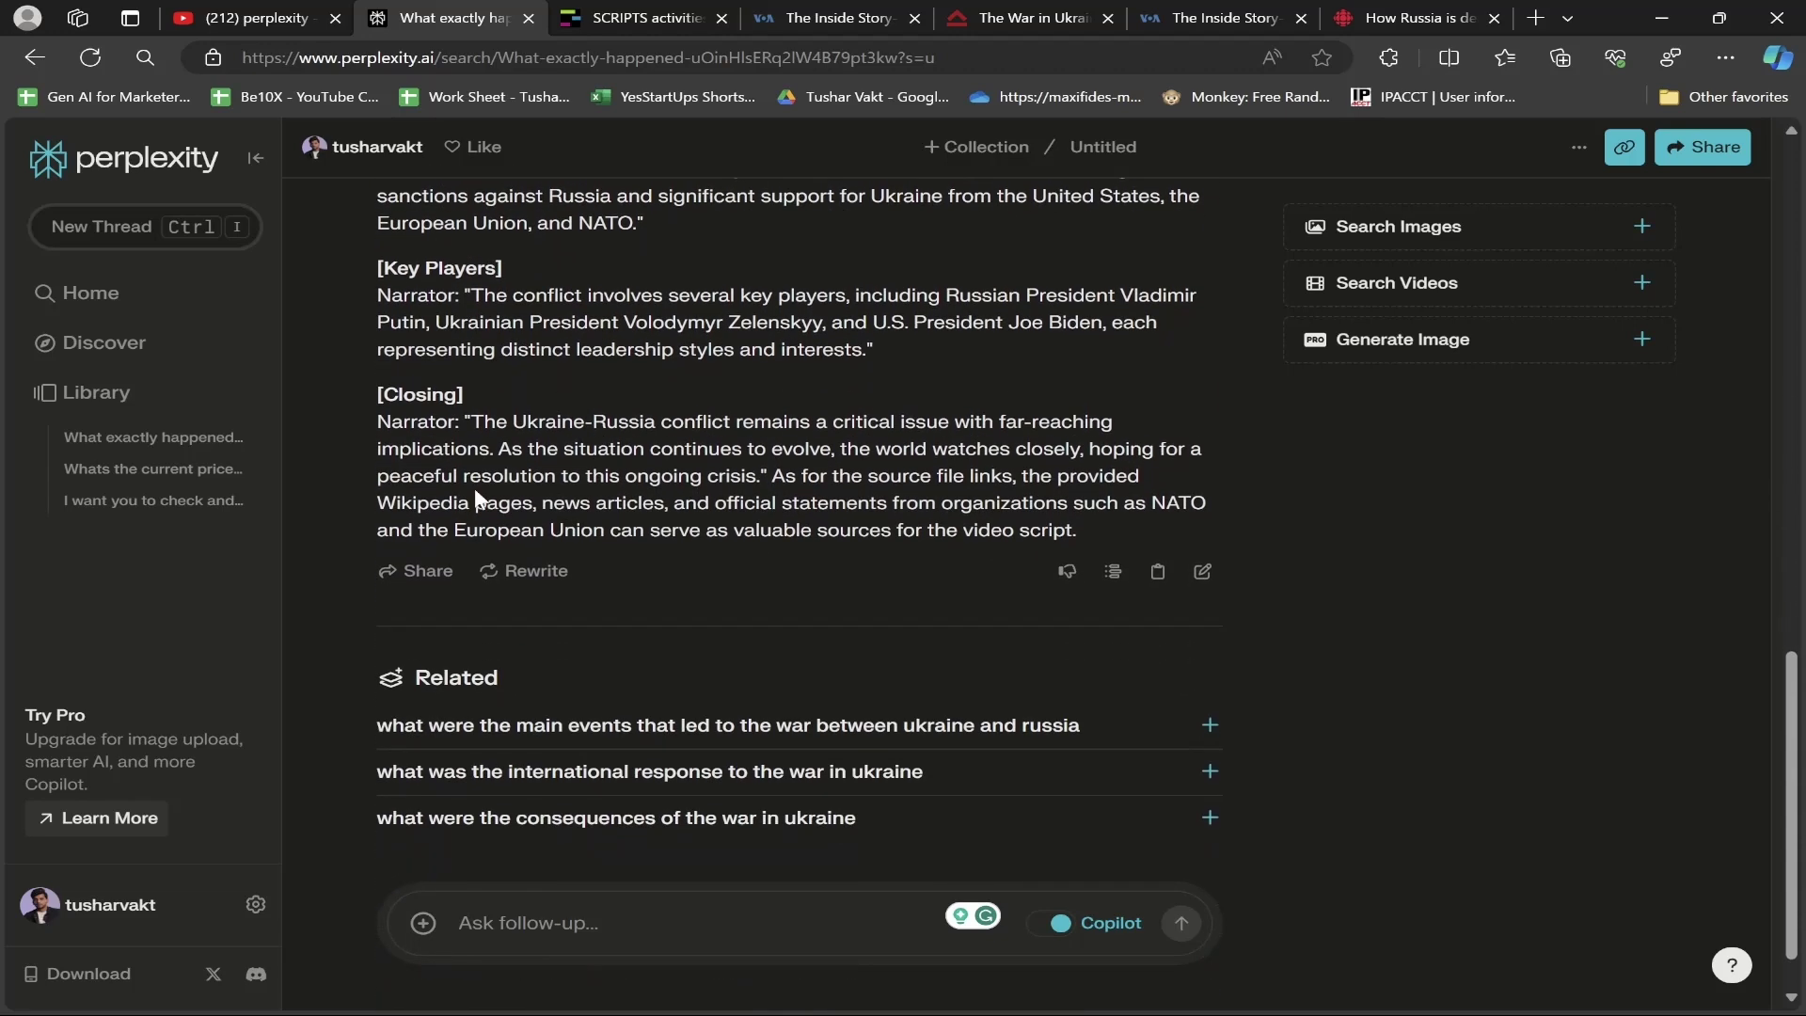
{"action": "scroll", "coordinate": [474, 497], "scroll_direction": "up", "scroll_amount": 2}
{"action": "scroll", "coordinate": [474, 497], "scroll_direction": "up", "scroll_amount": 3}
{"action": "scroll", "coordinate": [857, 471], "scroll_direction": "up", "scroll_amount": 4}
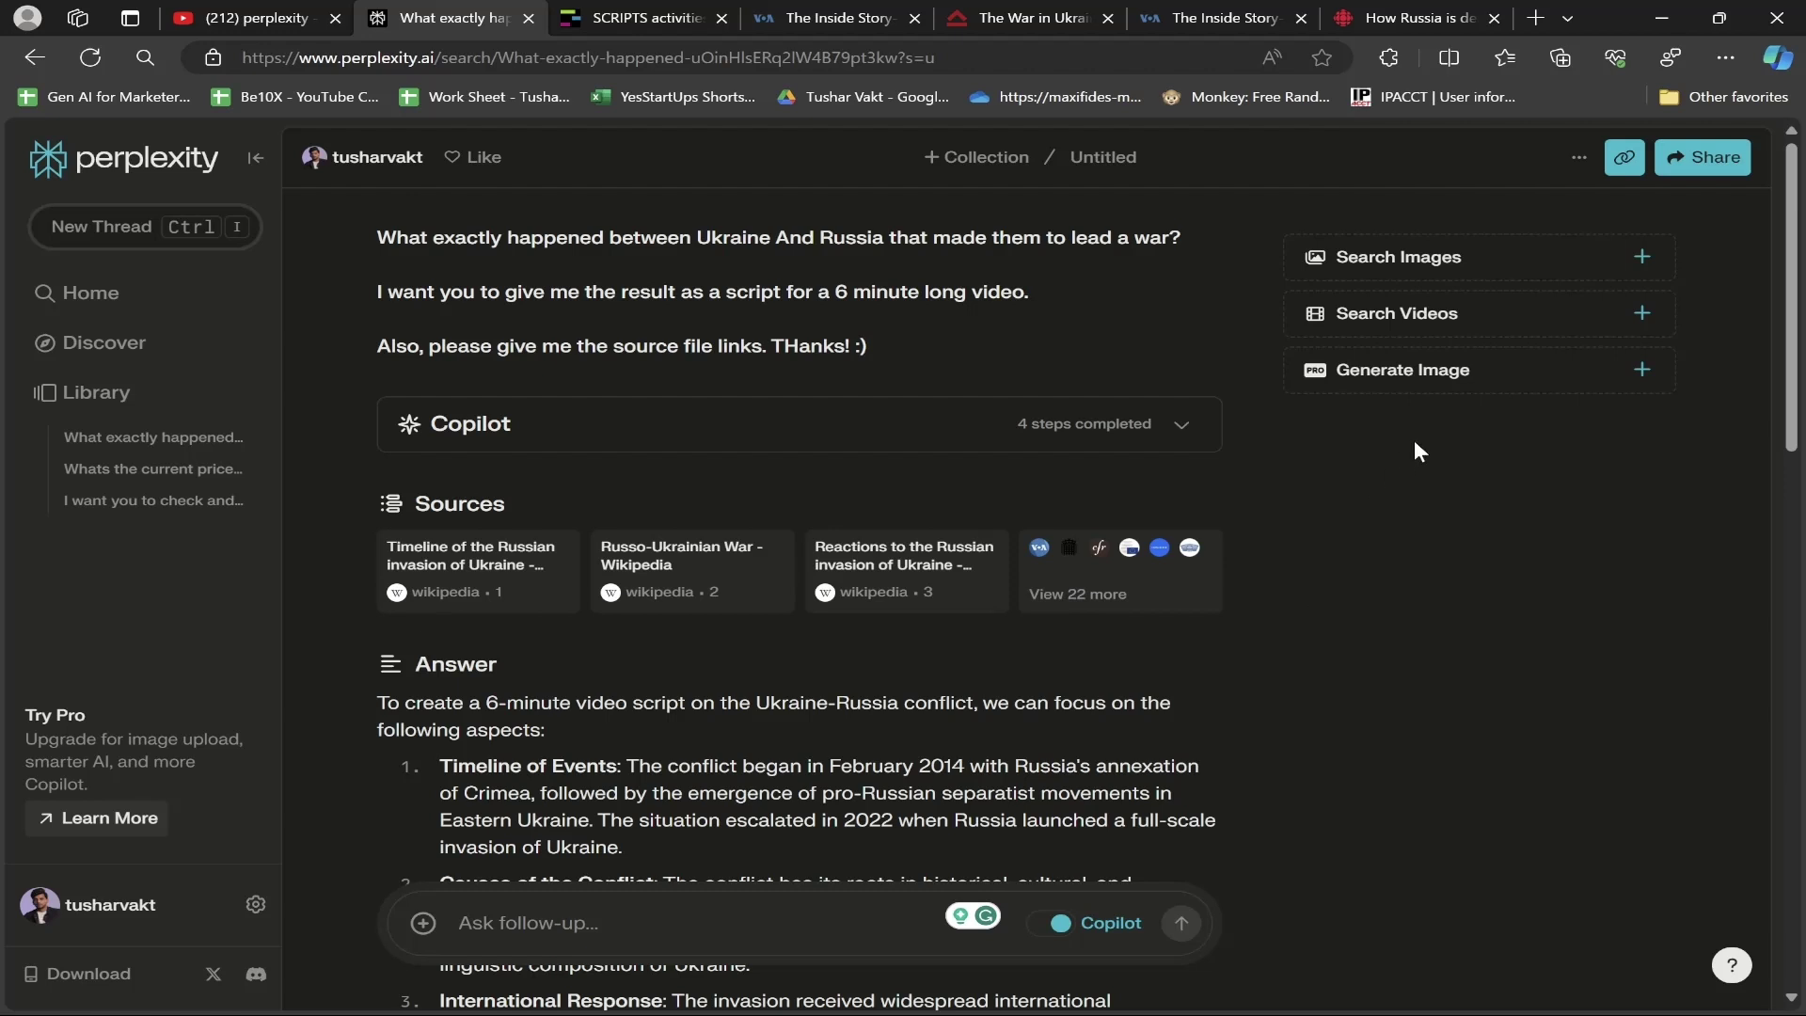
- Fetch image search results for the Ukraine–Russia conflict question in the sidebar
{"action": "left_click", "coordinate": [1462, 259]}
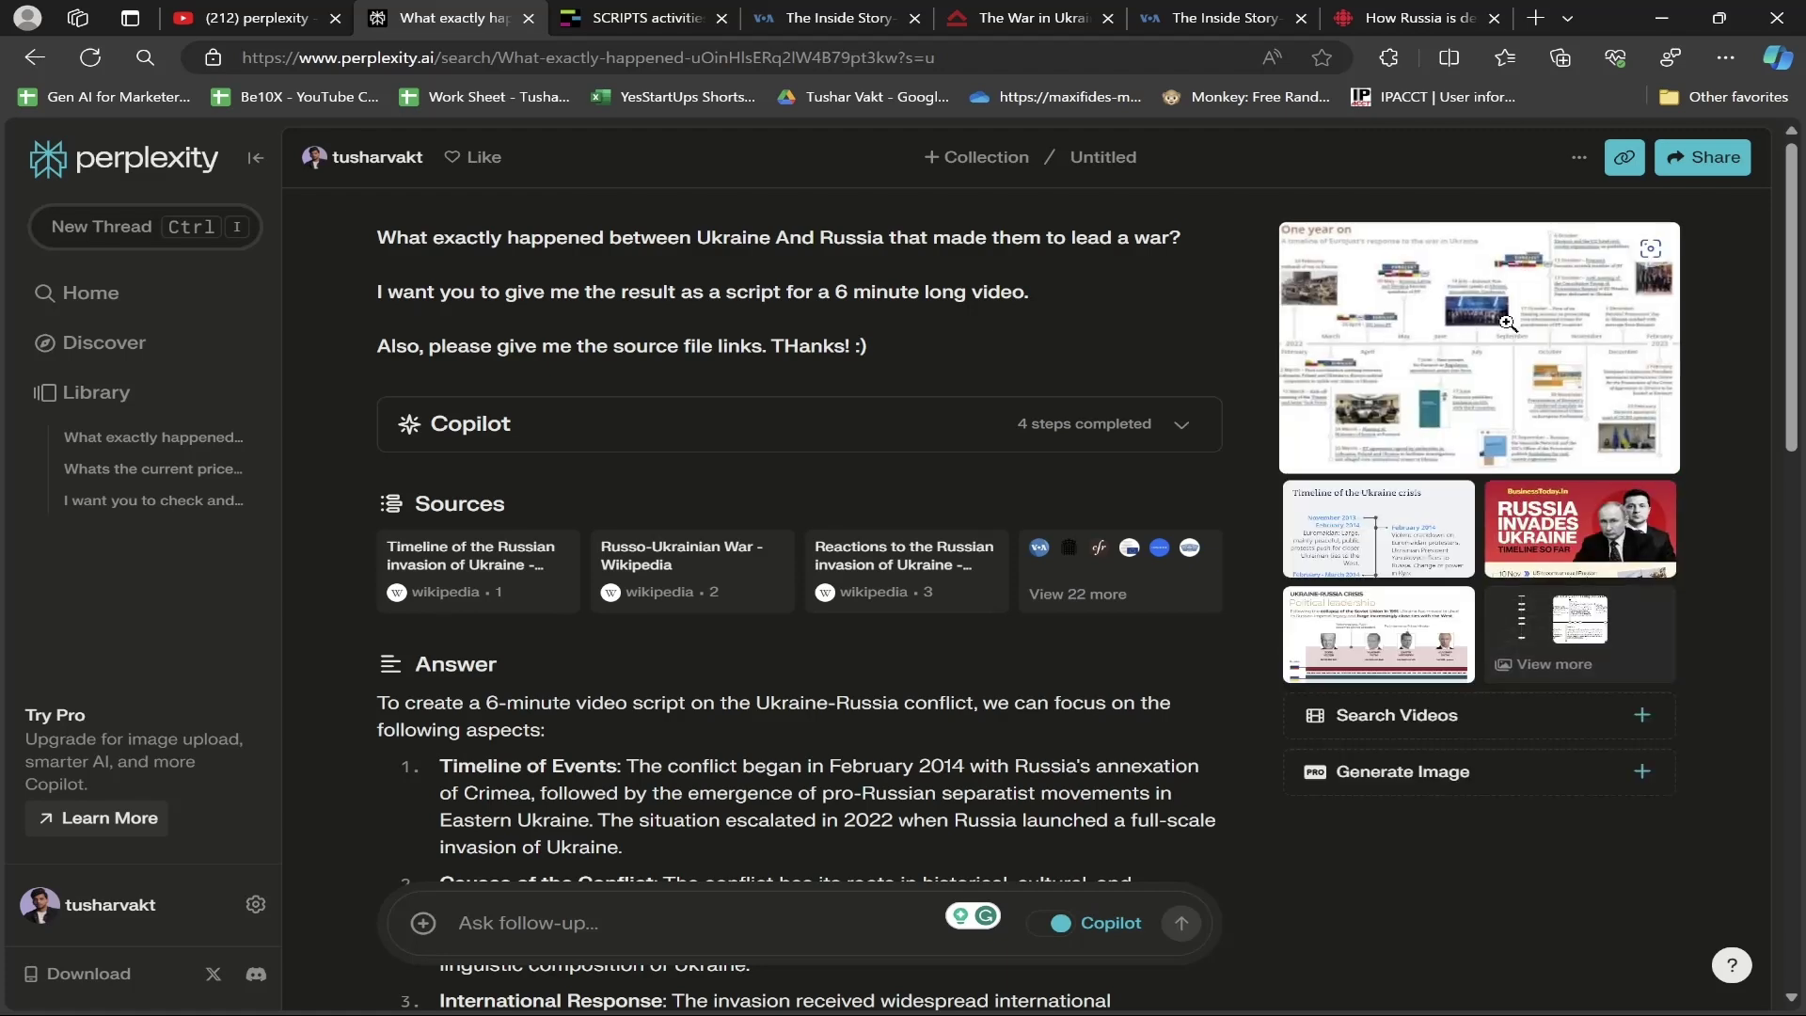
{"action": "scroll", "coordinate": [1506, 323], "scroll_direction": "down", "scroll_amount": 1}
{"action": "scroll", "coordinate": [1491, 694], "scroll_direction": "down", "scroll_amount": 1}
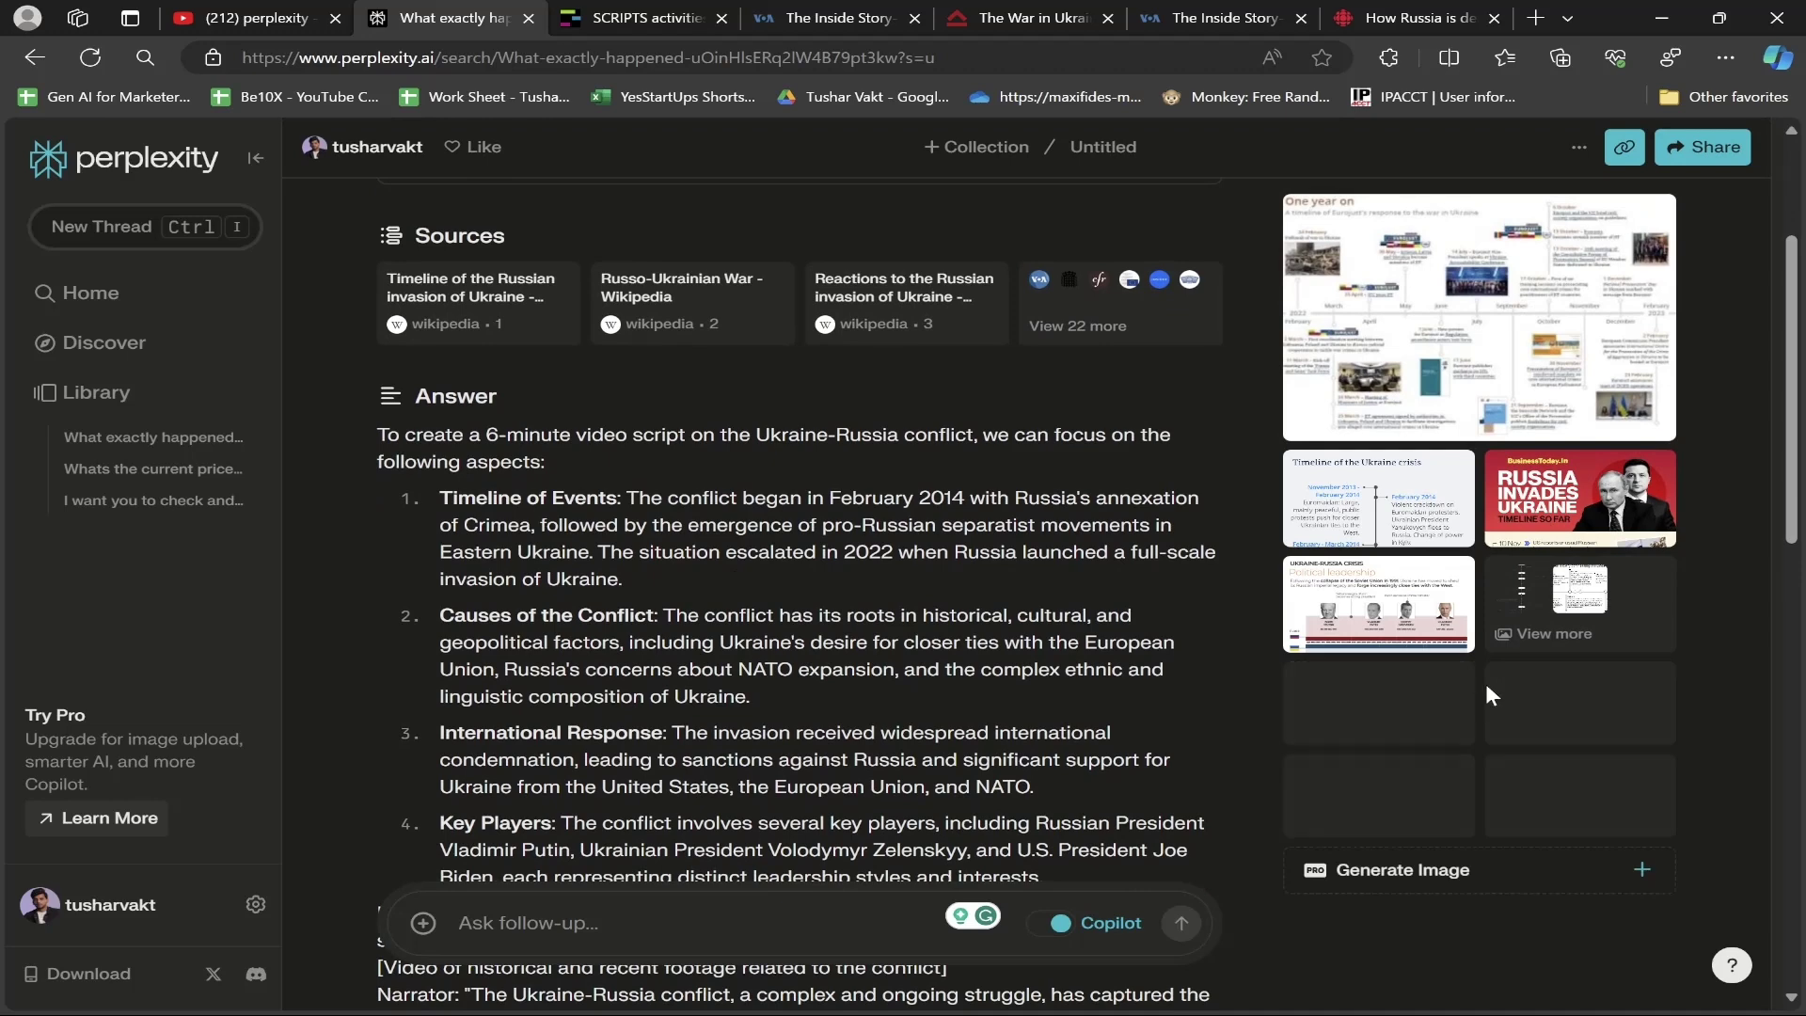
{"action": "scroll", "coordinate": [1703, 534], "scroll_direction": "down", "scroll_amount": 1}
{"action": "scroll", "coordinate": [1700, 535], "scroll_direction": "down", "scroll_amount": 1}
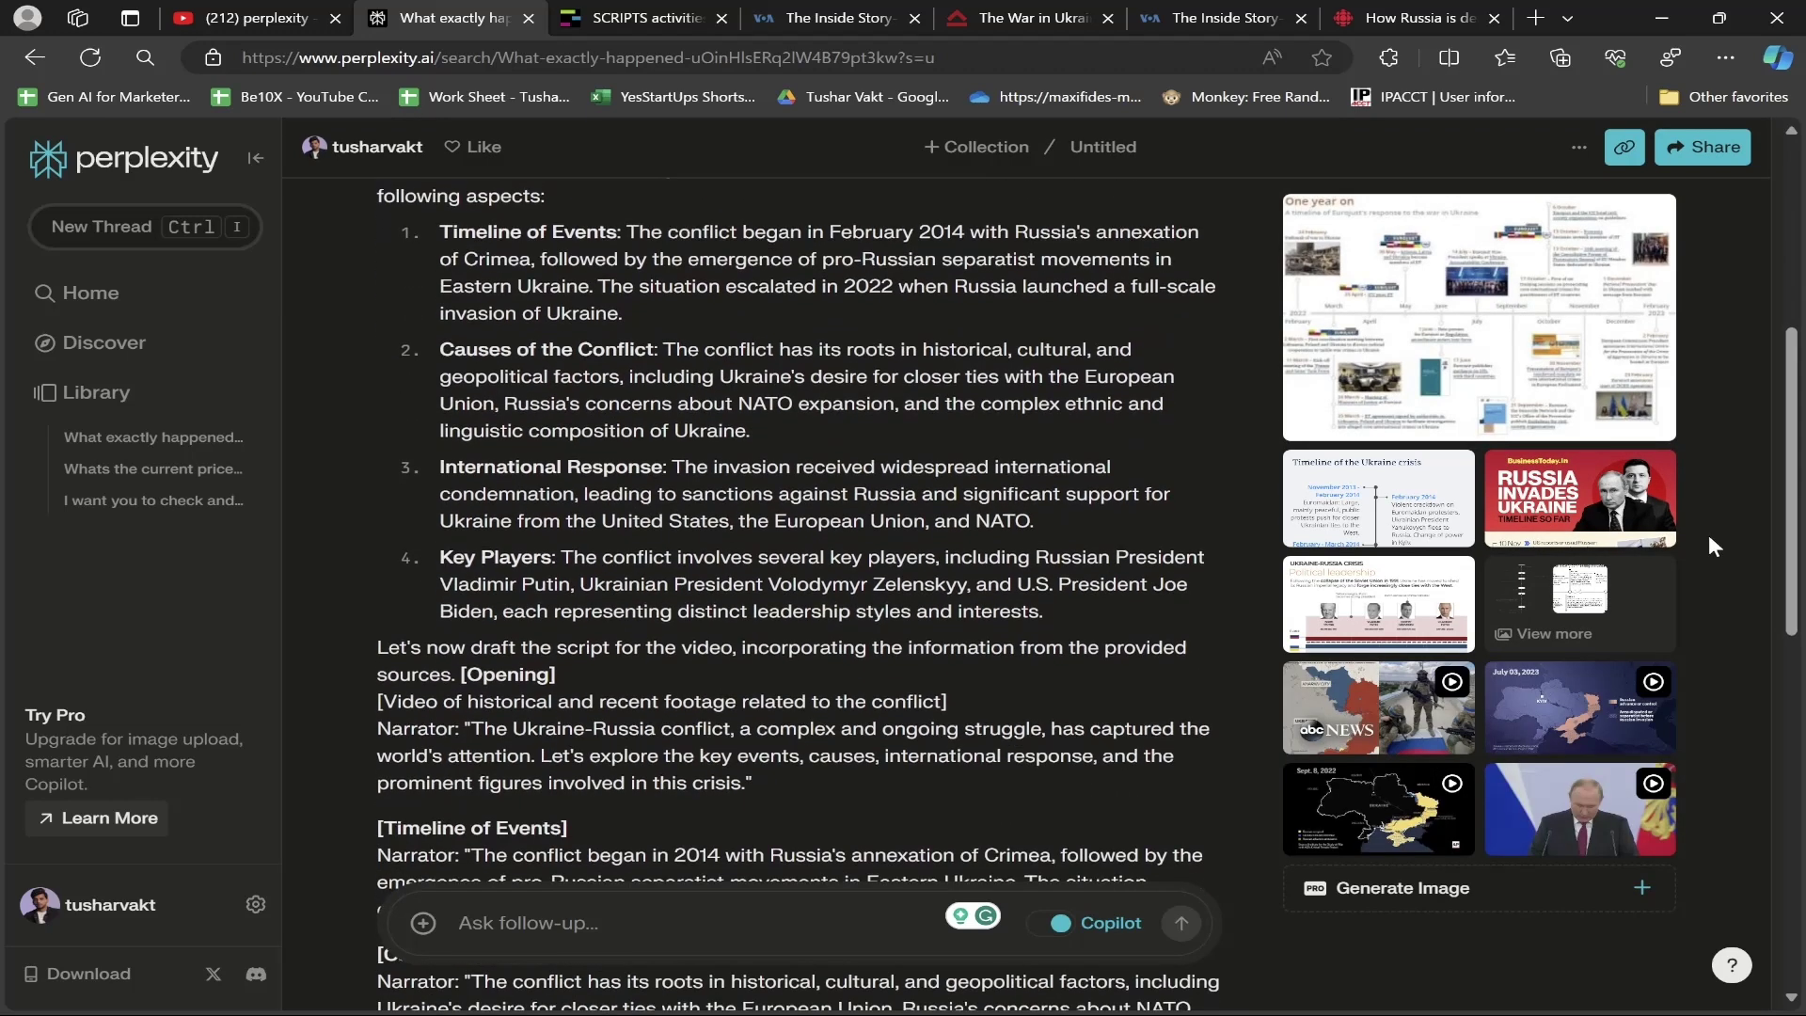
{"action": "mouse_move", "coordinate": [1404, 887]}
{"action": "left_click", "coordinate": [1456, 905]}
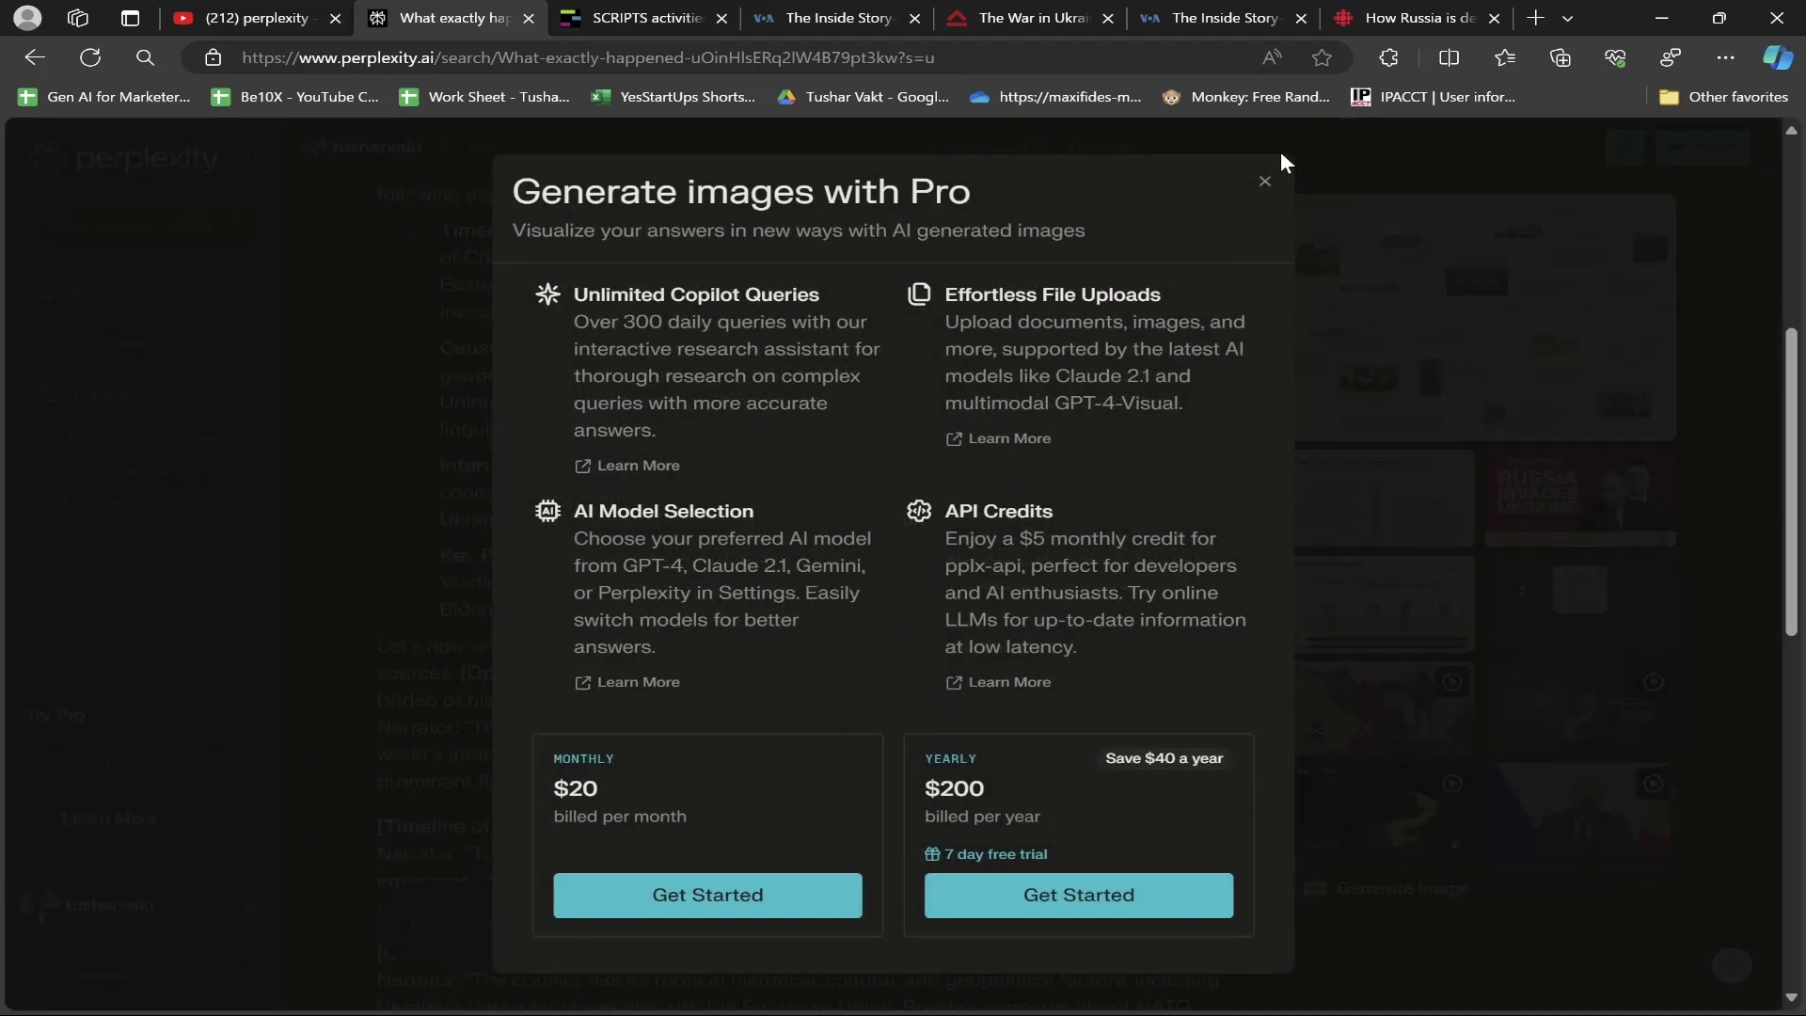
{"action": "left_click", "coordinate": [1264, 181]}
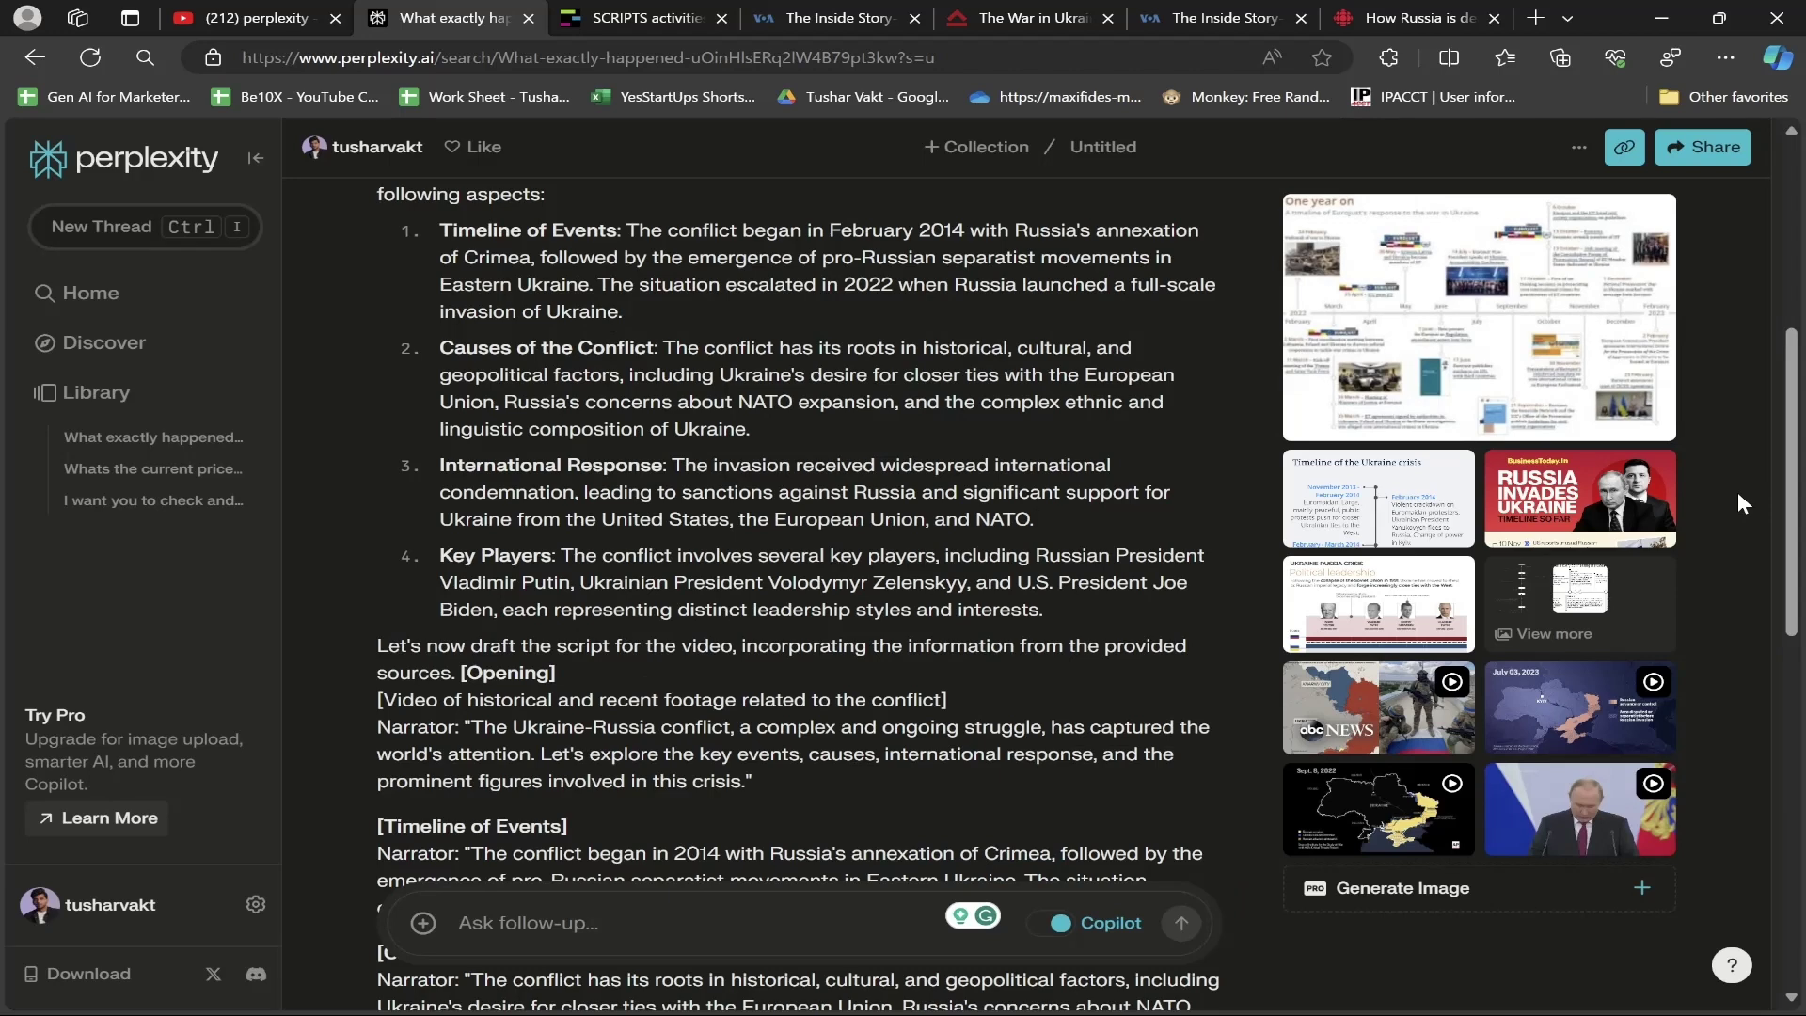
{"action": "left_click", "coordinate": [1521, 889]}
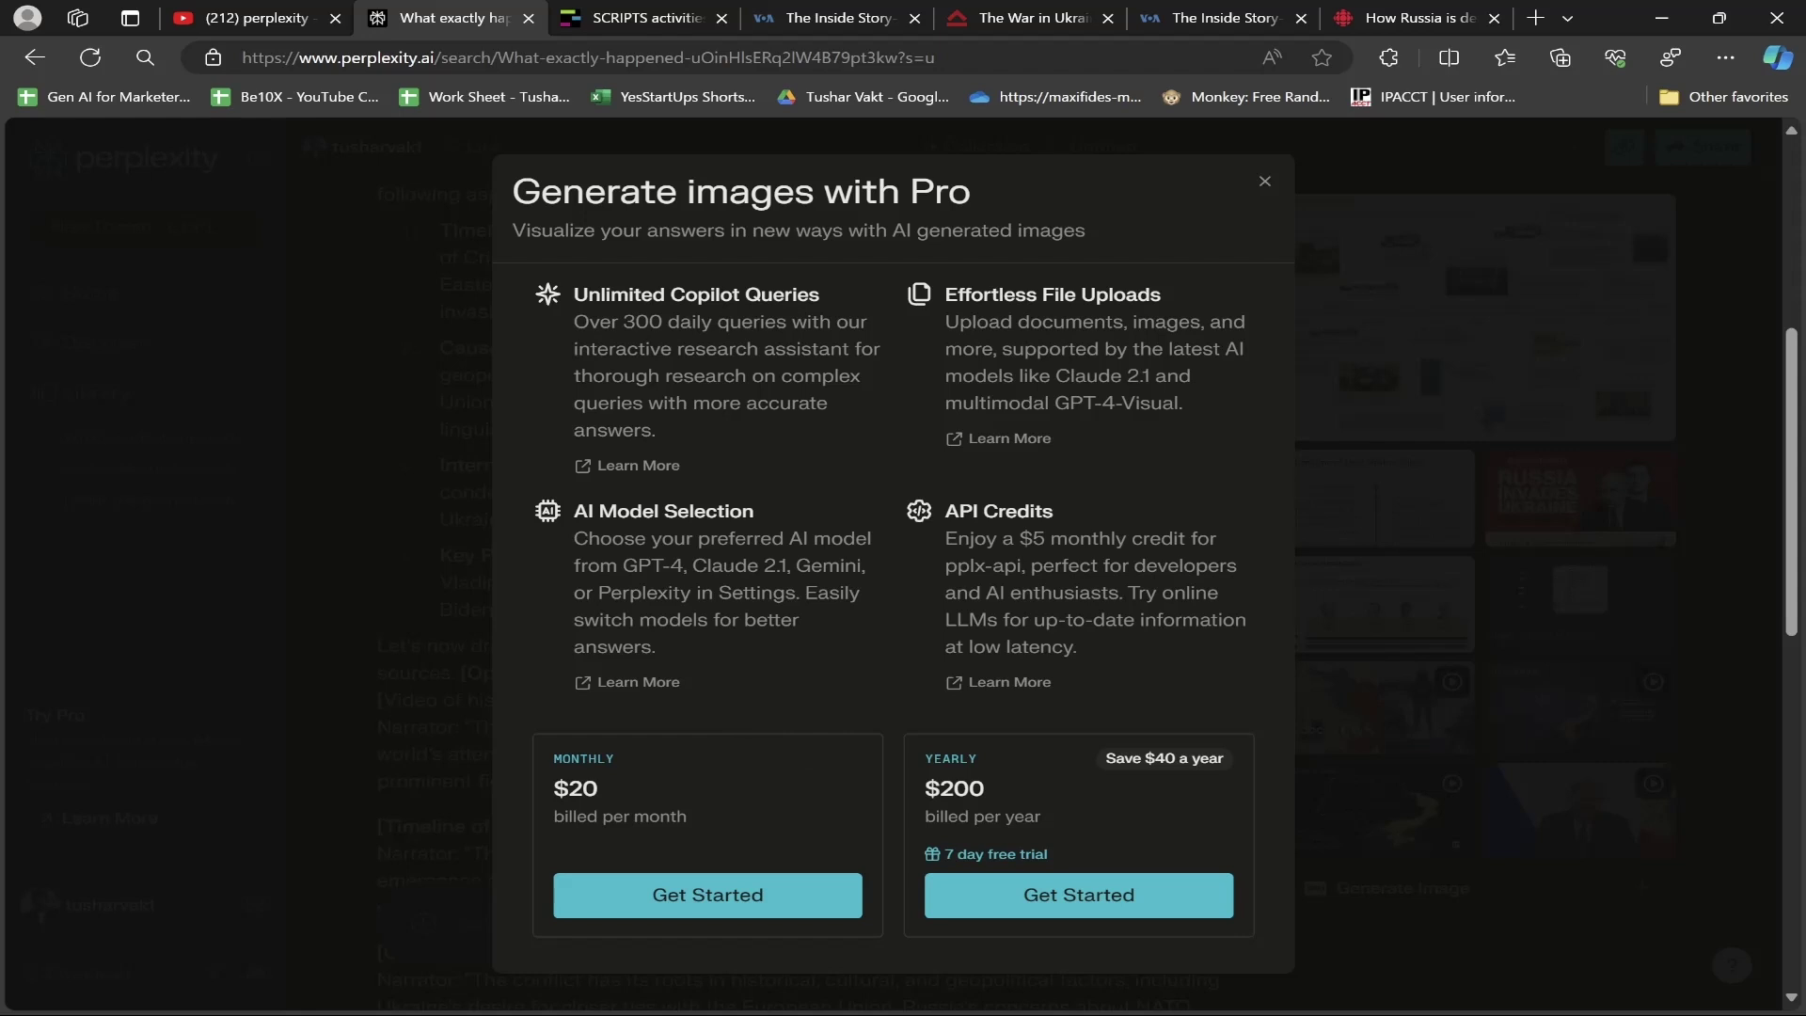
{"action": "left_click_drag", "start_coordinate": [574, 322], "coordinate": [832, 321]}
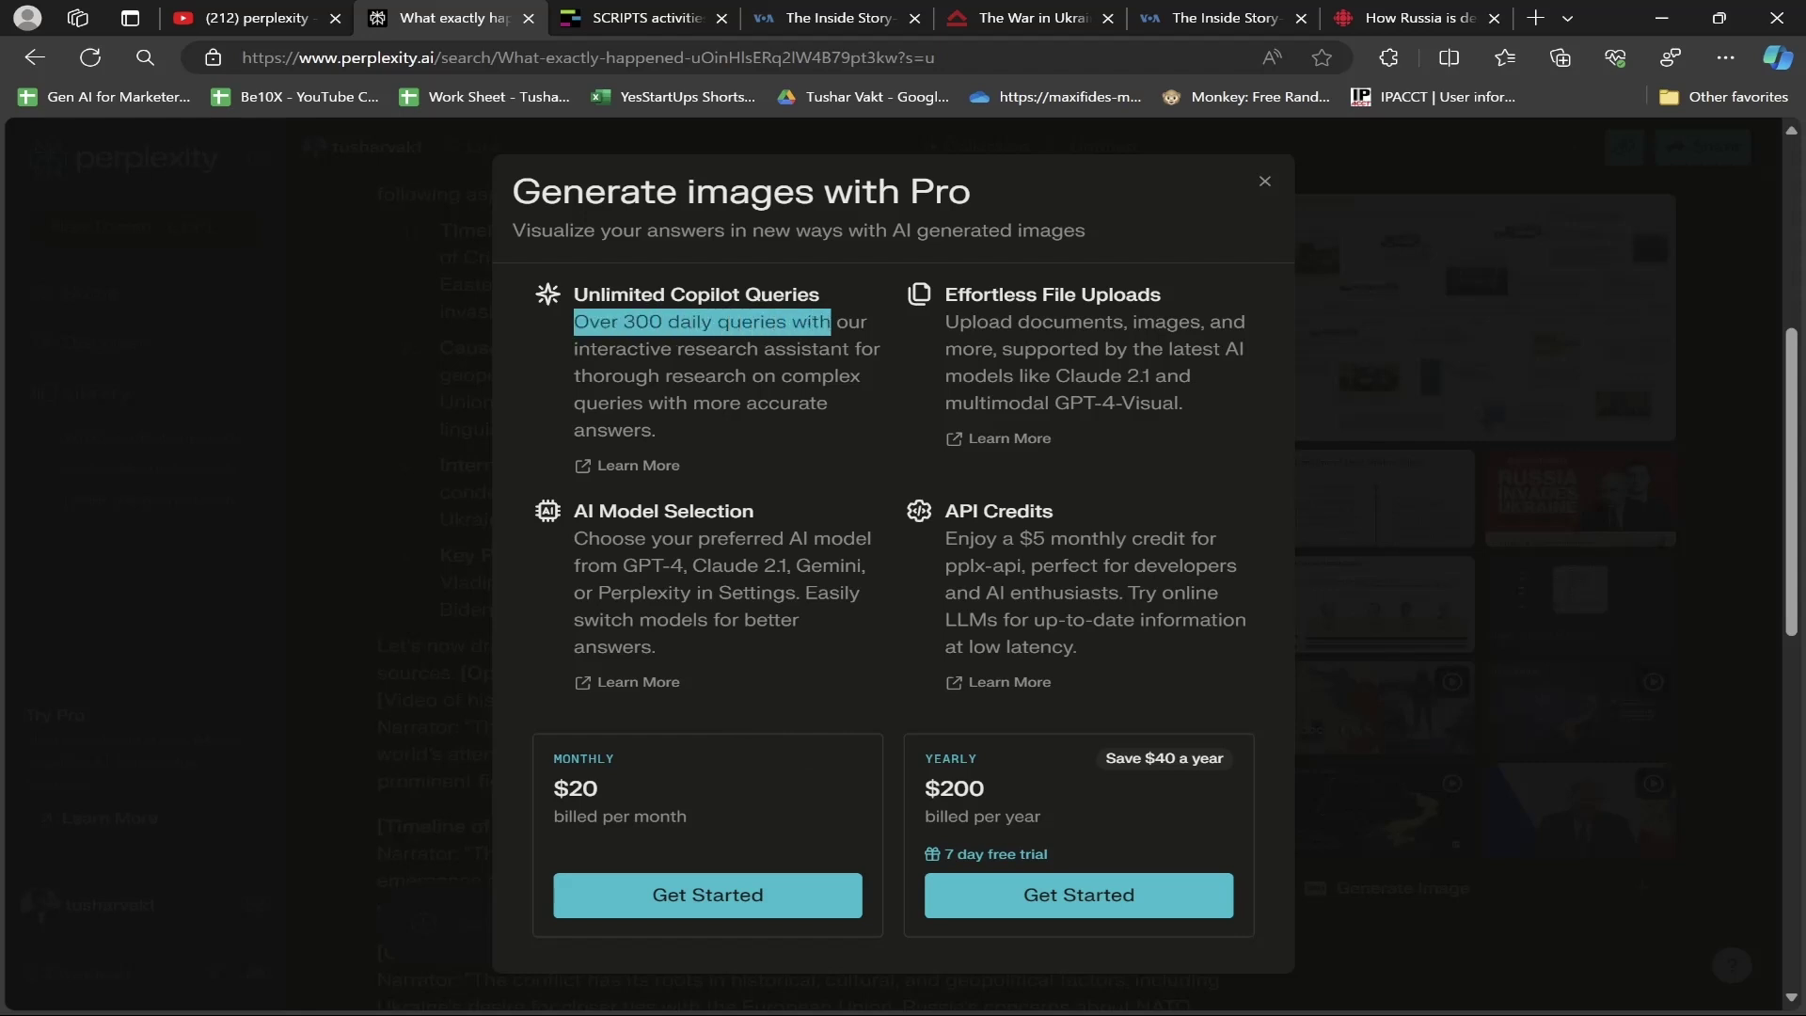
{"action": "left_click", "coordinate": [711, 383]}
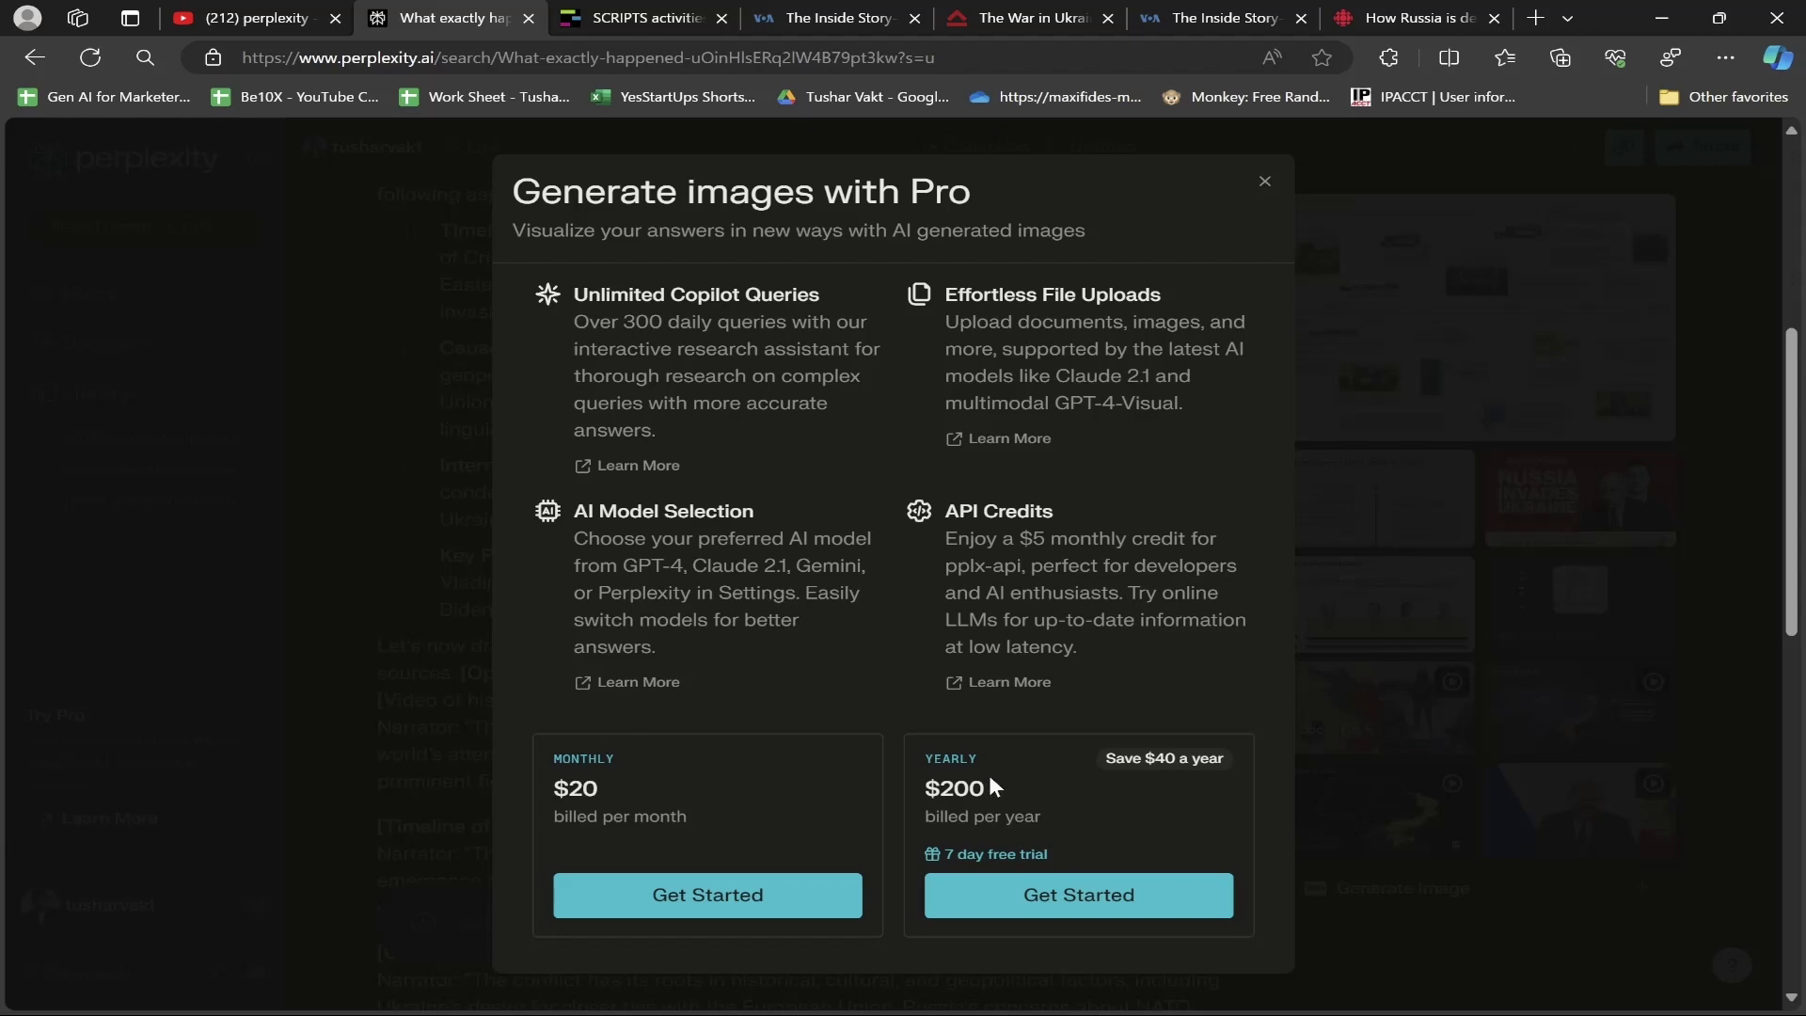
{"action": "left_click", "coordinate": [1266, 183]}
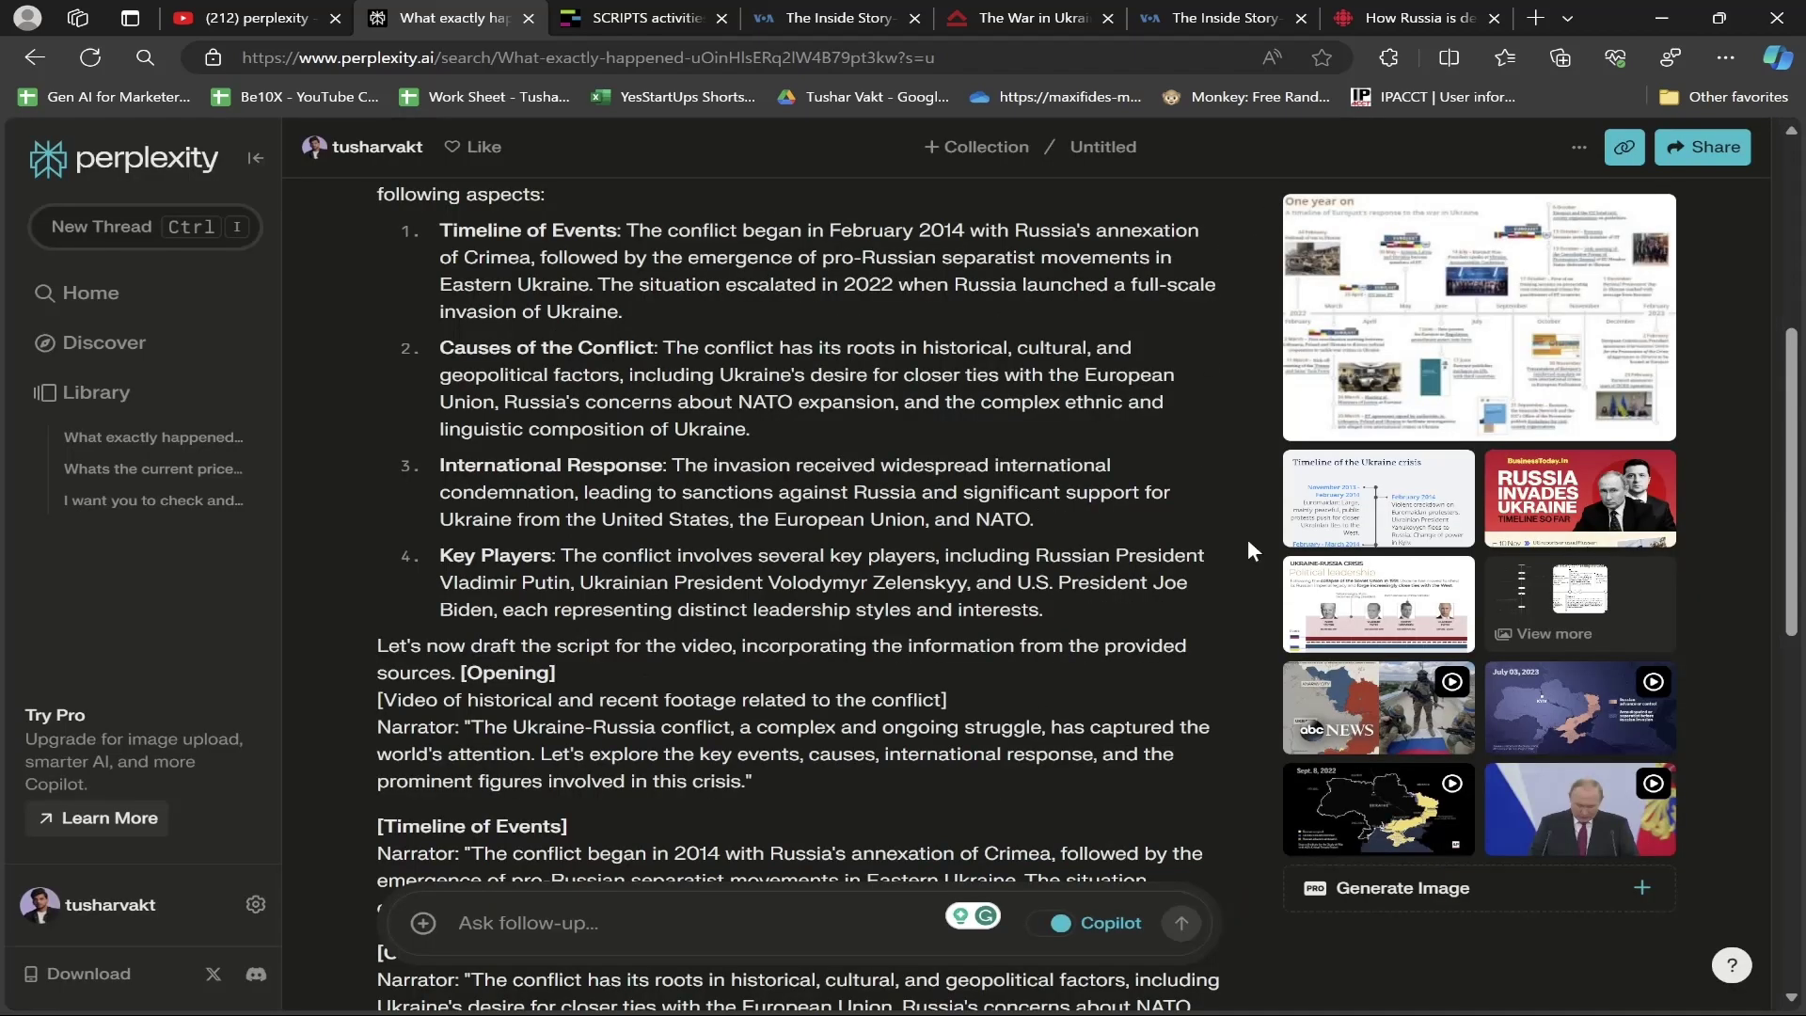
{"action": "scroll", "coordinate": [1248, 537], "scroll_direction": "up", "scroll_amount": 4}
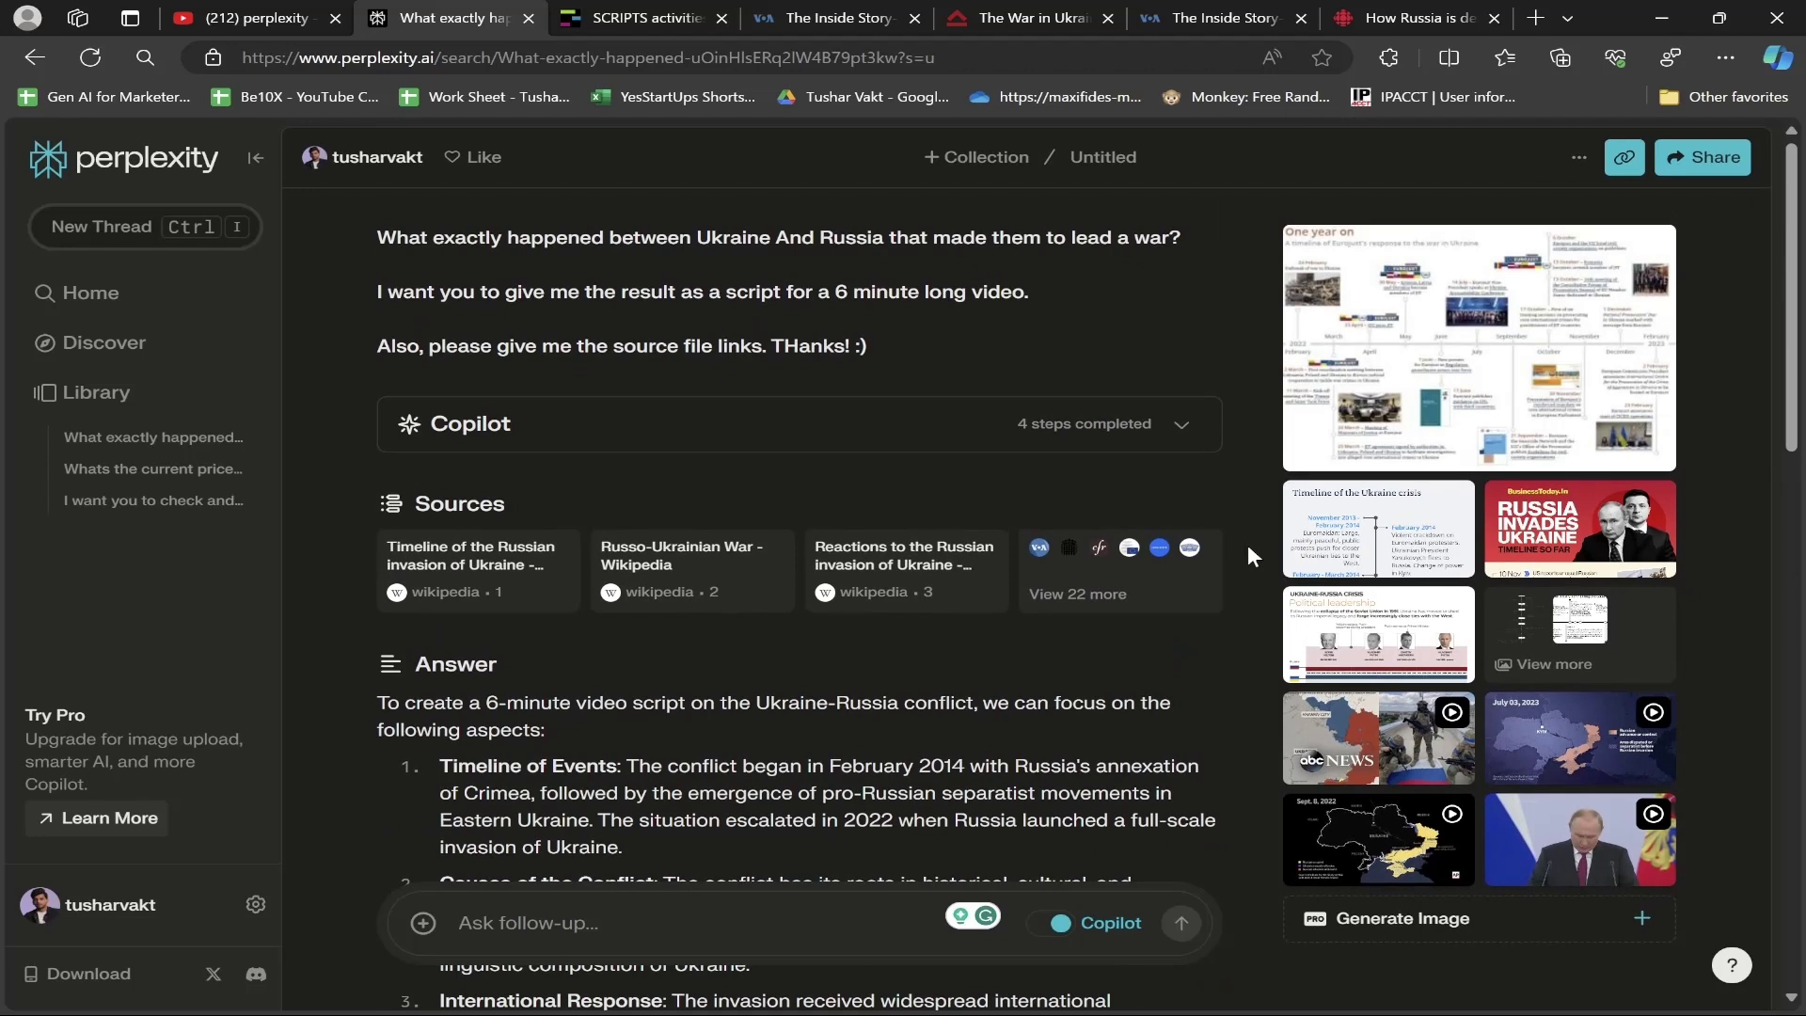